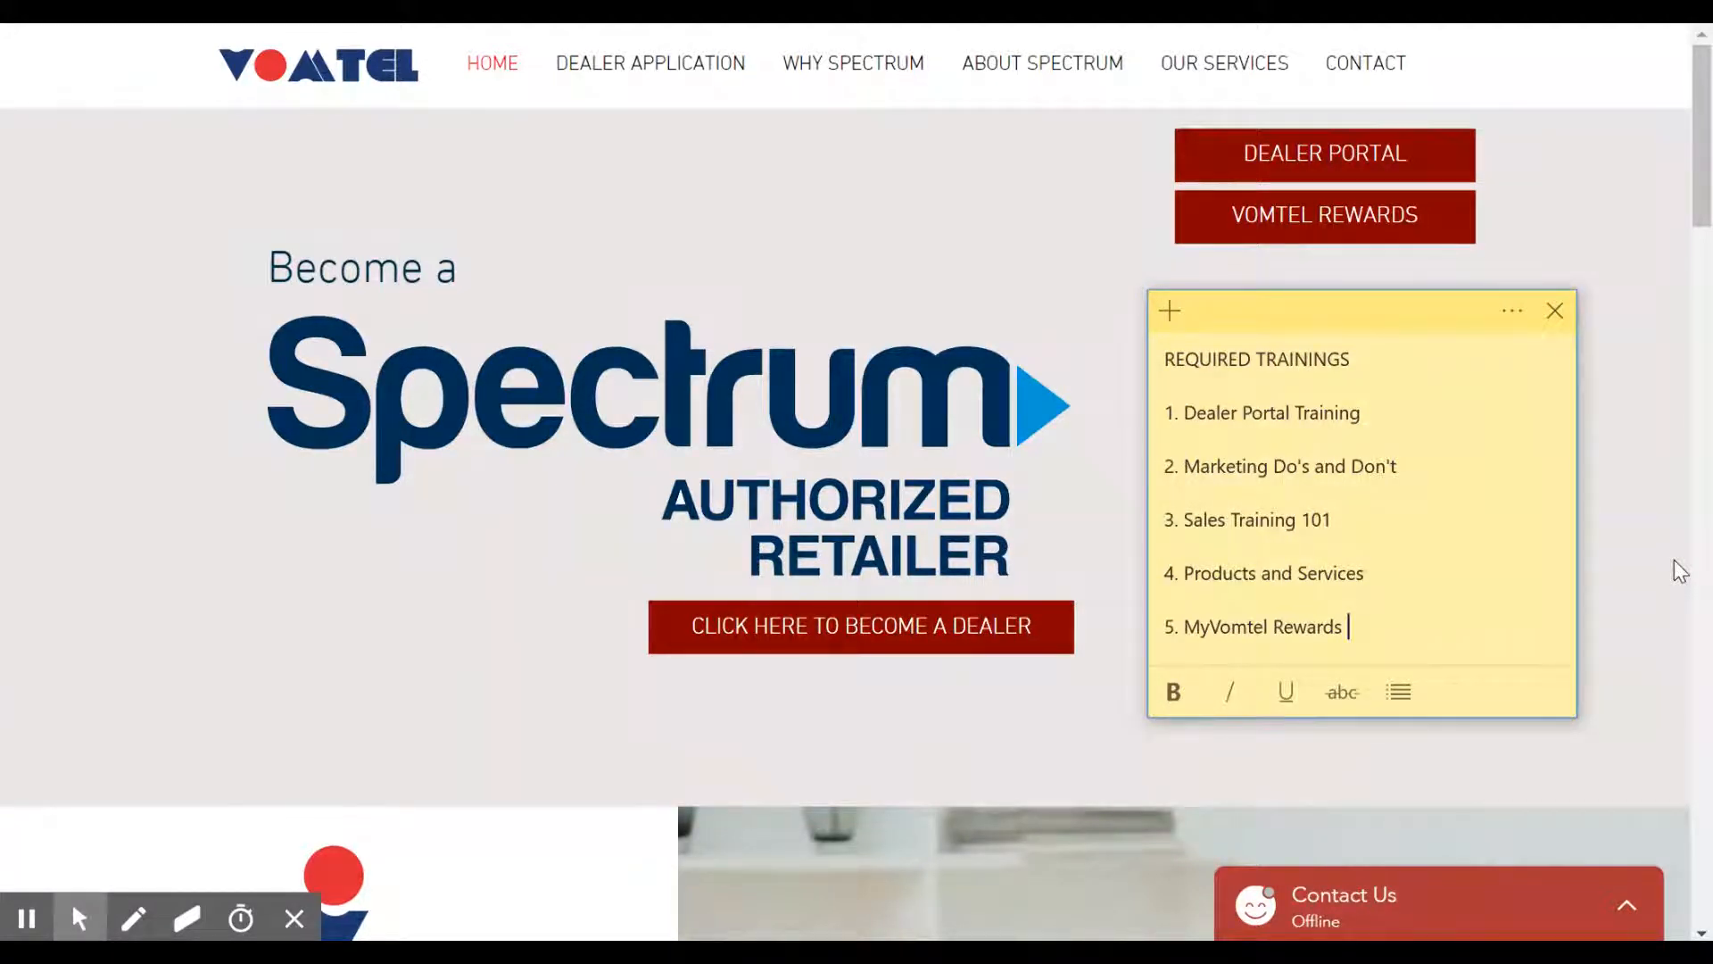
Step: Dismiss the required trainings note, open the dealer portal from the Vomtel site and log in with the filled-in credentials
left_click(1578, 272)
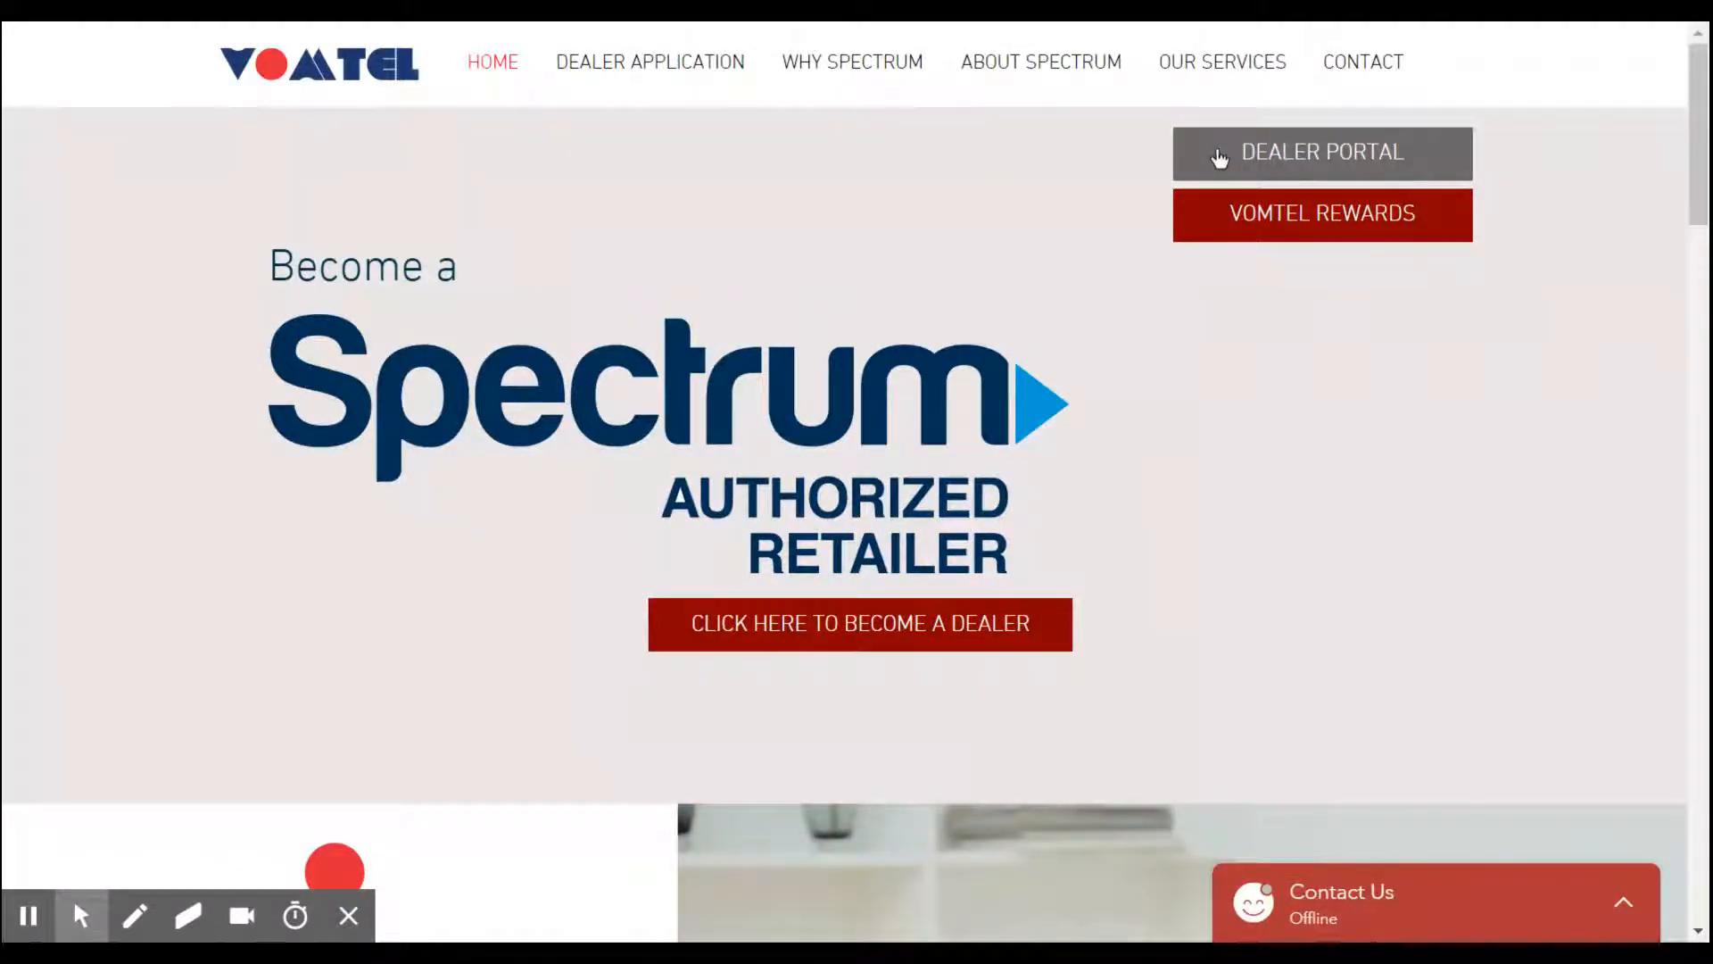
left_click(1219, 160)
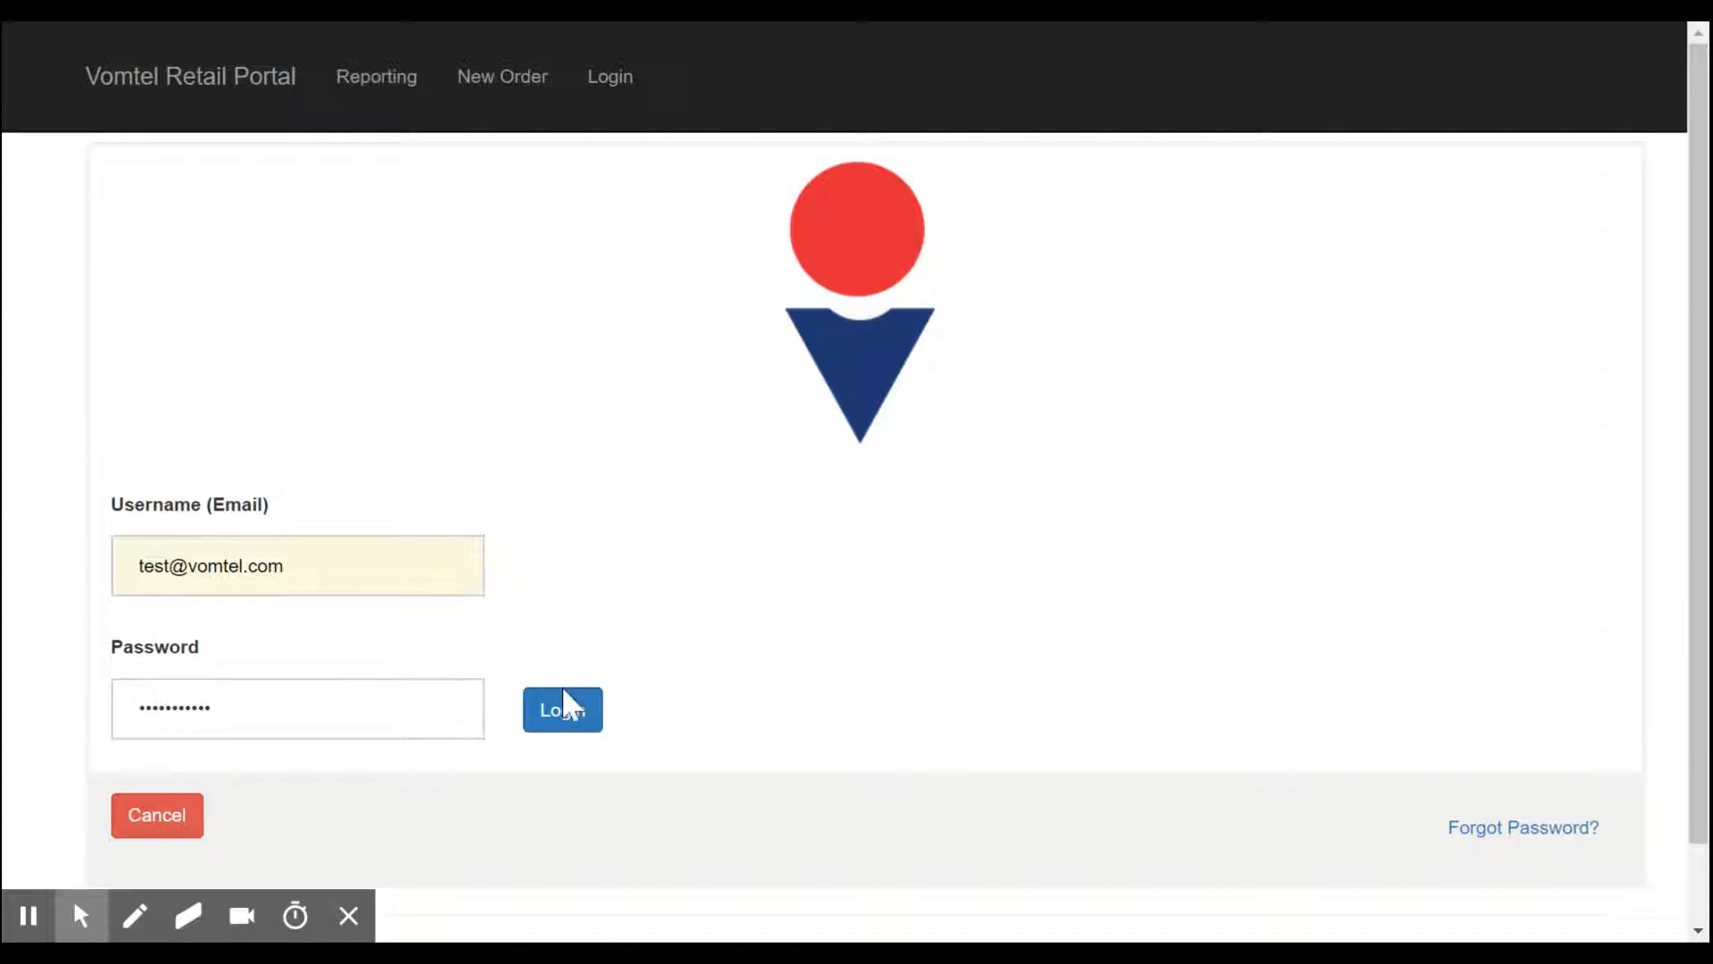
left_click(566, 712)
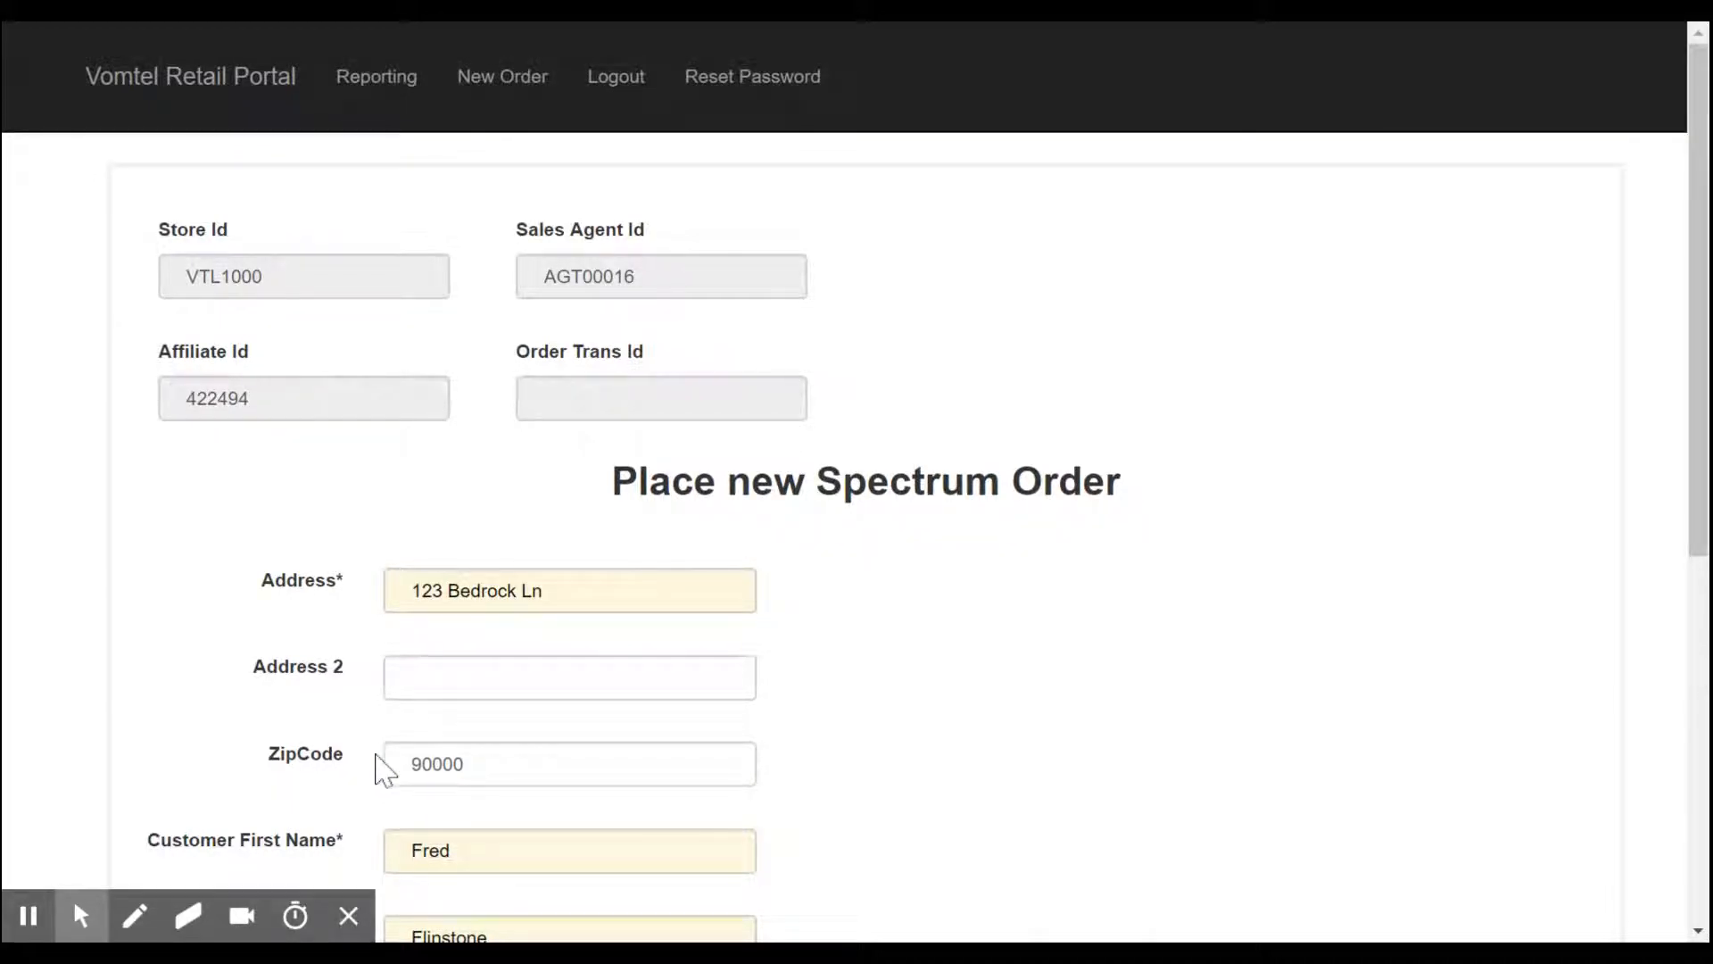
Step: Check the filled-in customer details of the new Spectrum order, with Is Customer Present set to Yes, and create the order
scroll(330, 714, "down", 3)
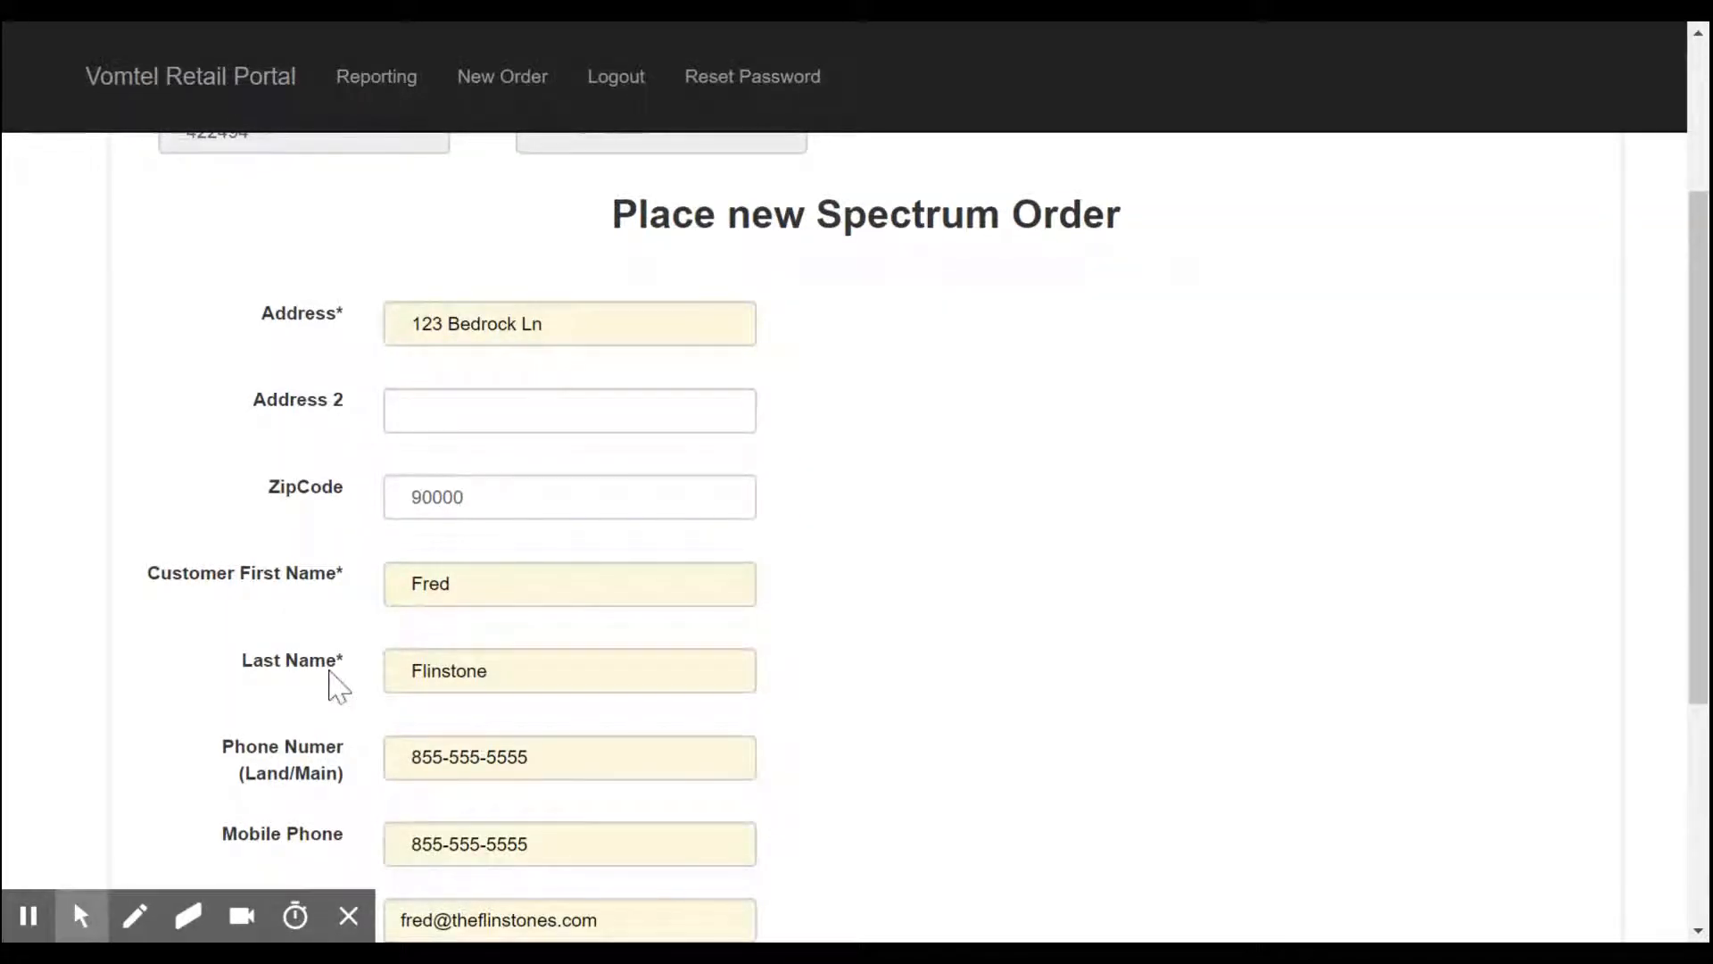
scroll(323, 673, "down", 2)
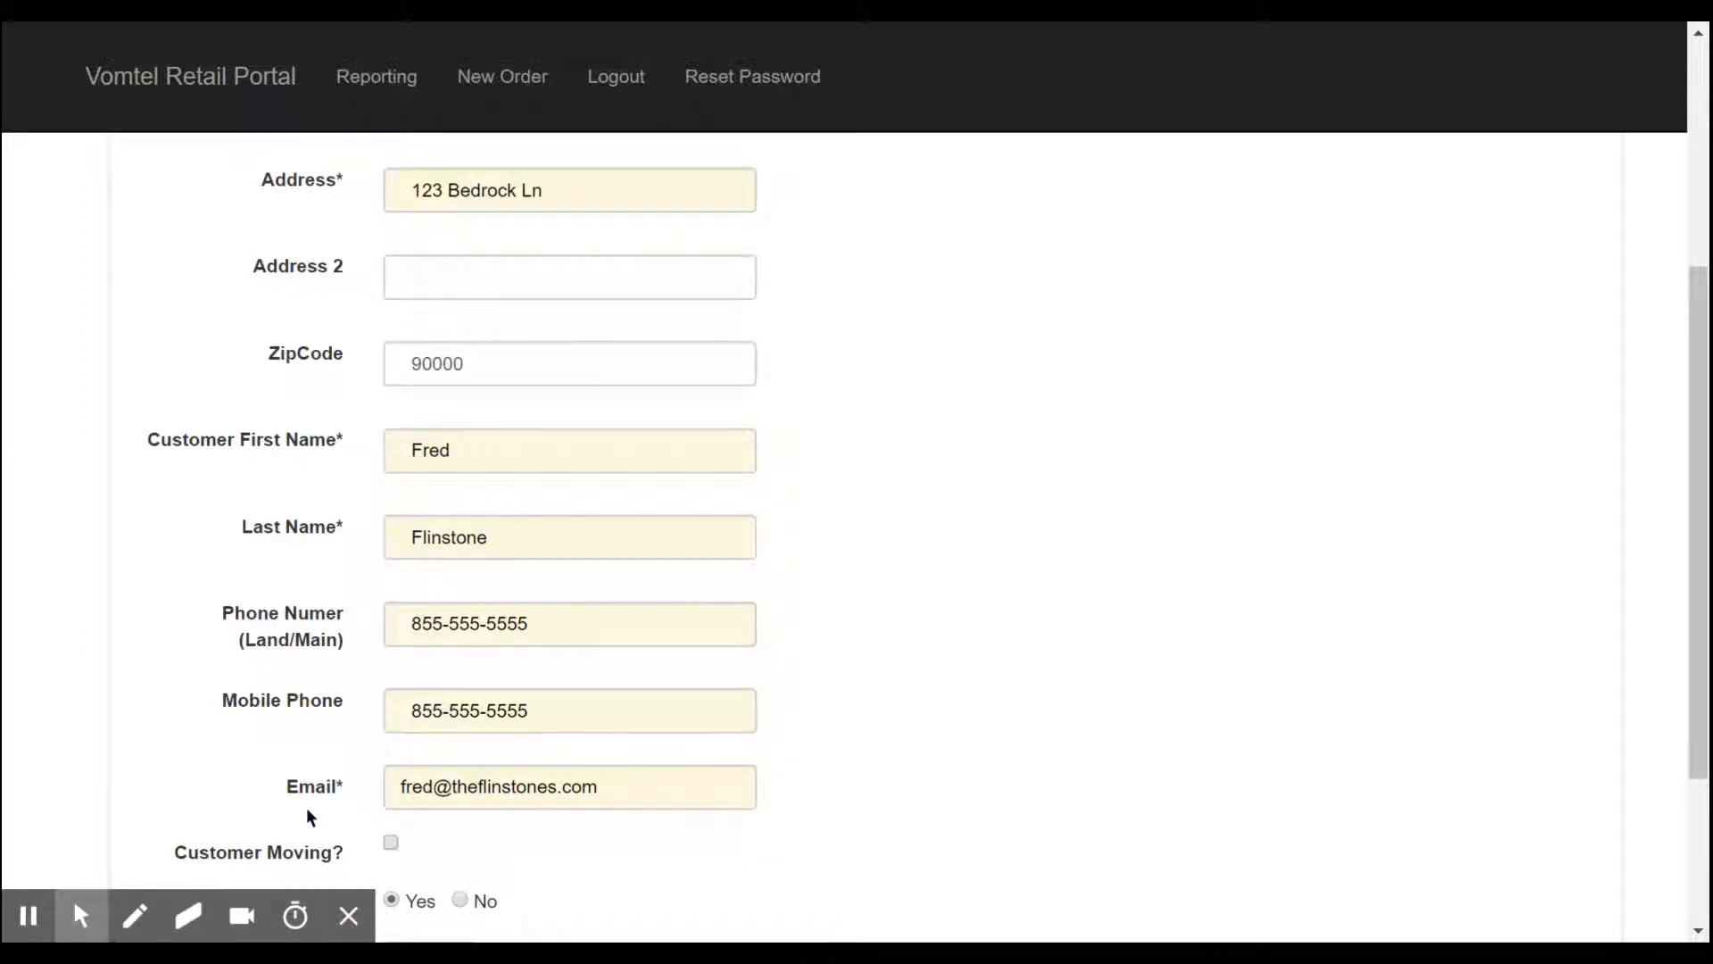
scroll(307, 807, "down", 3)
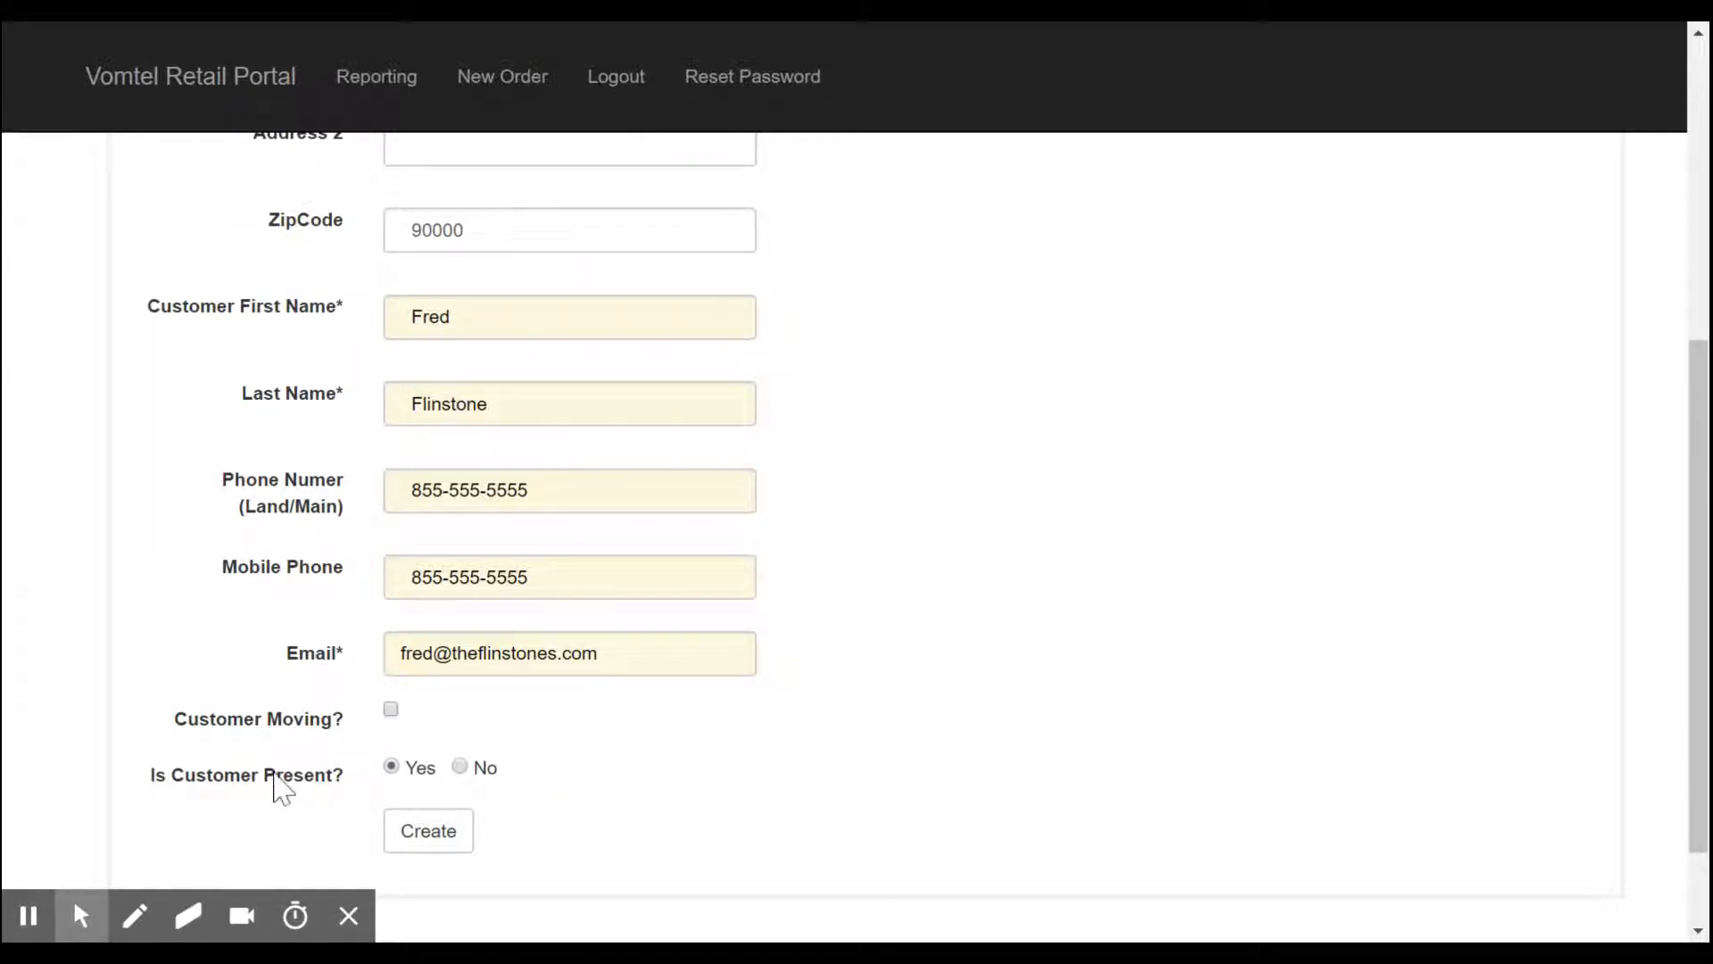
left_click(430, 832)
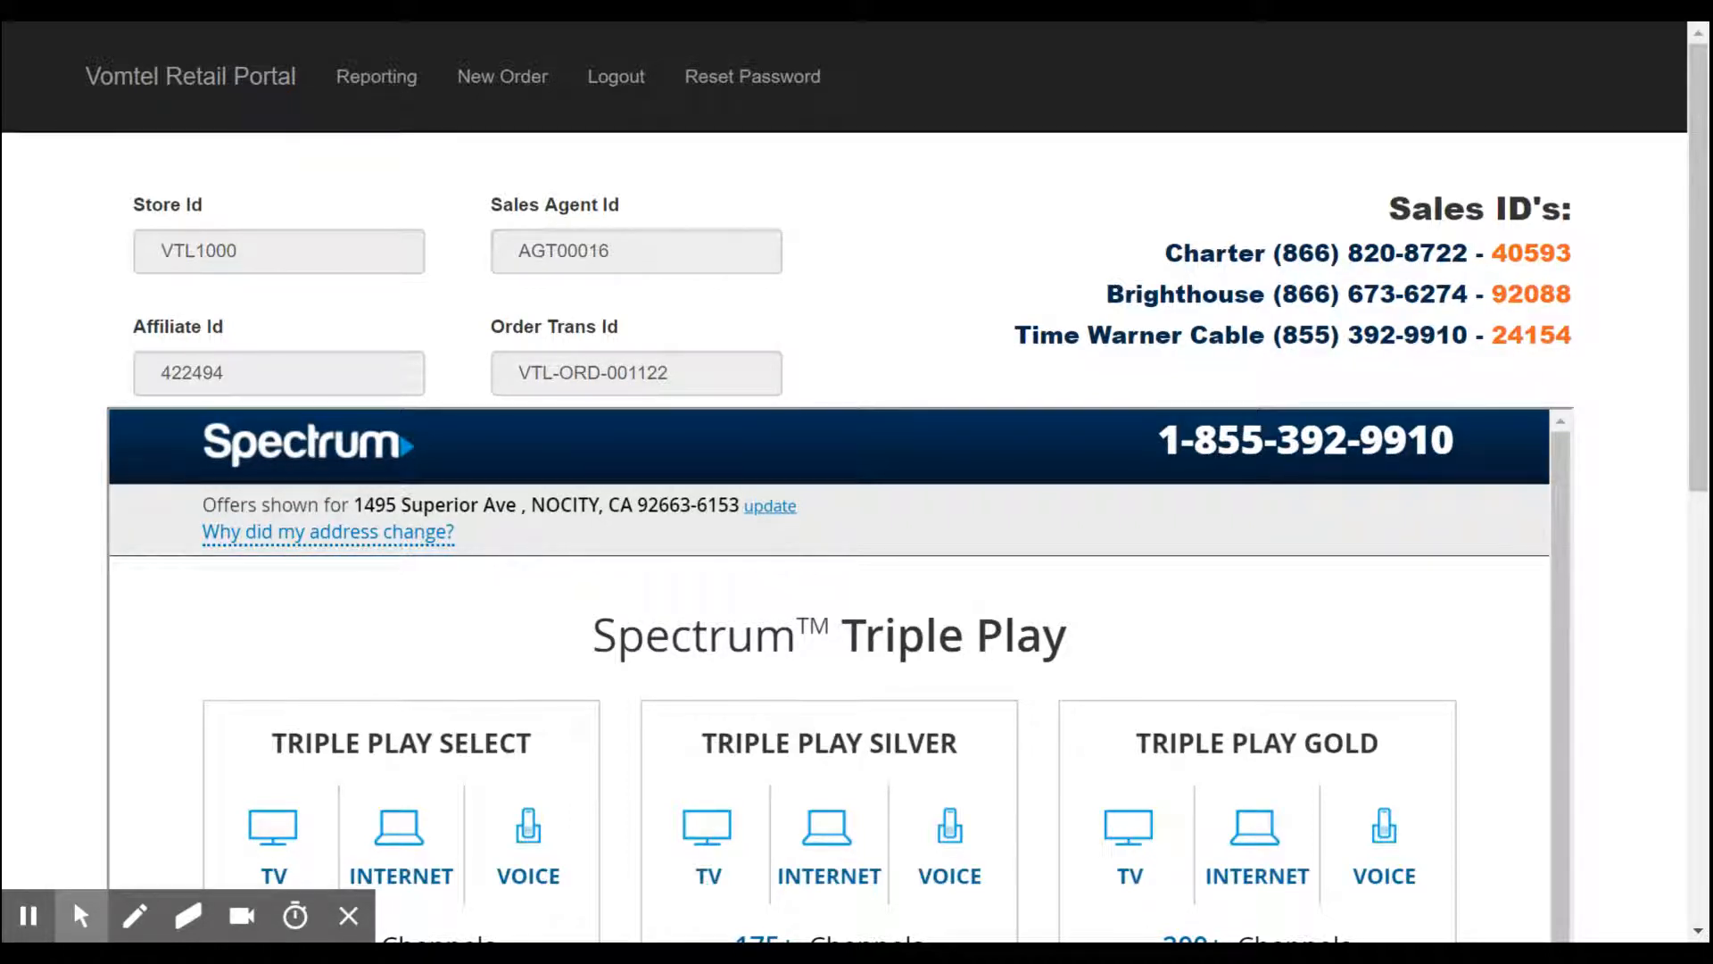
Step: Review the Sales IDs and the three featured Triple Play packages, showing the offer details of Triple Play Select
left_click_drag(937, 223, 1479, 192)
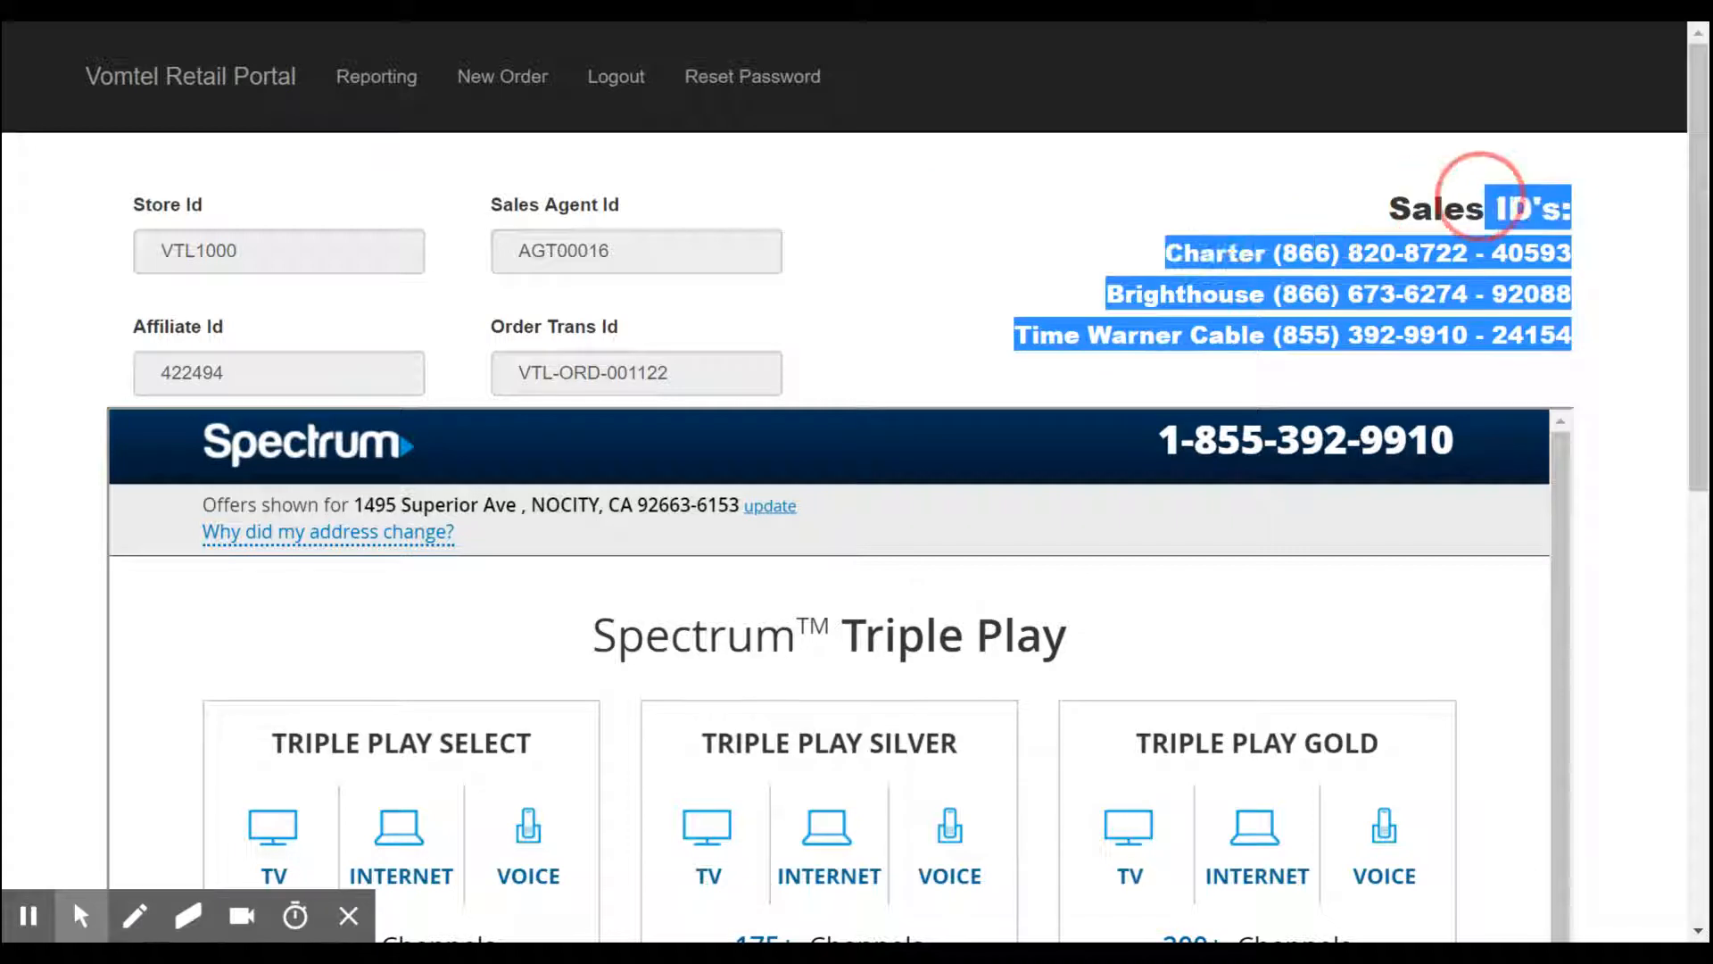
left_click(1603, 202)
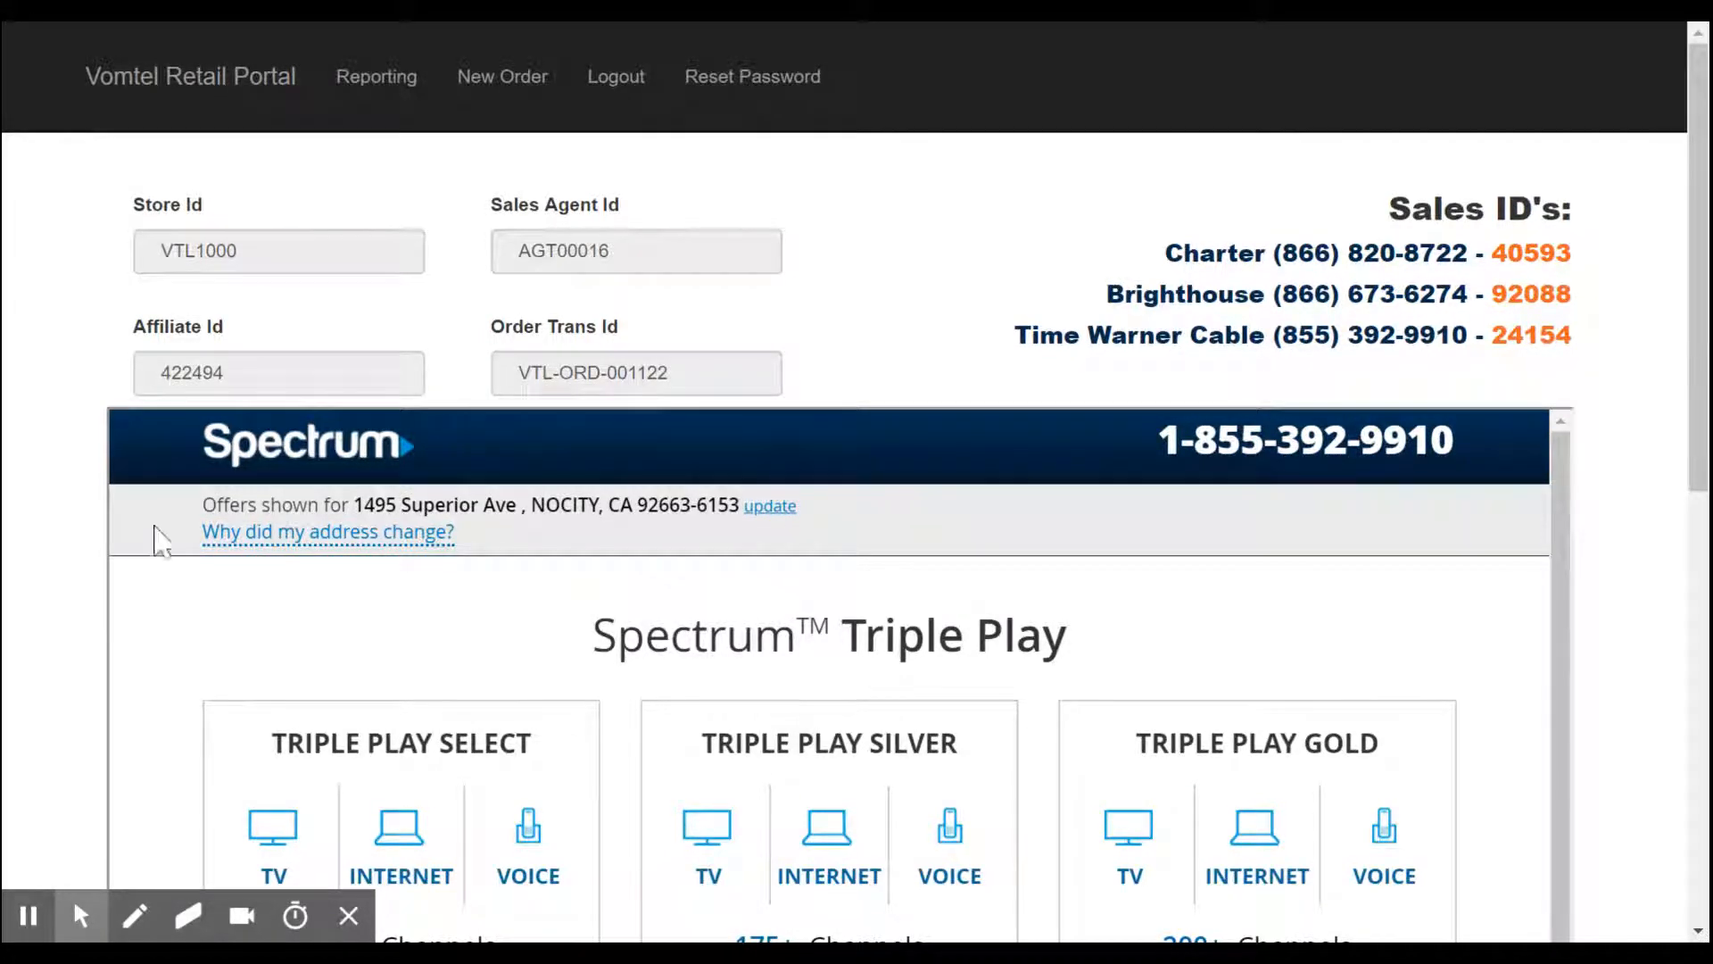
scroll(80, 468, "down", 5)
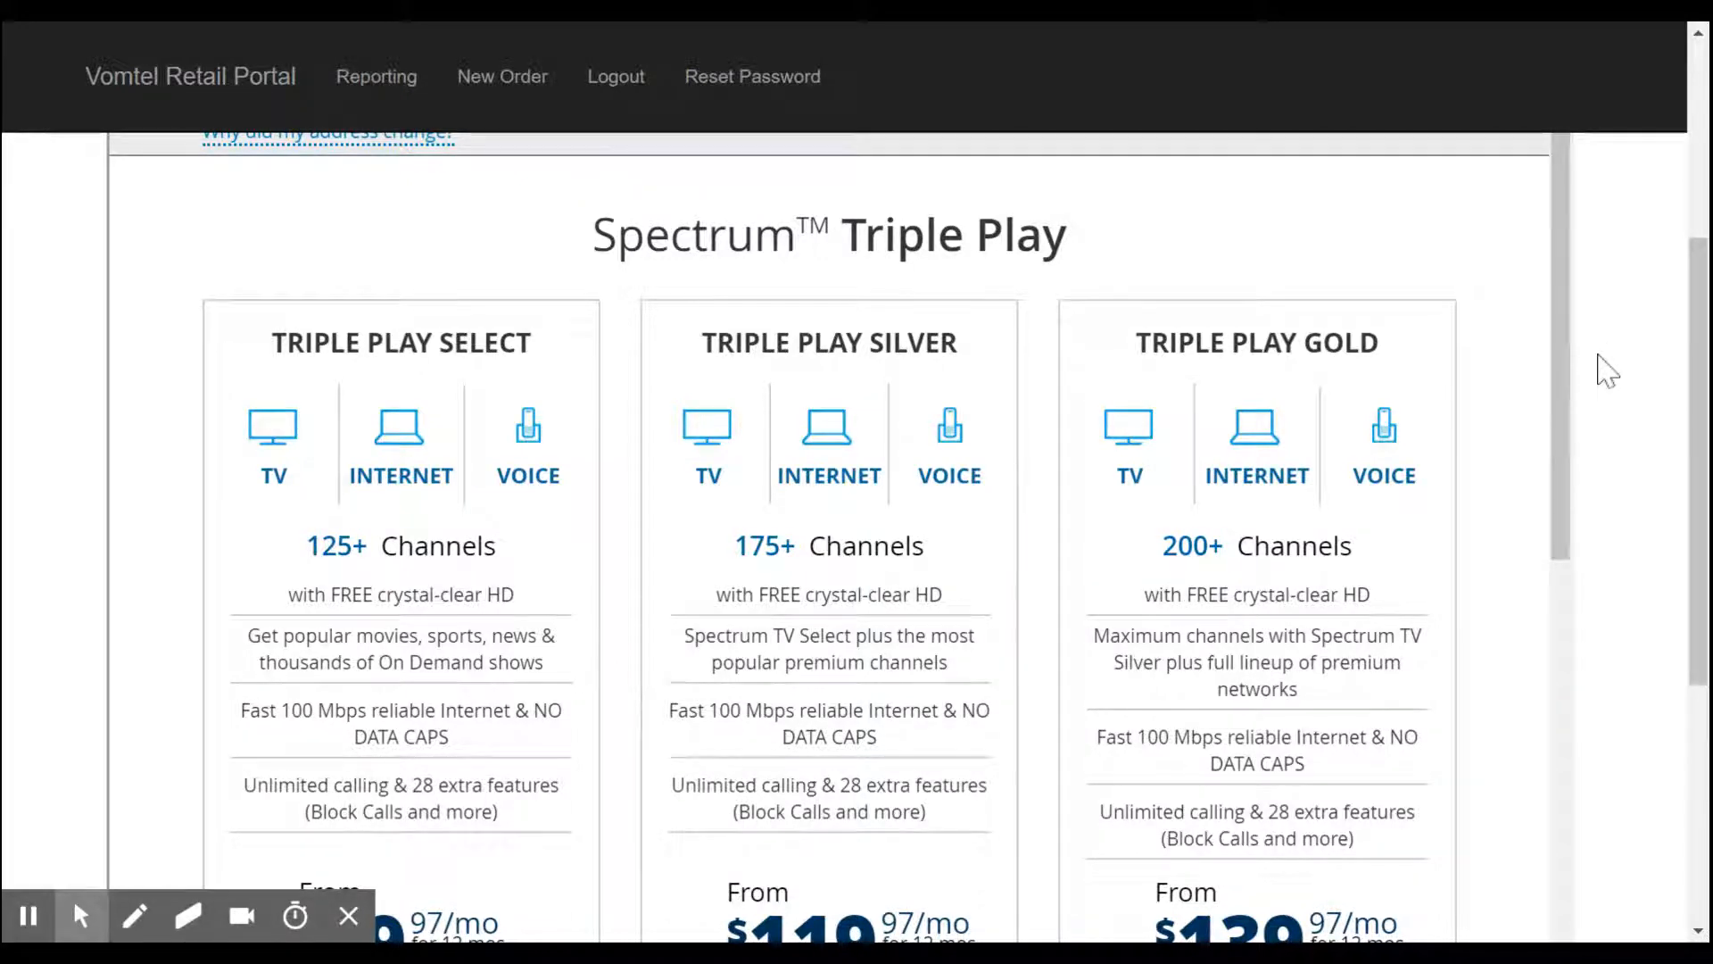
scroll(1611, 368, "down", 1)
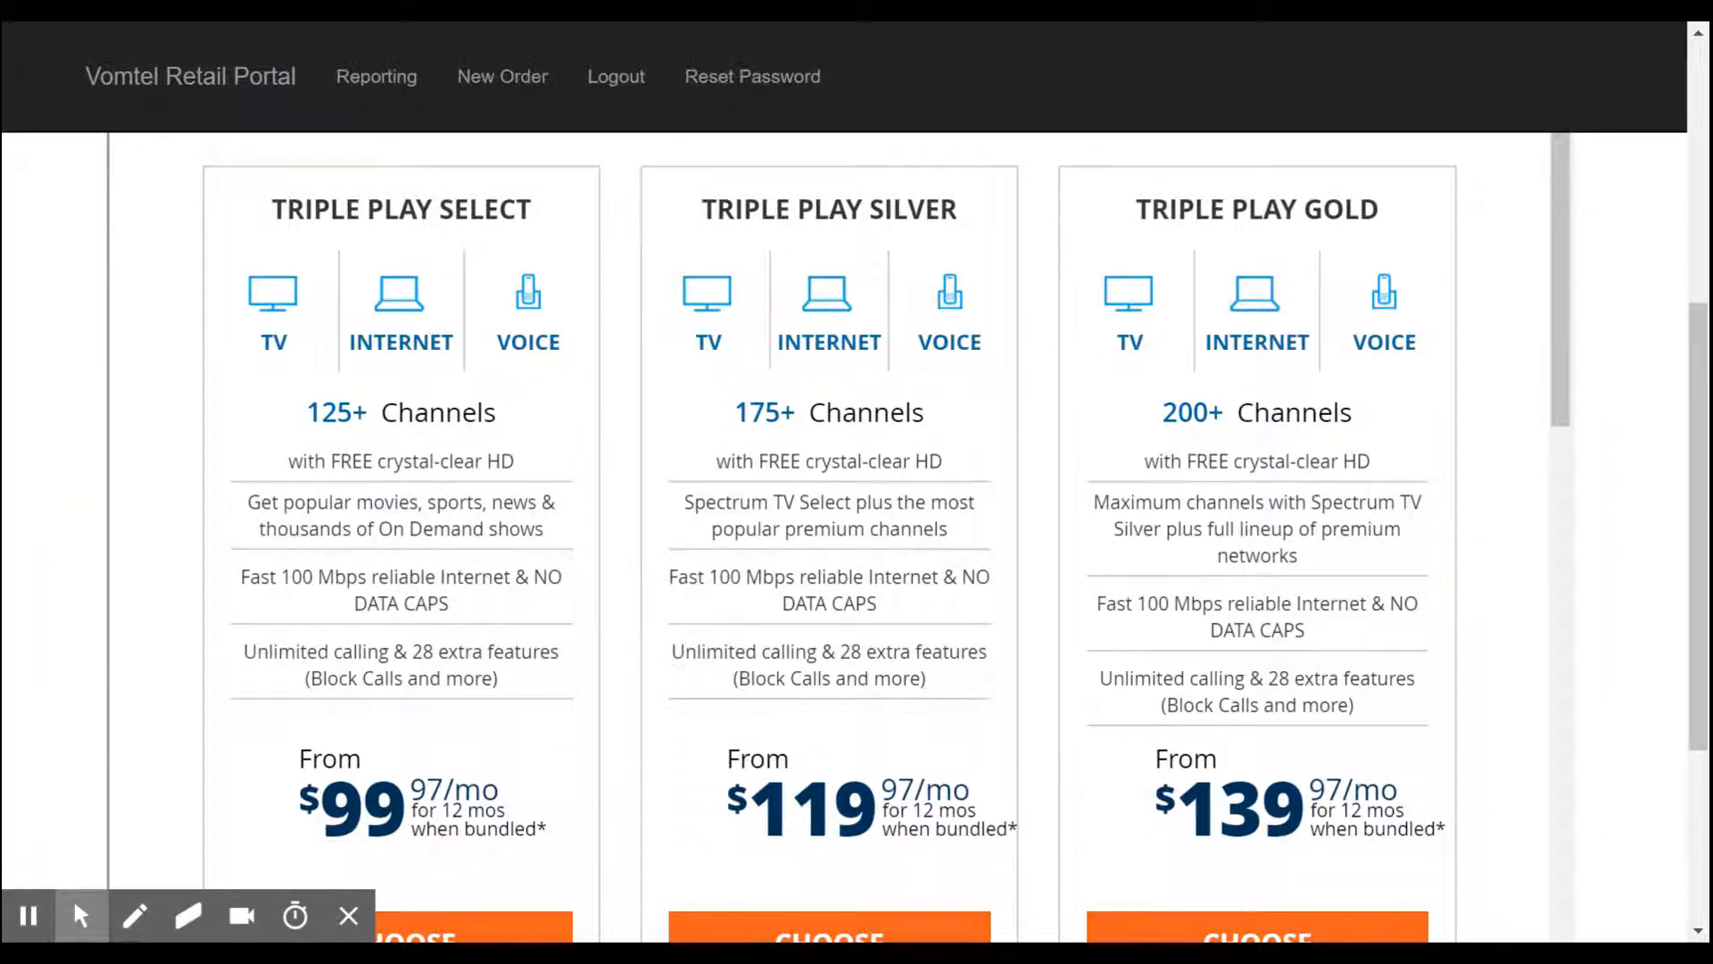
scroll(55, 506, "down", 2)
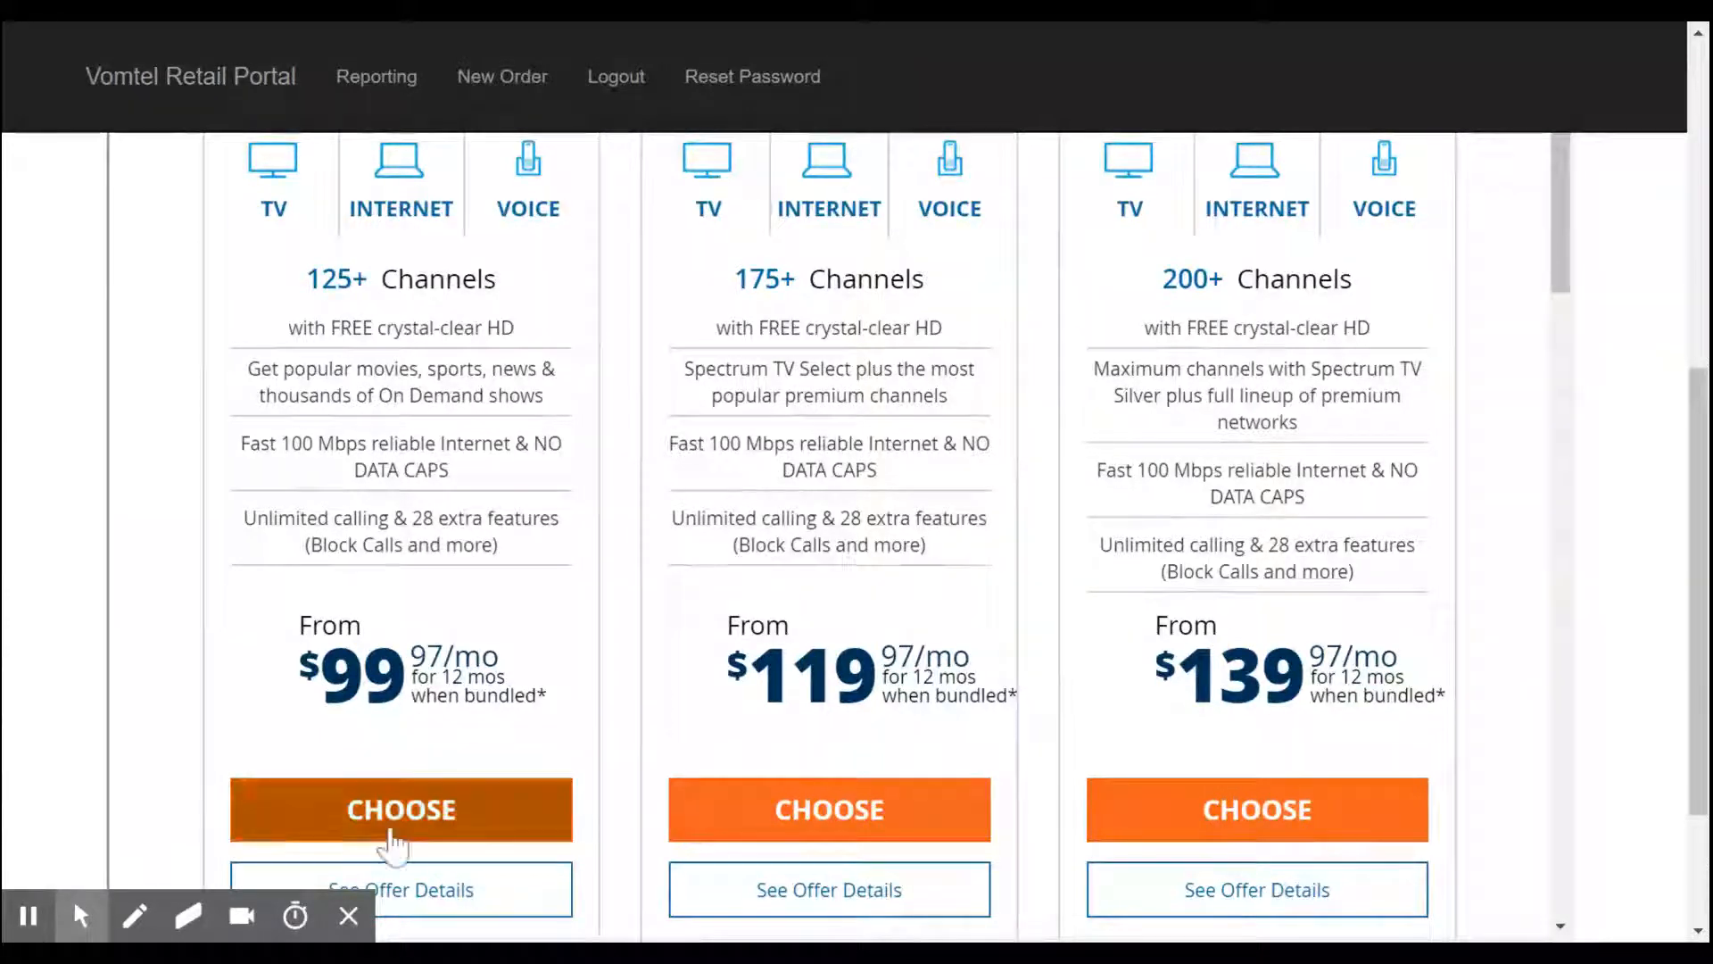
scroll(179, 685, "down", 2)
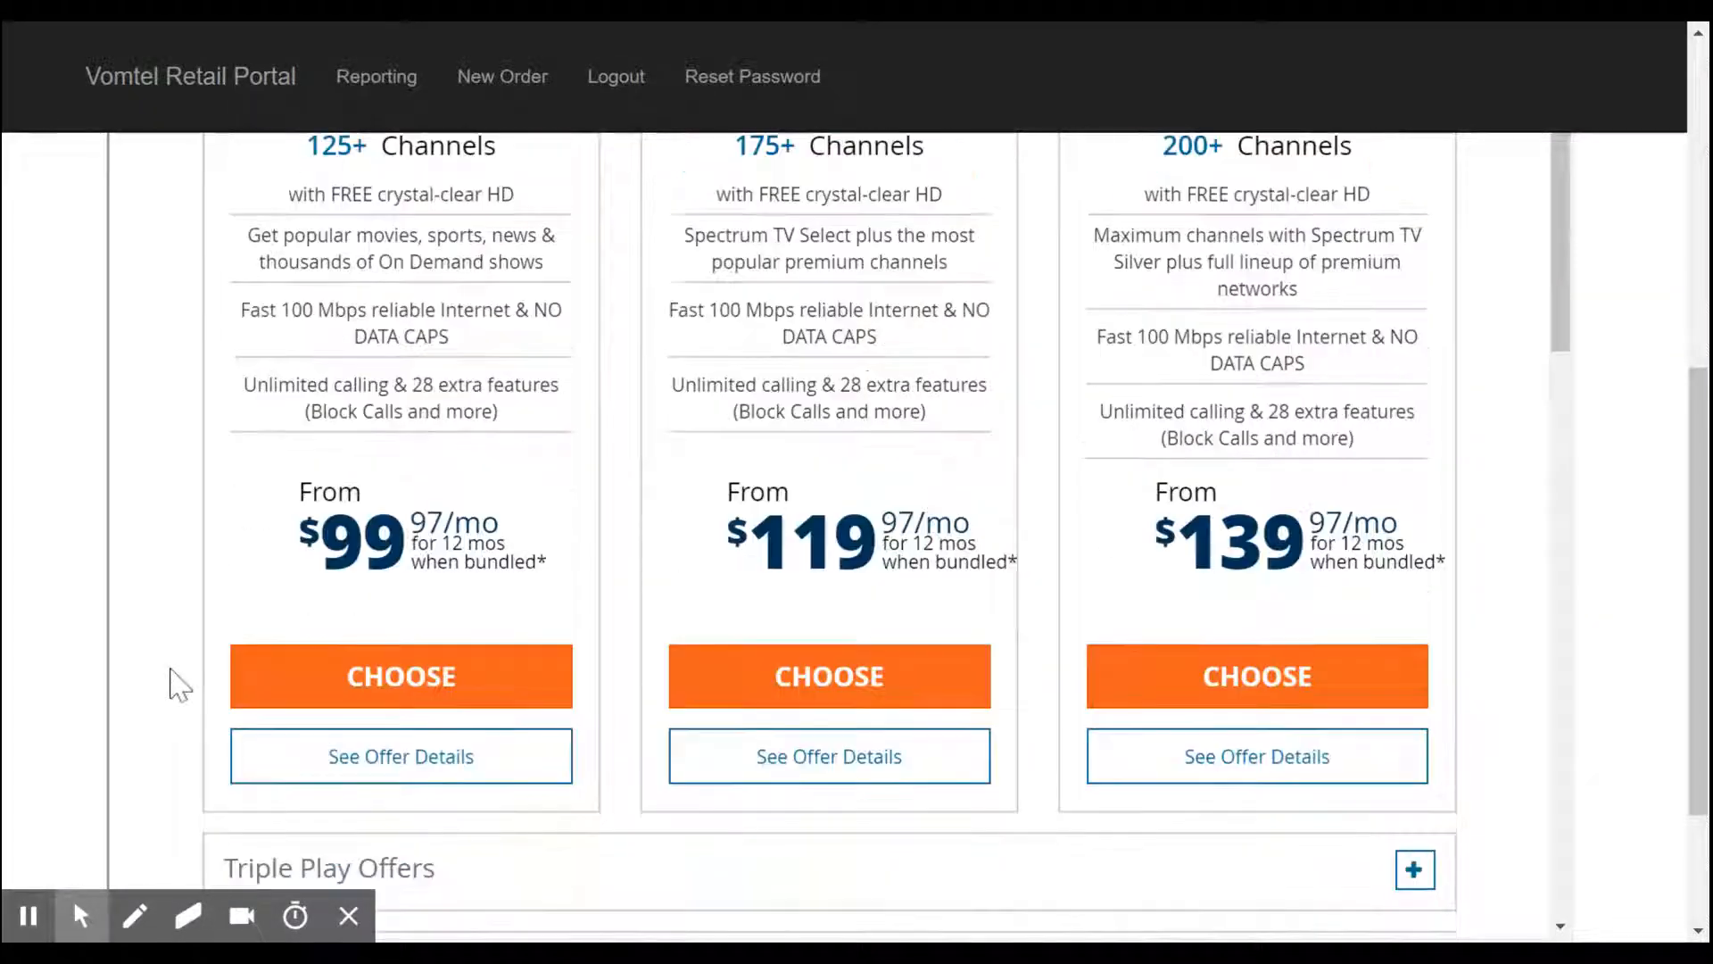
left_click(370, 765)
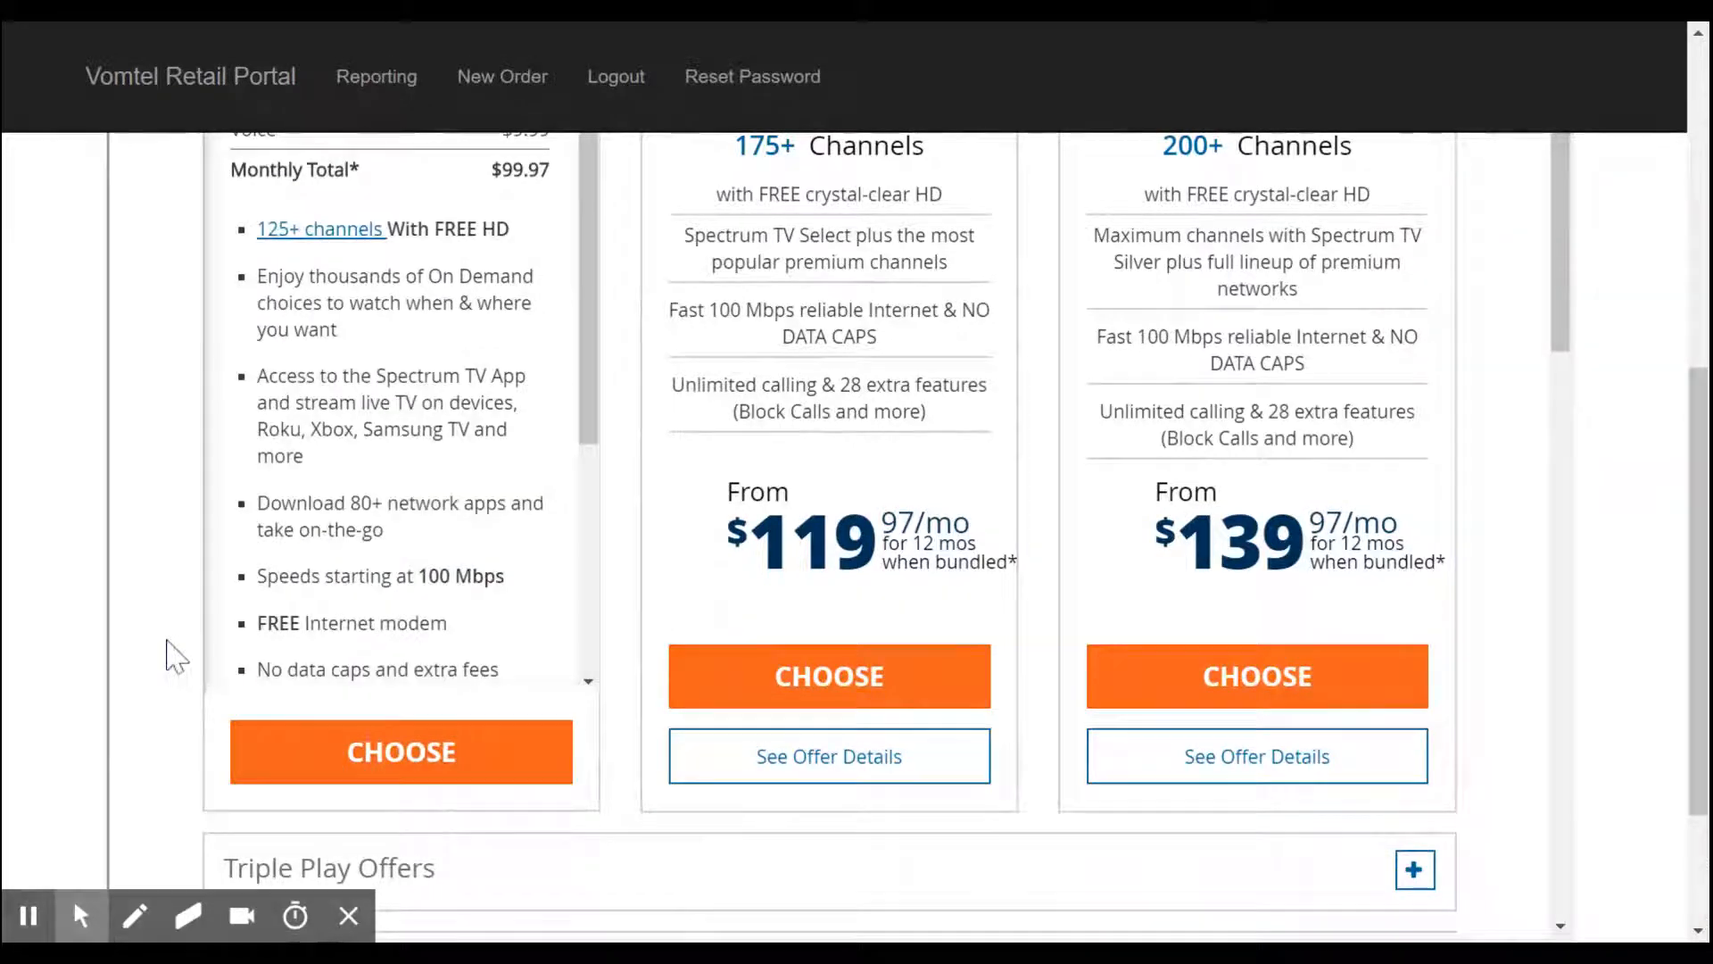
scroll(169, 658, "up", 2)
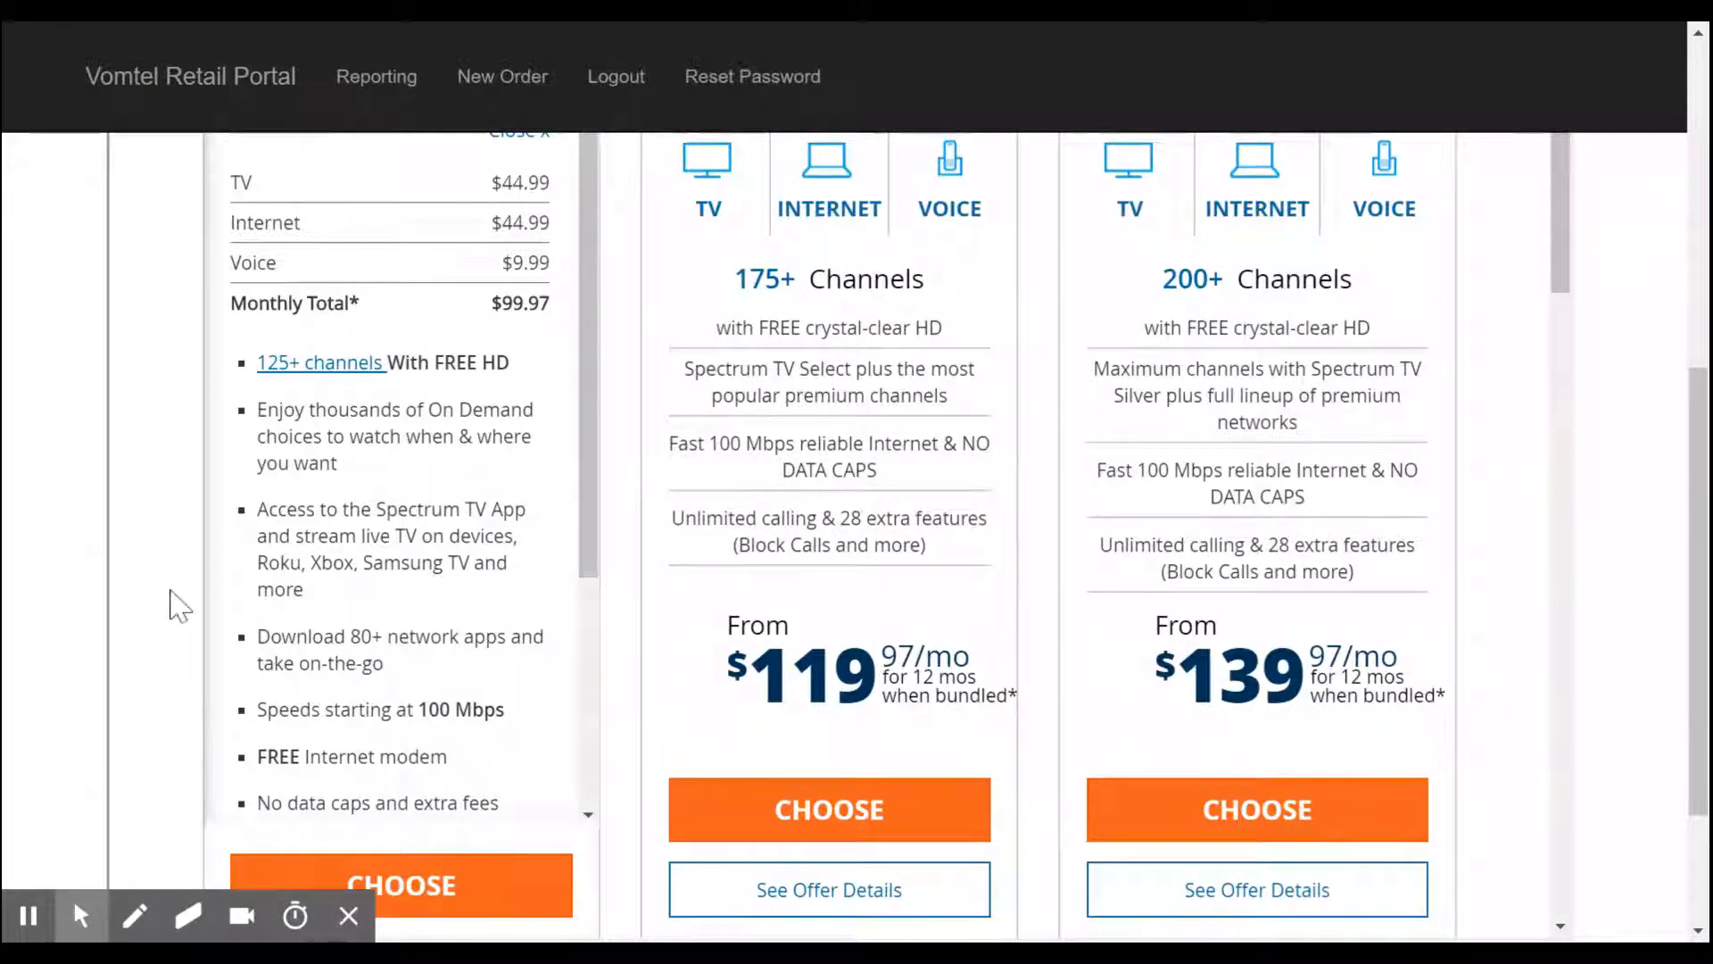
Step: Expand the Triple Play Offers list, show the Triple Play Select offer details and choose that package for the order
scroll(178, 601, "down", 5)
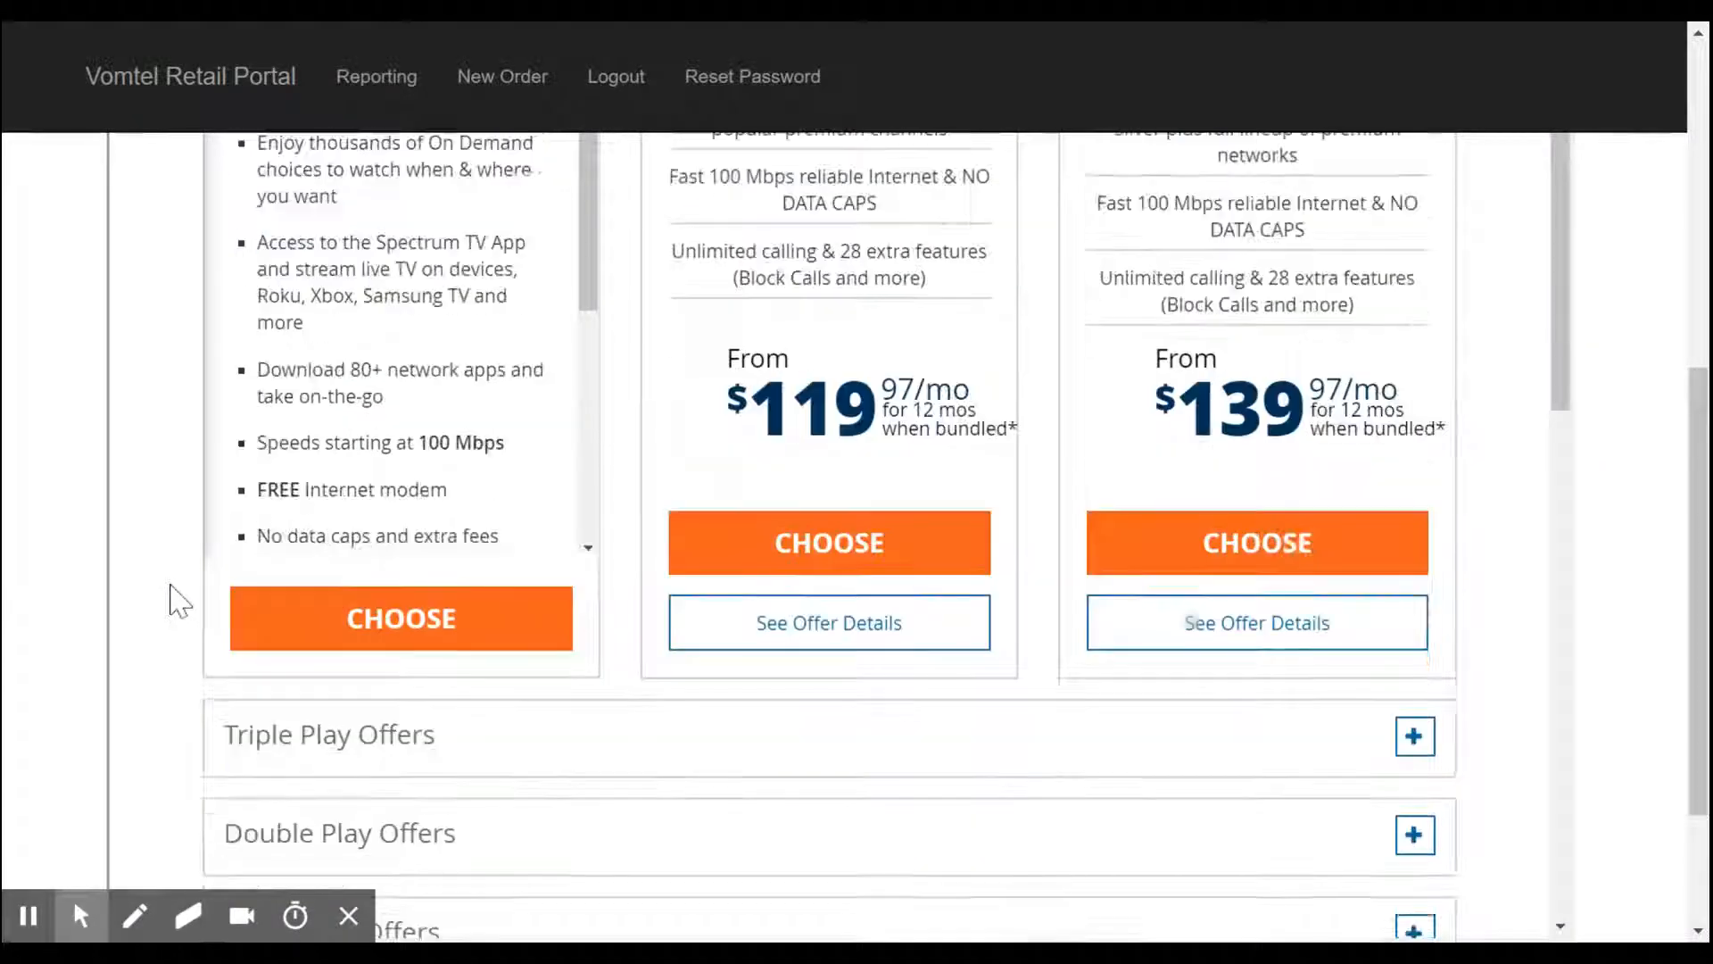
scroll(177, 602, "down", 3)
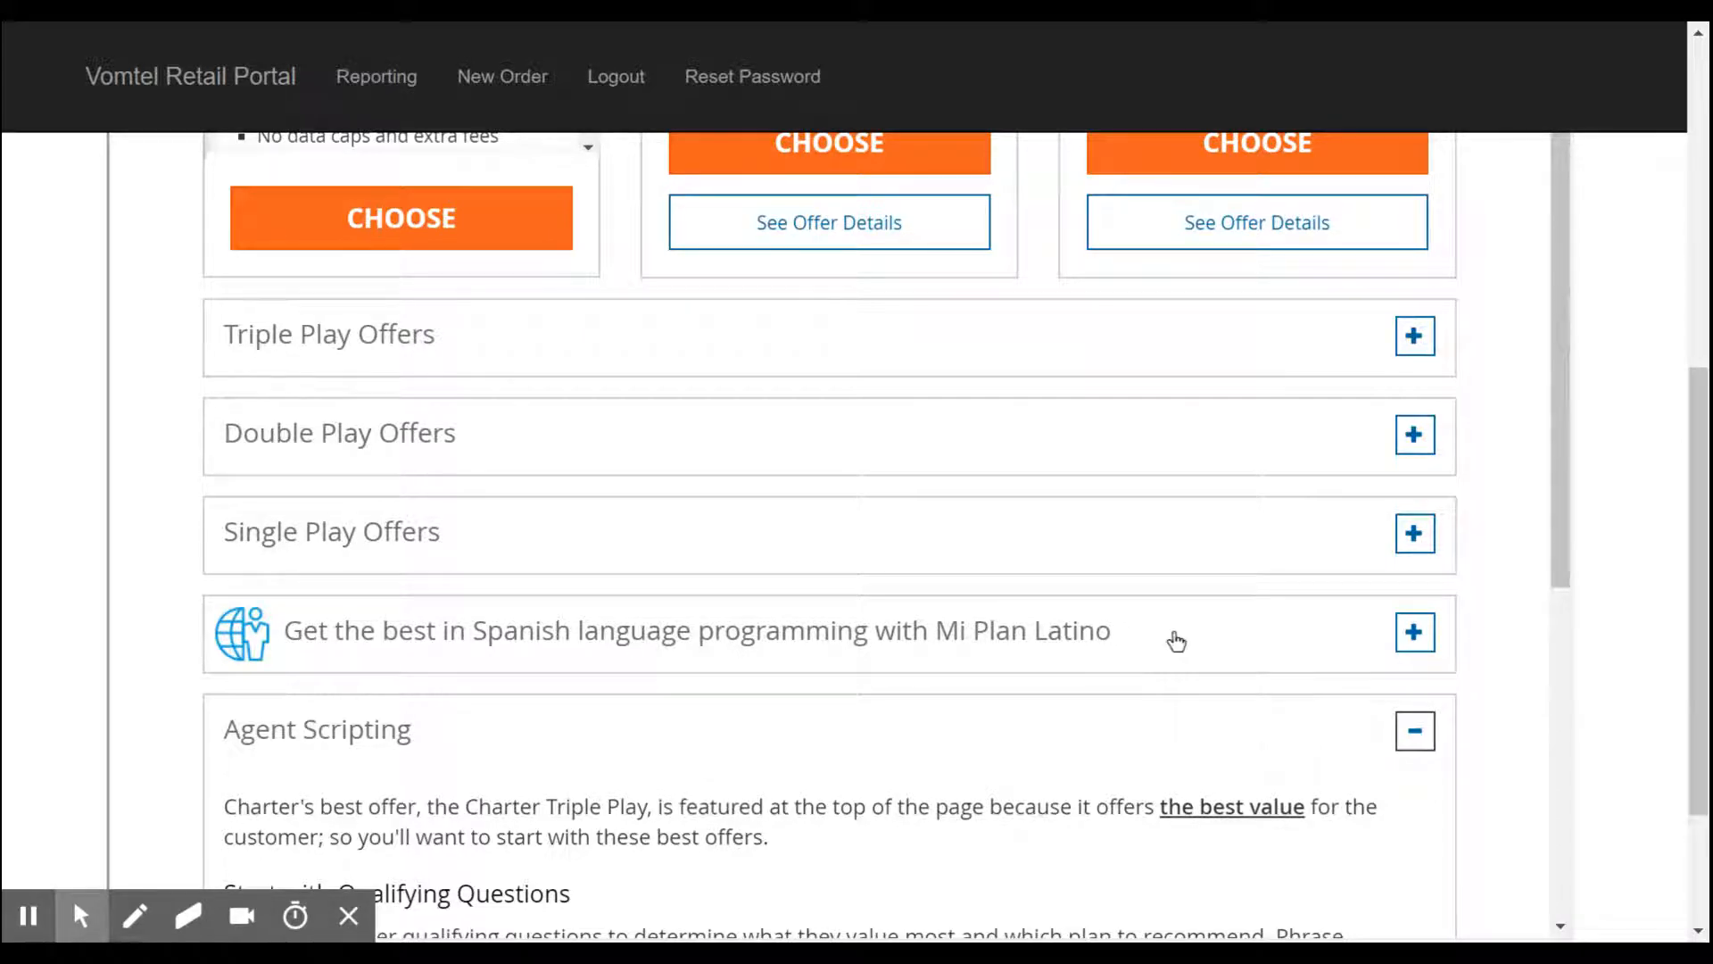
left_click(1414, 337)
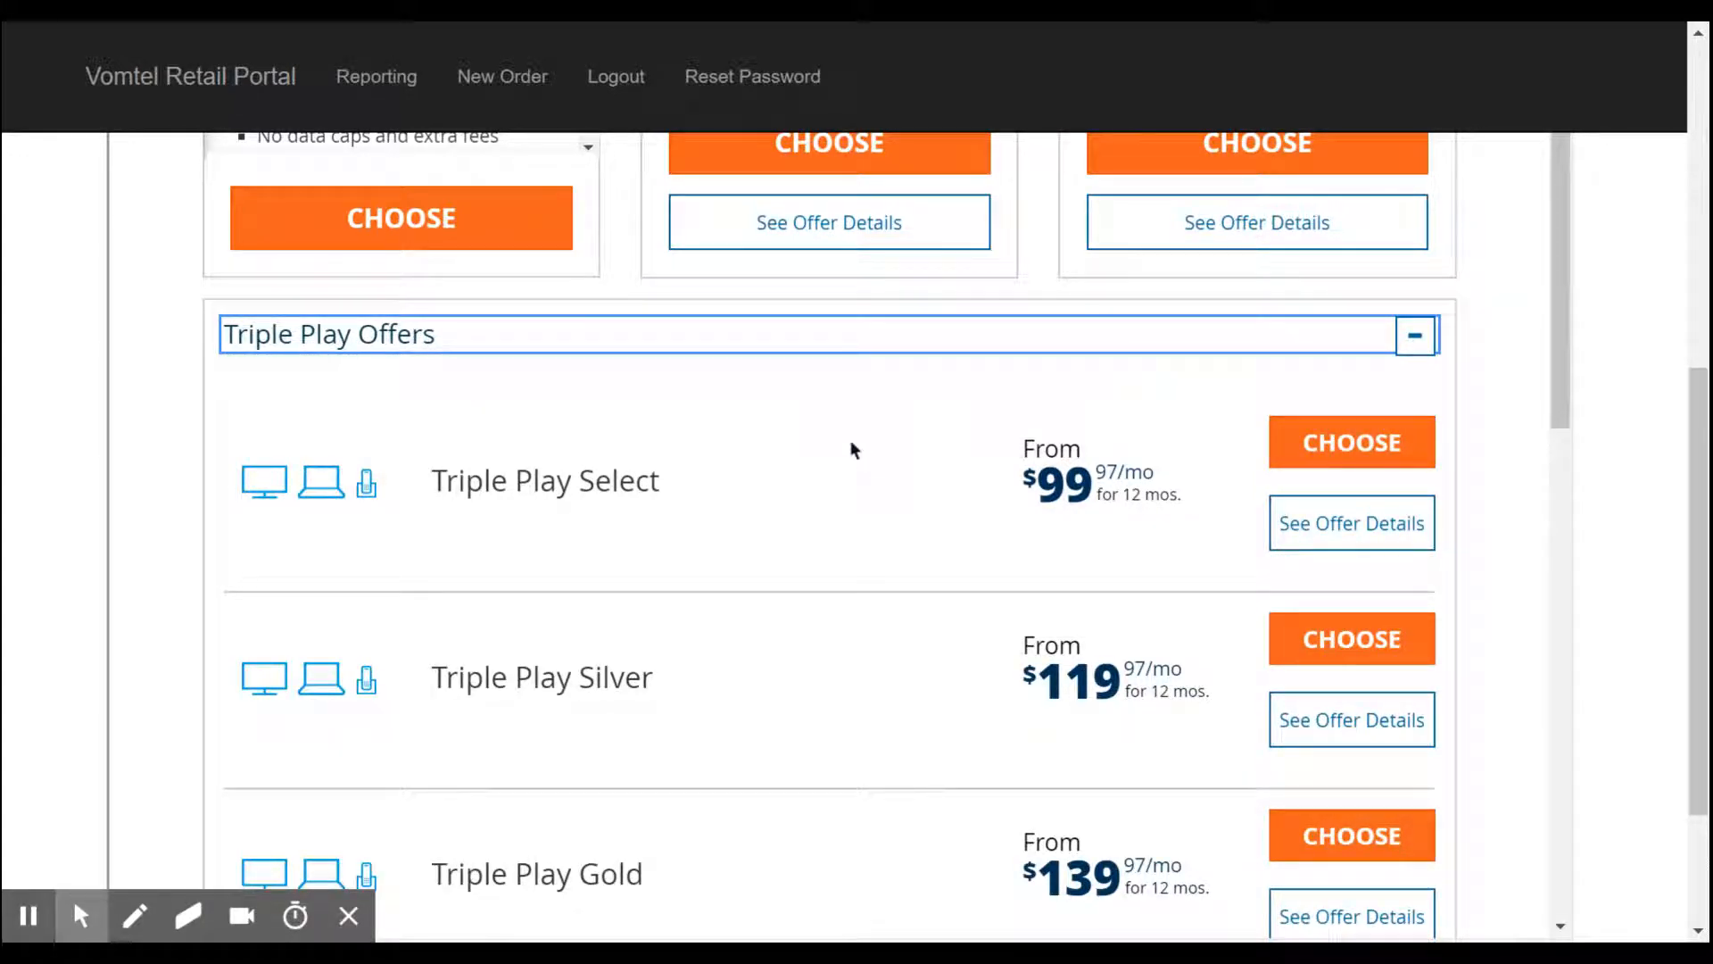
scroll(853, 444, "down", 1)
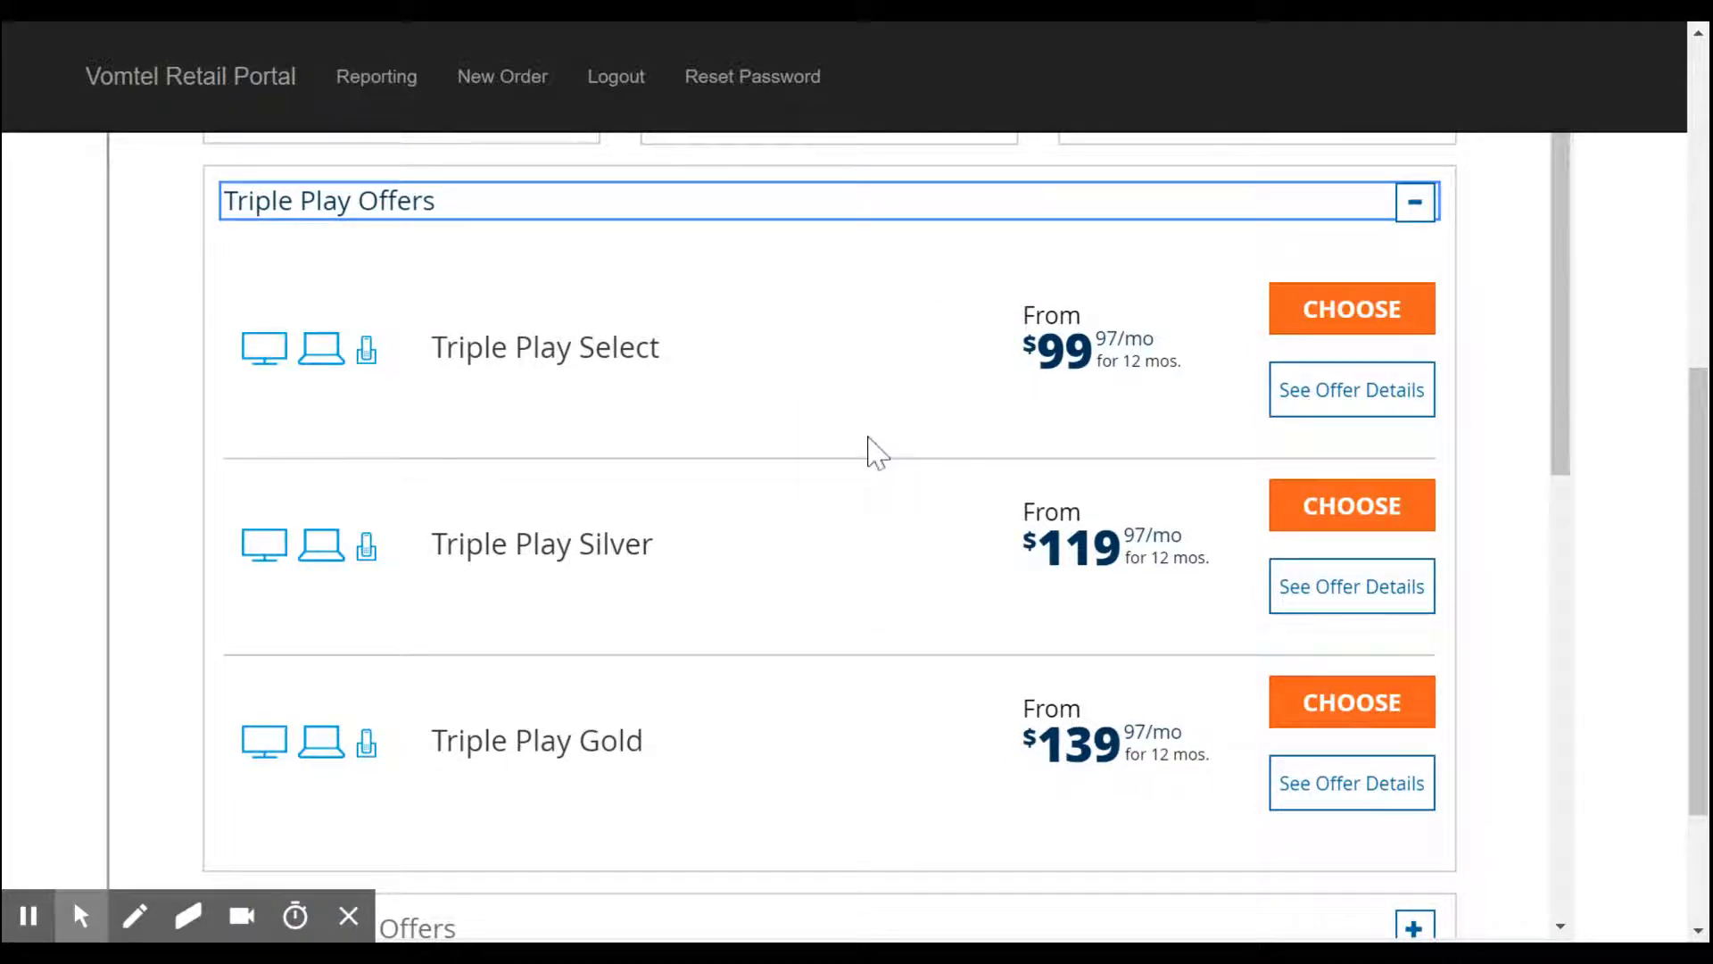
left_click(1376, 412)
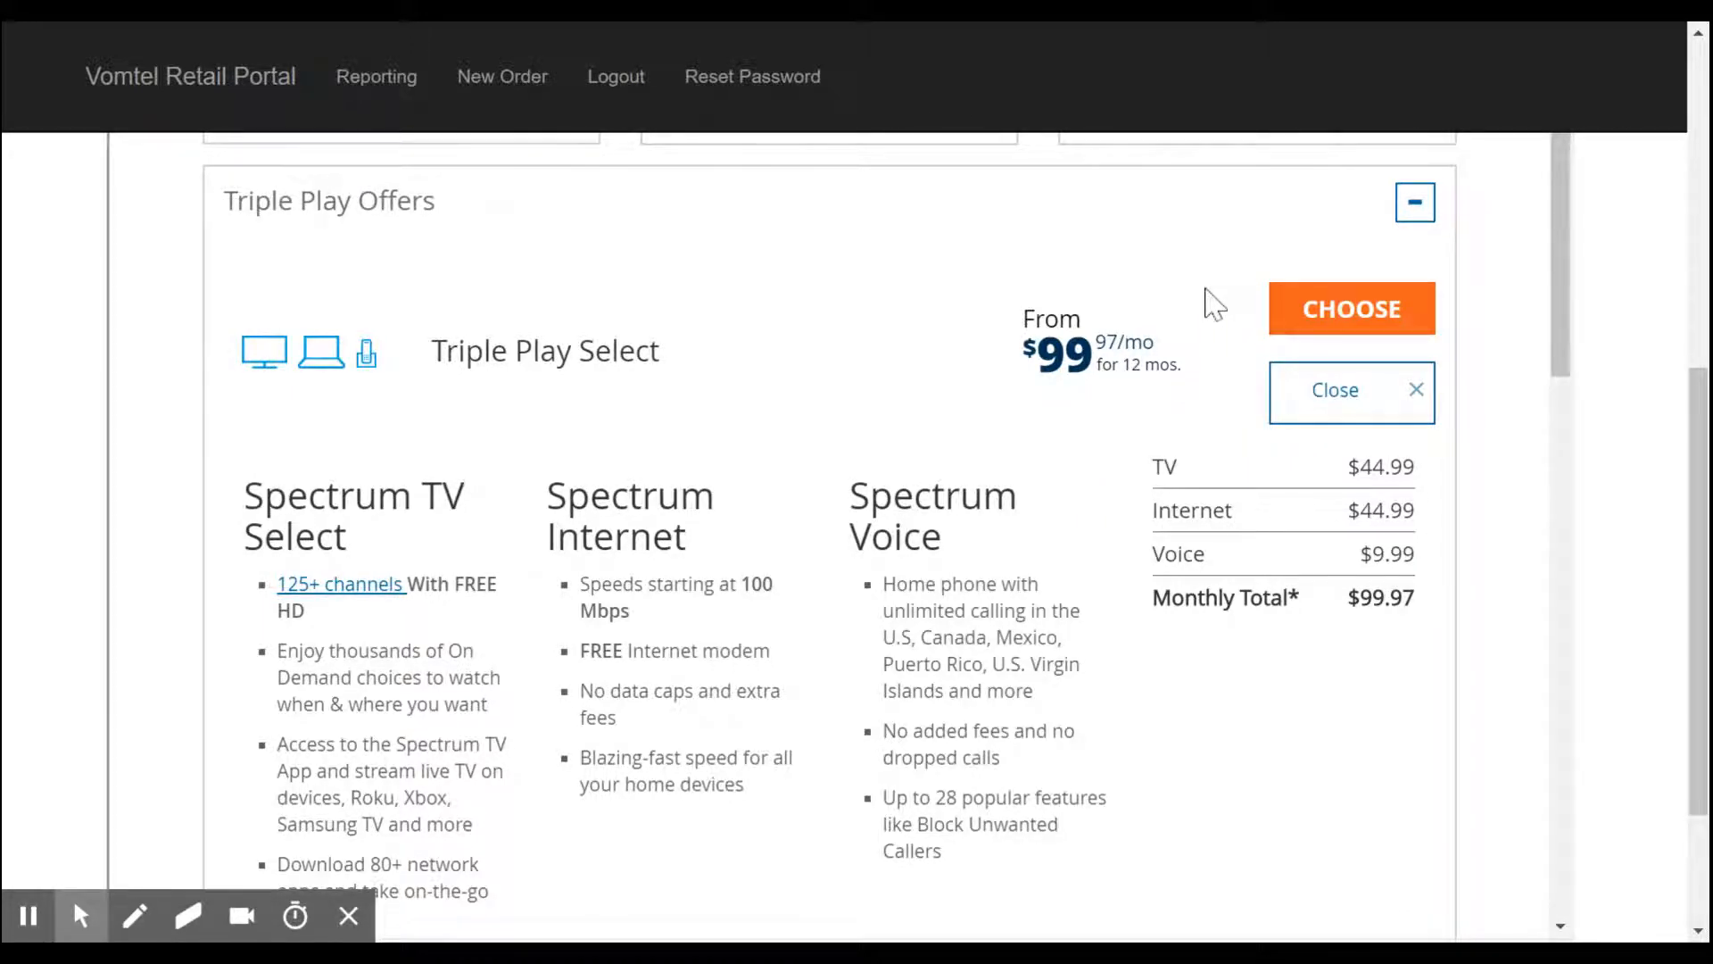
left_click(1360, 312)
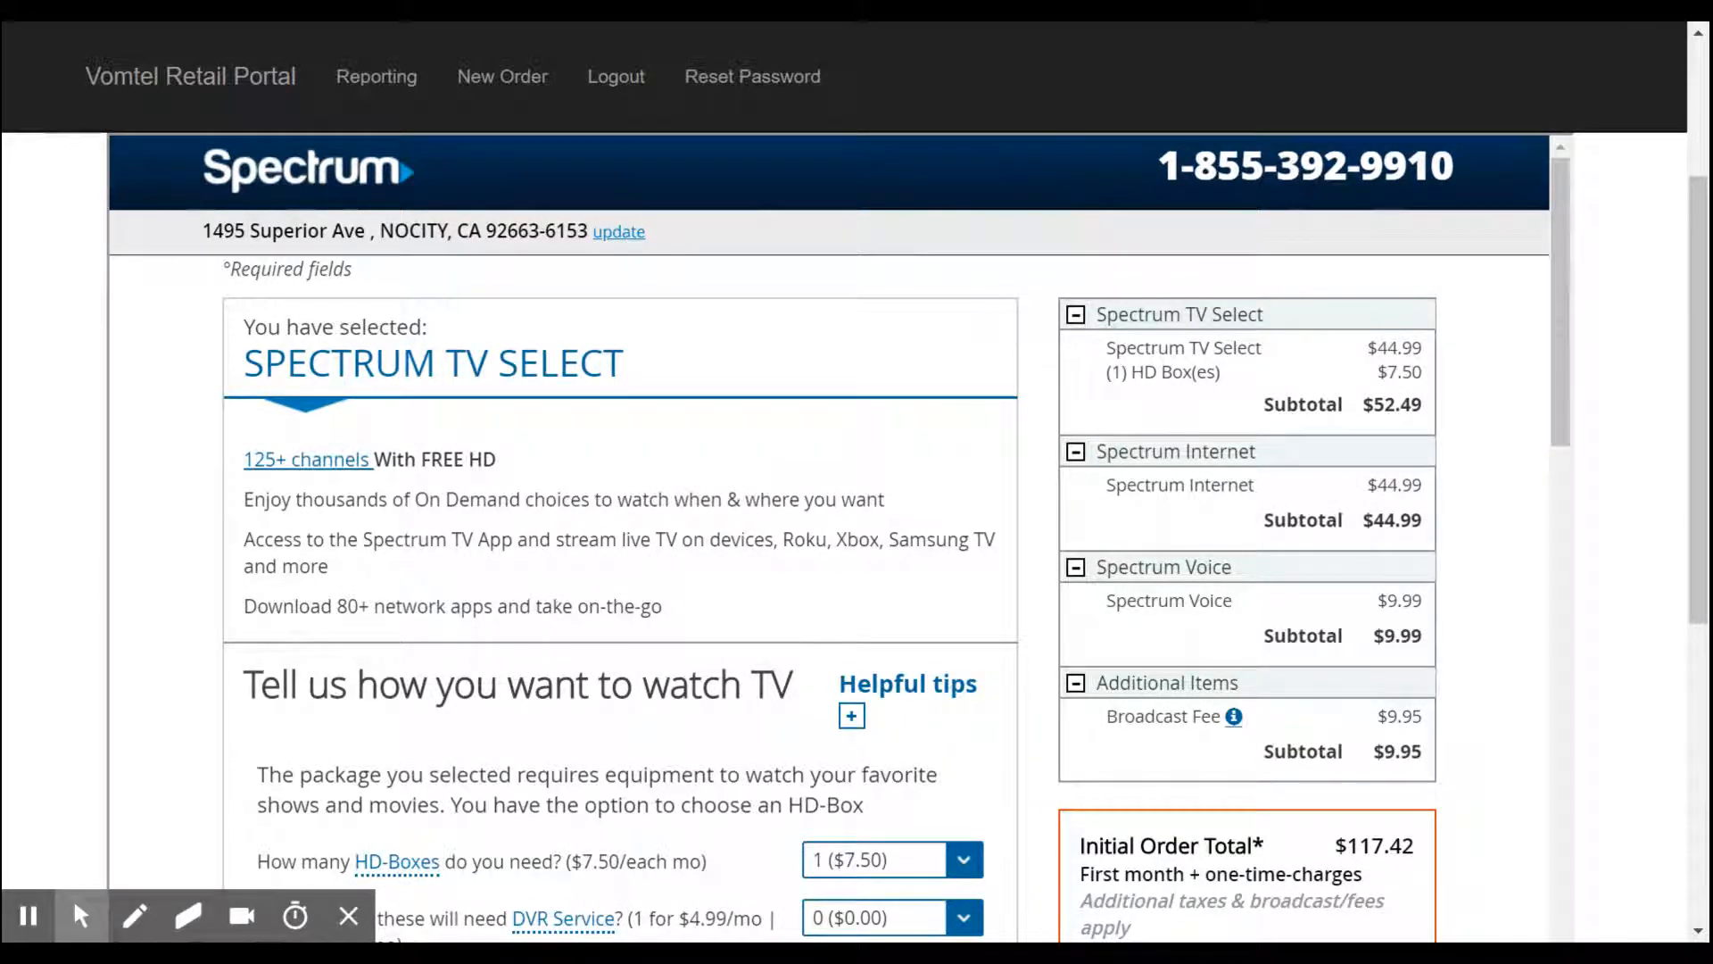
Step: Examine the HD-Box and DVR Service quantity options and the Spectrum TV Silver and Gold upgrades
scroll(223, 490, "down", 5)
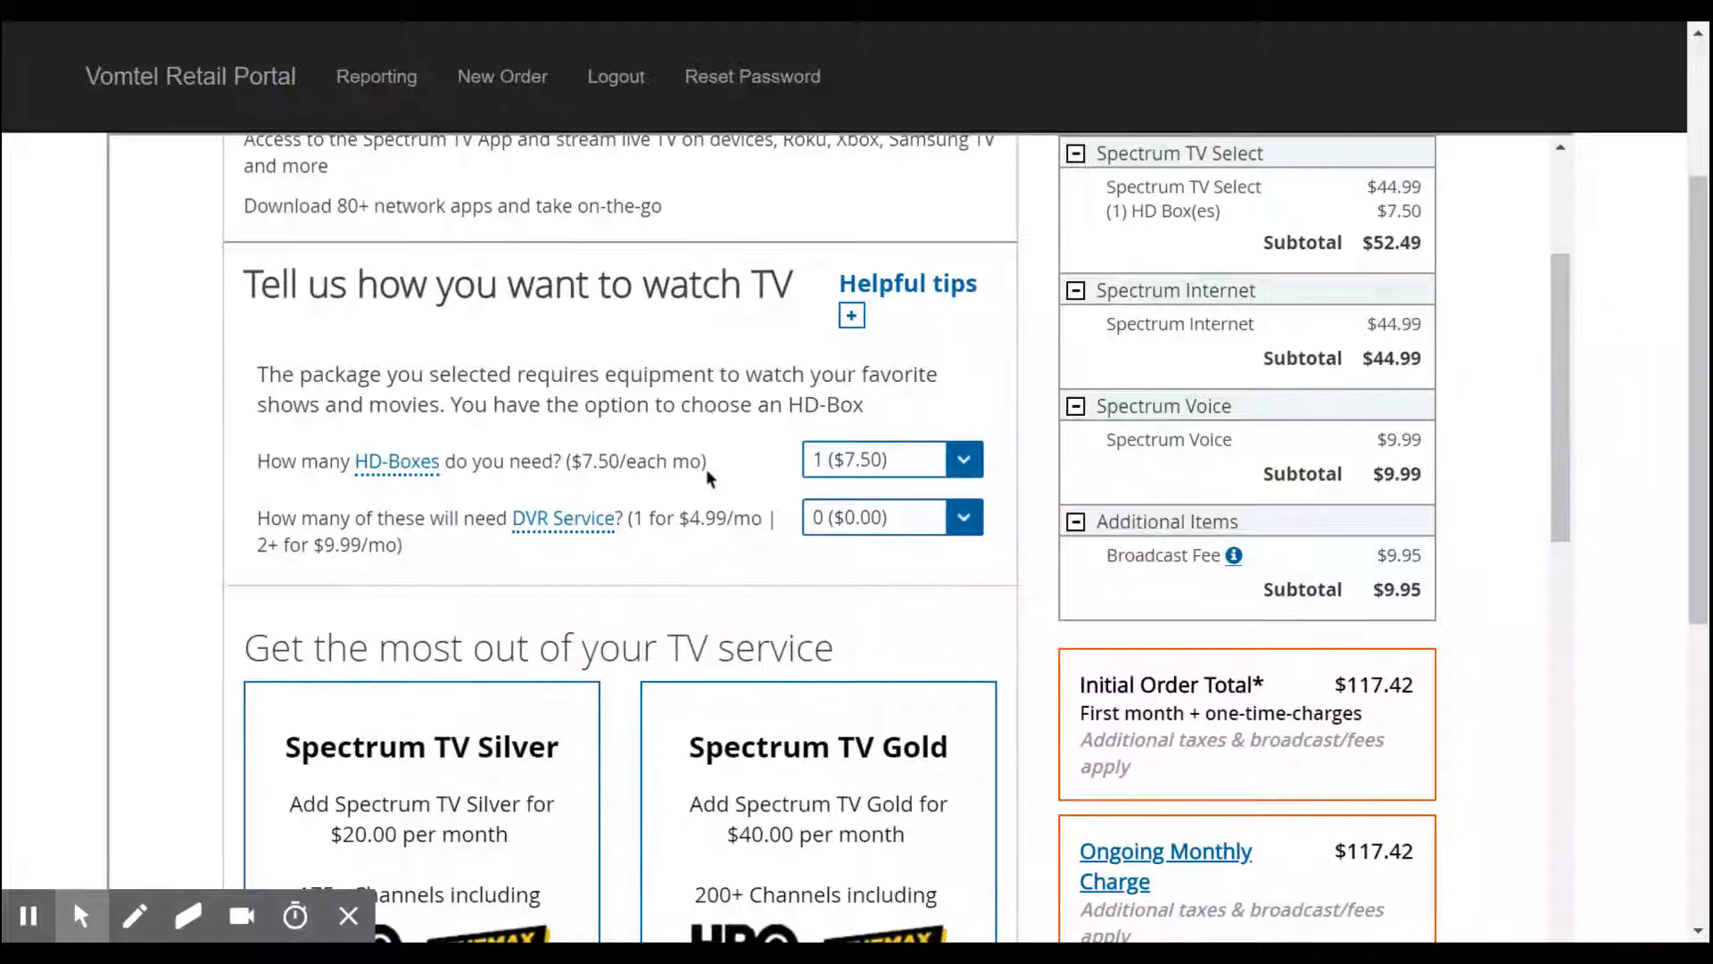
left_click(965, 464)
scroll(1001, 402, "down", 2)
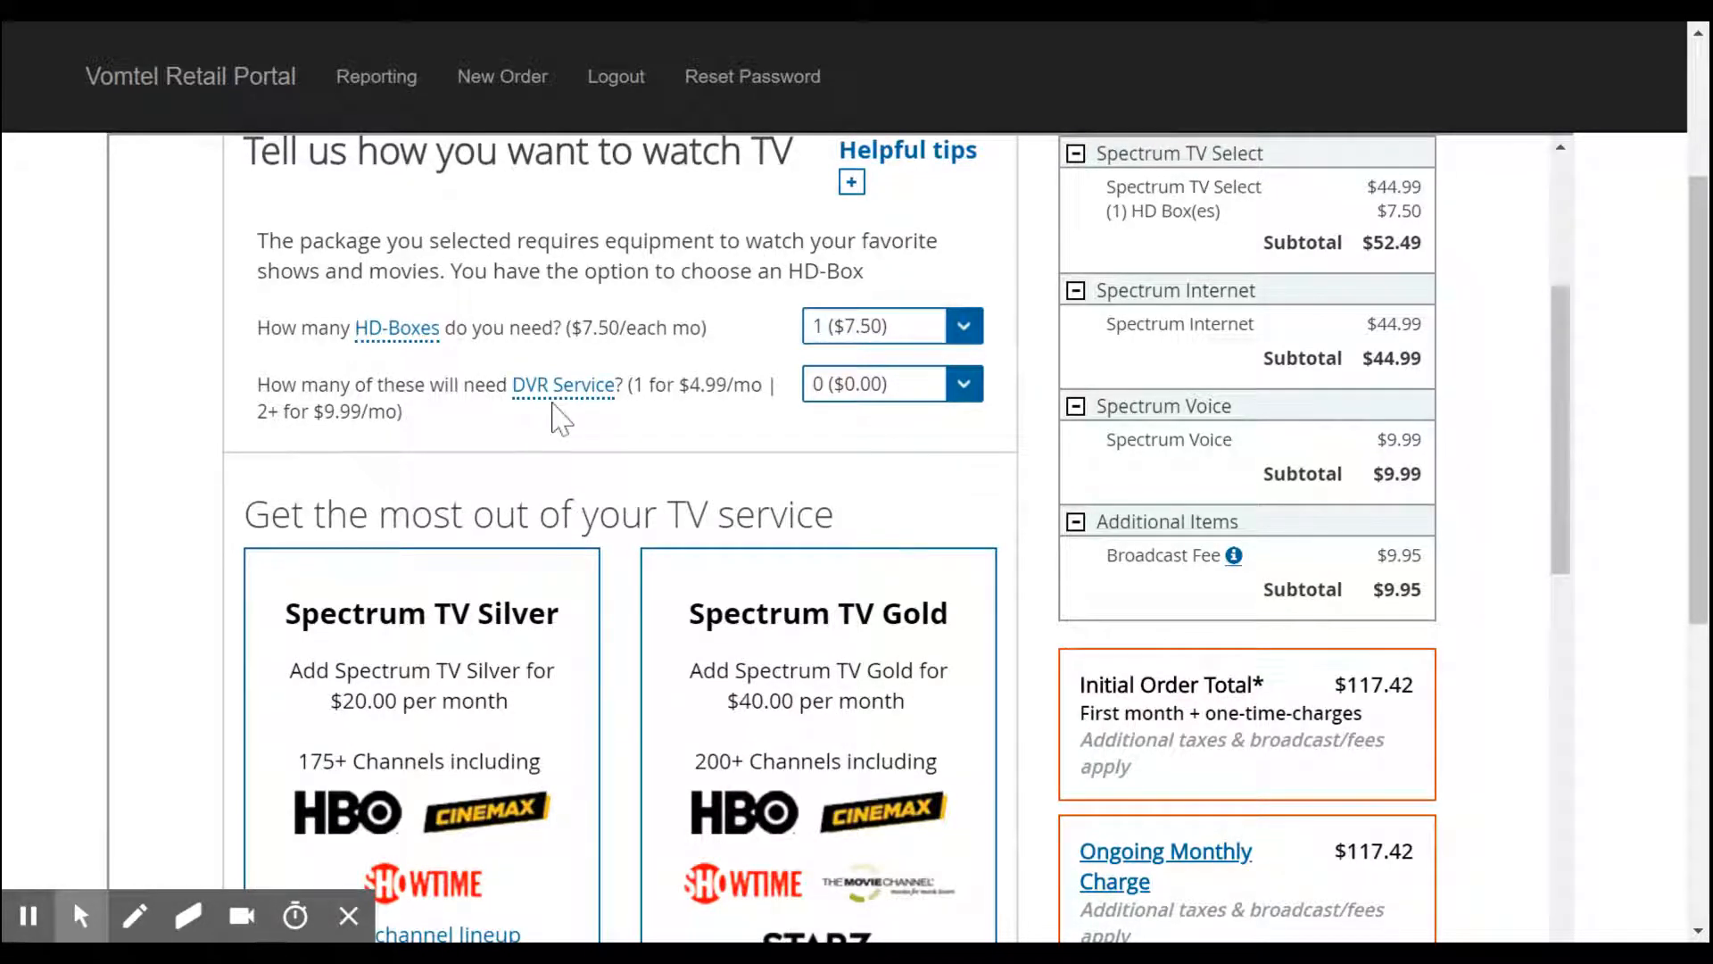
left_click(964, 394)
scroll(655, 400, "down", 1)
scroll(656, 400, "down", 3)
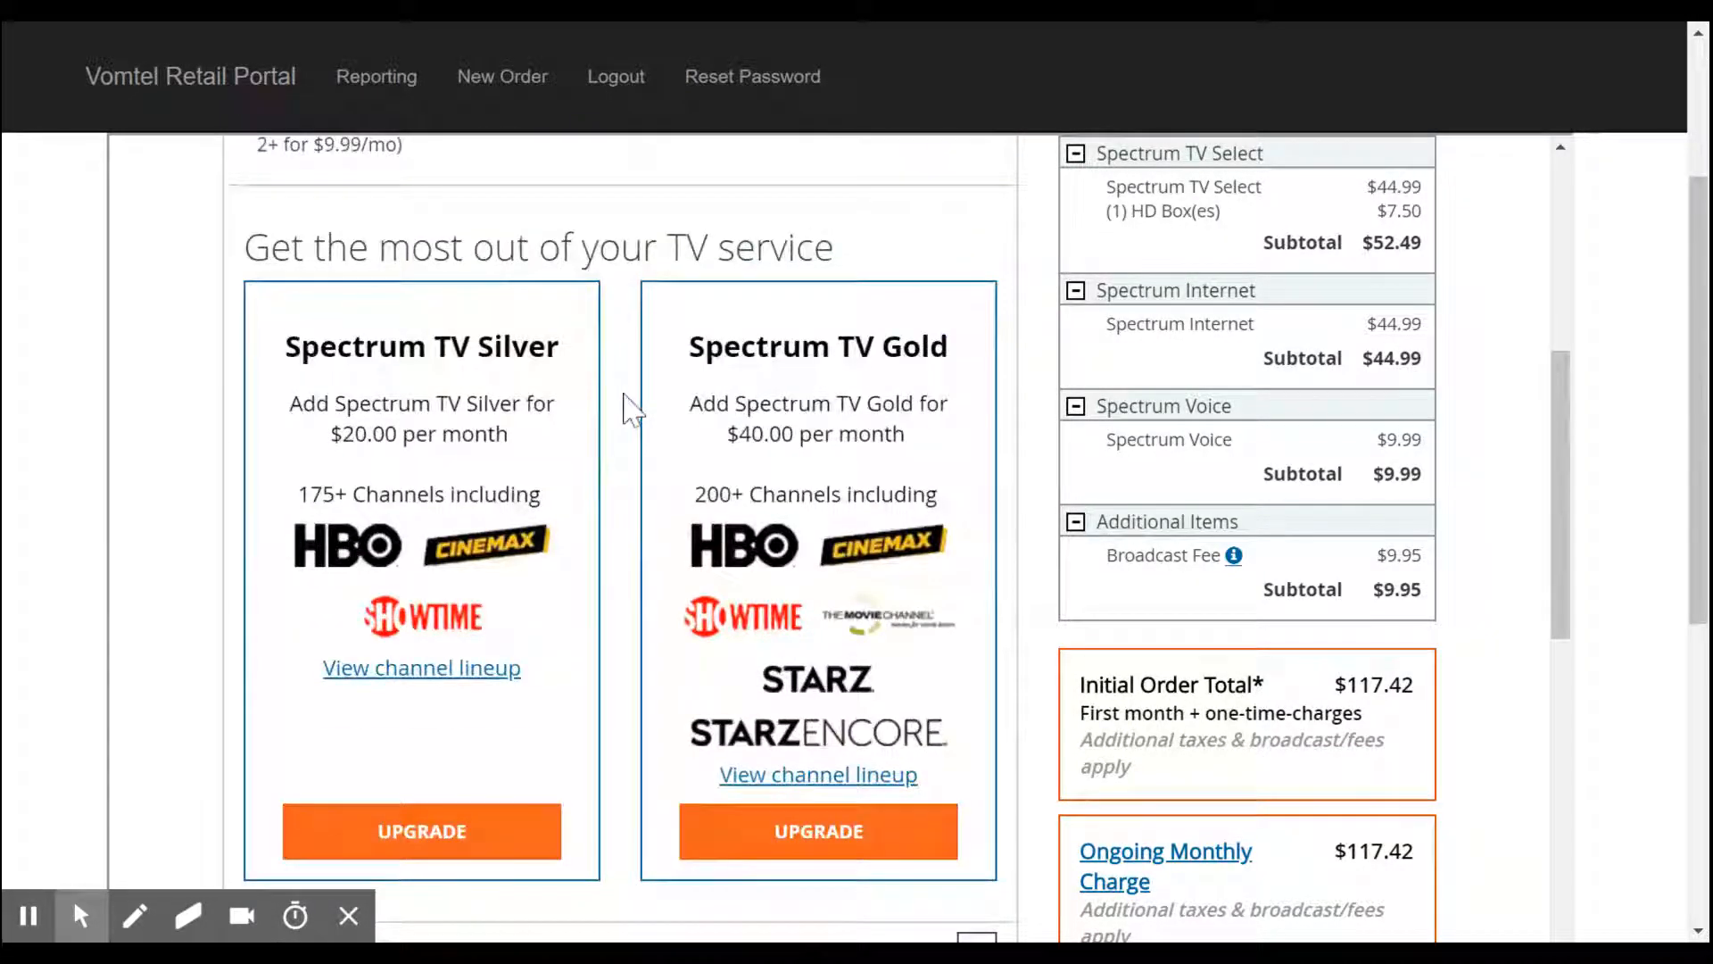
scroll(632, 410, "down", 2)
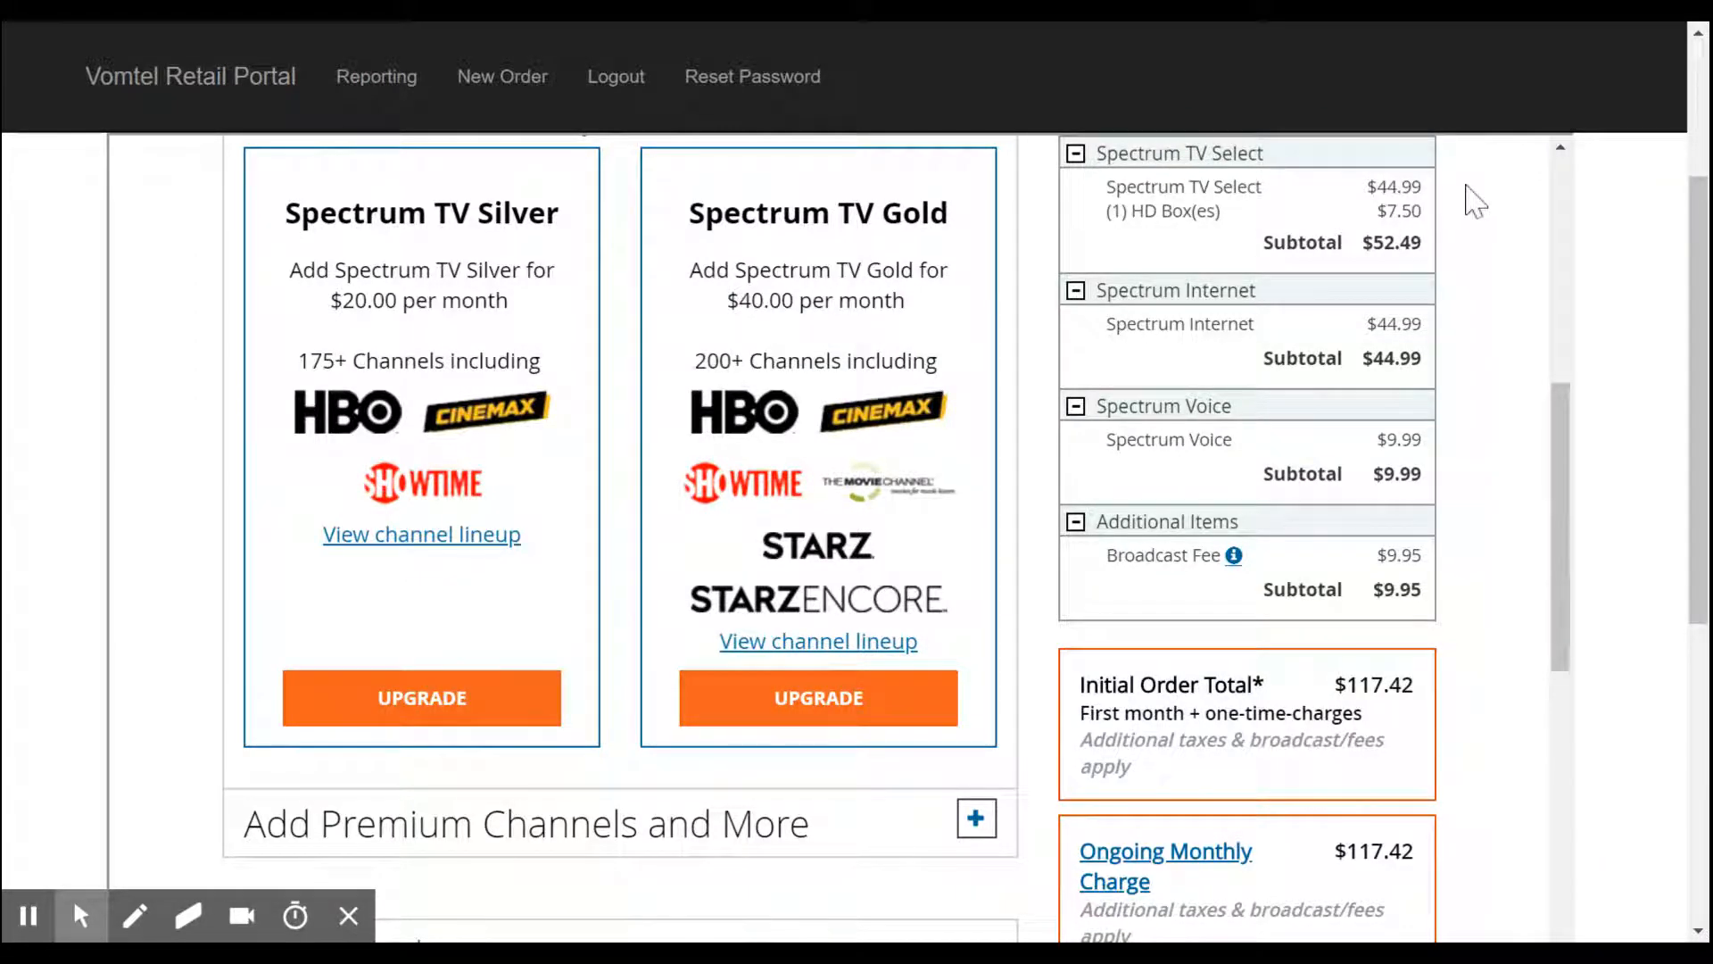
Step: Expand the Add Premium Channels and More section and add HBO for $15.00/mo to the TV package
scroll(641, 424, "down", 3)
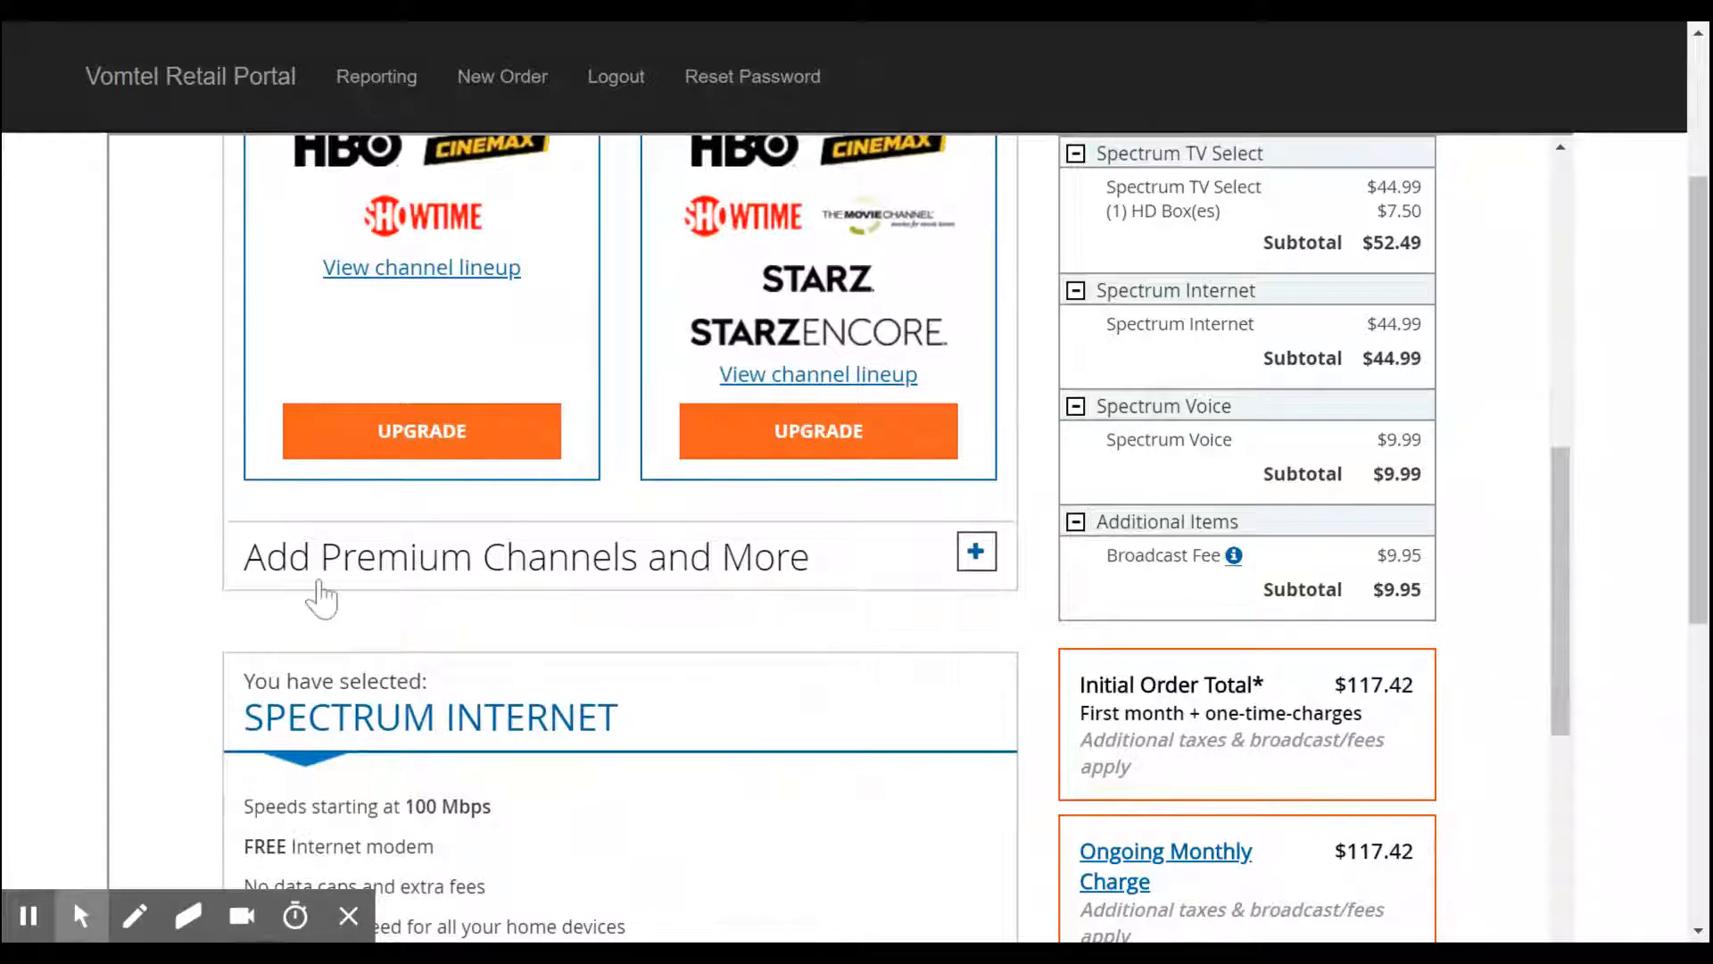
left_click(977, 560)
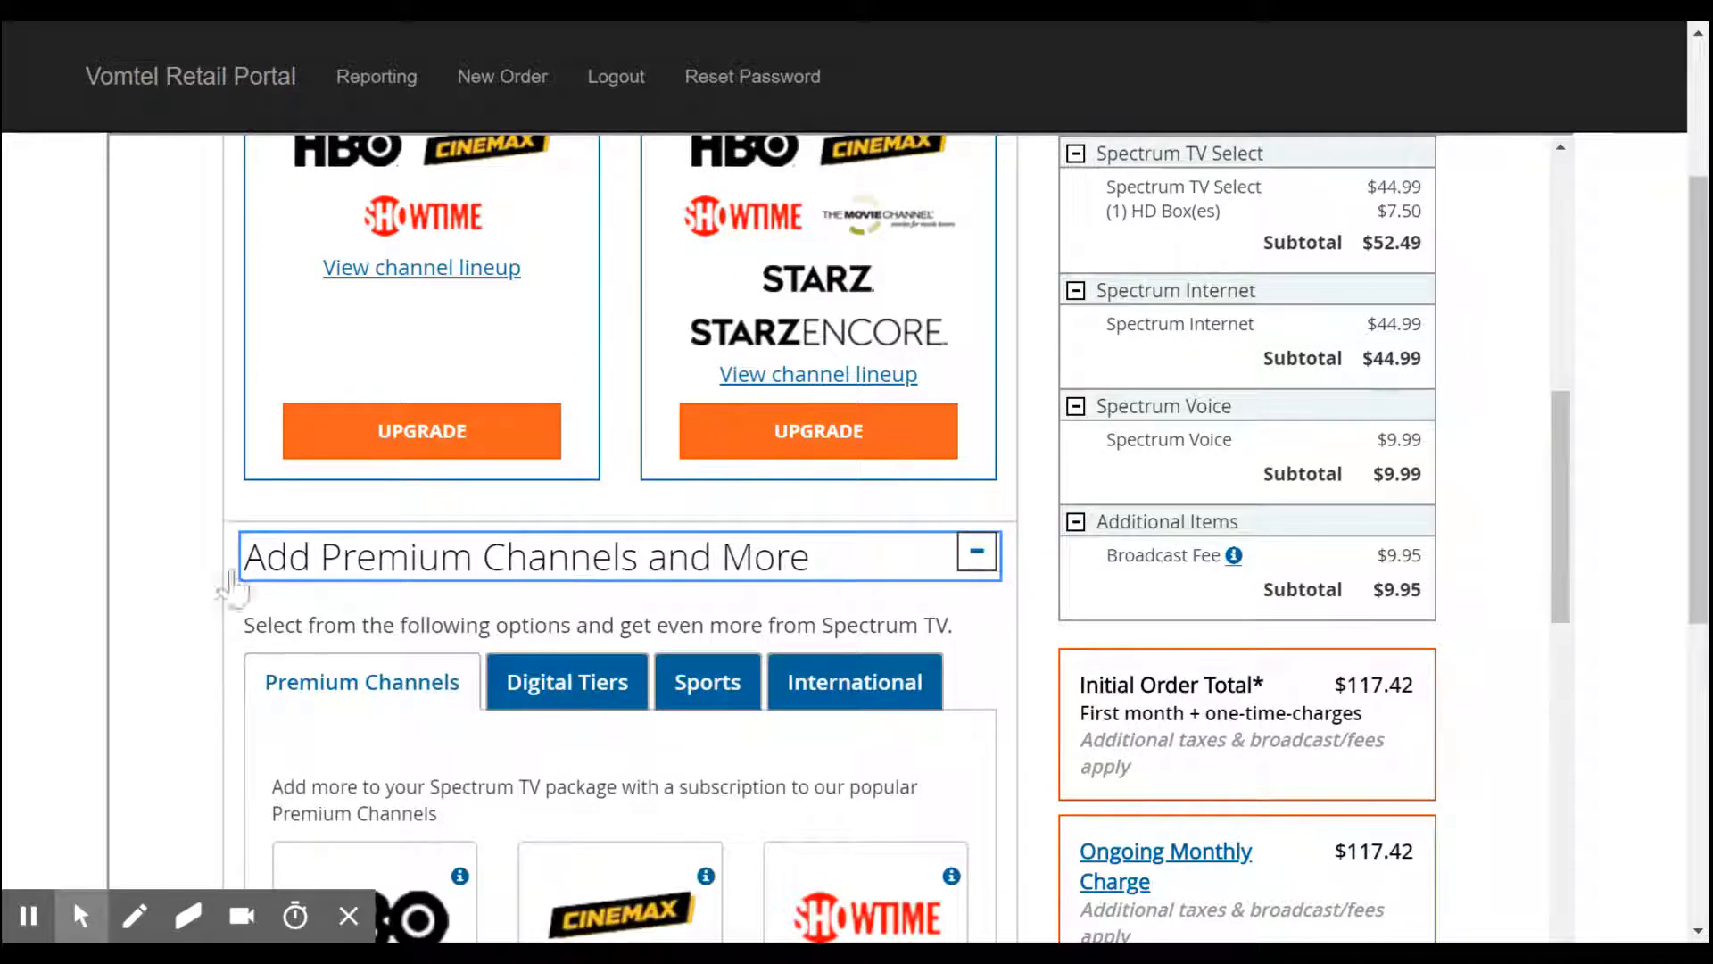
scroll(200, 591, "down", 2)
scroll(200, 592, "down", 2)
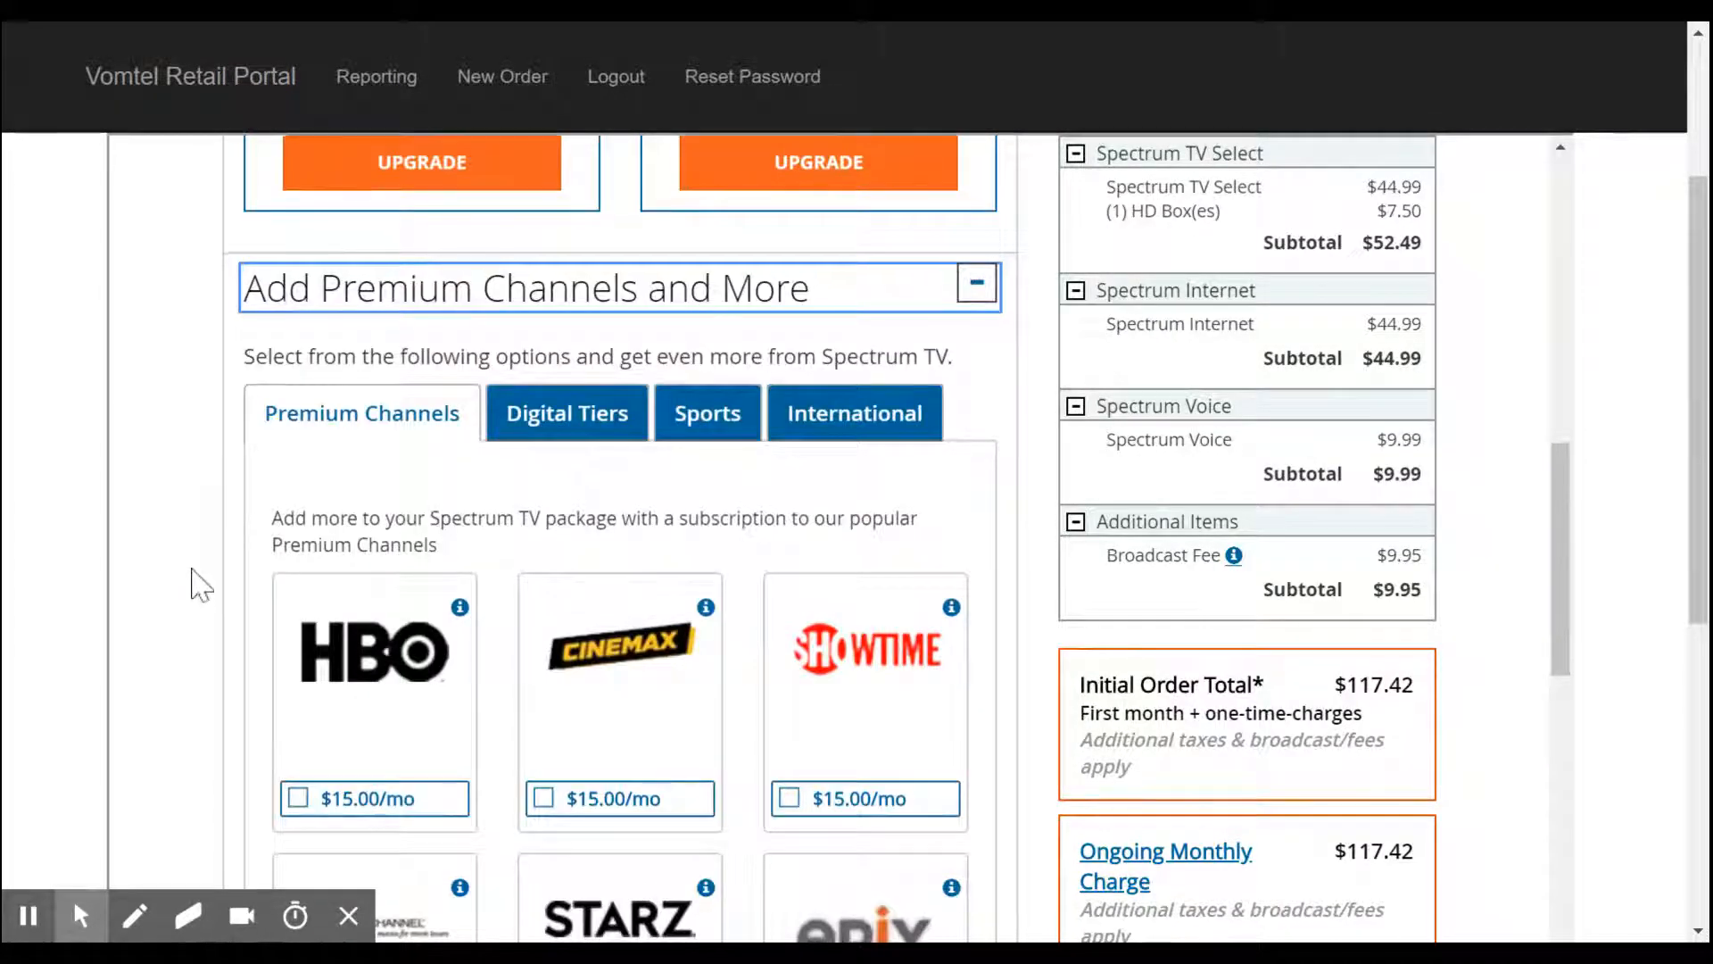
scroll(194, 584, "down", 2)
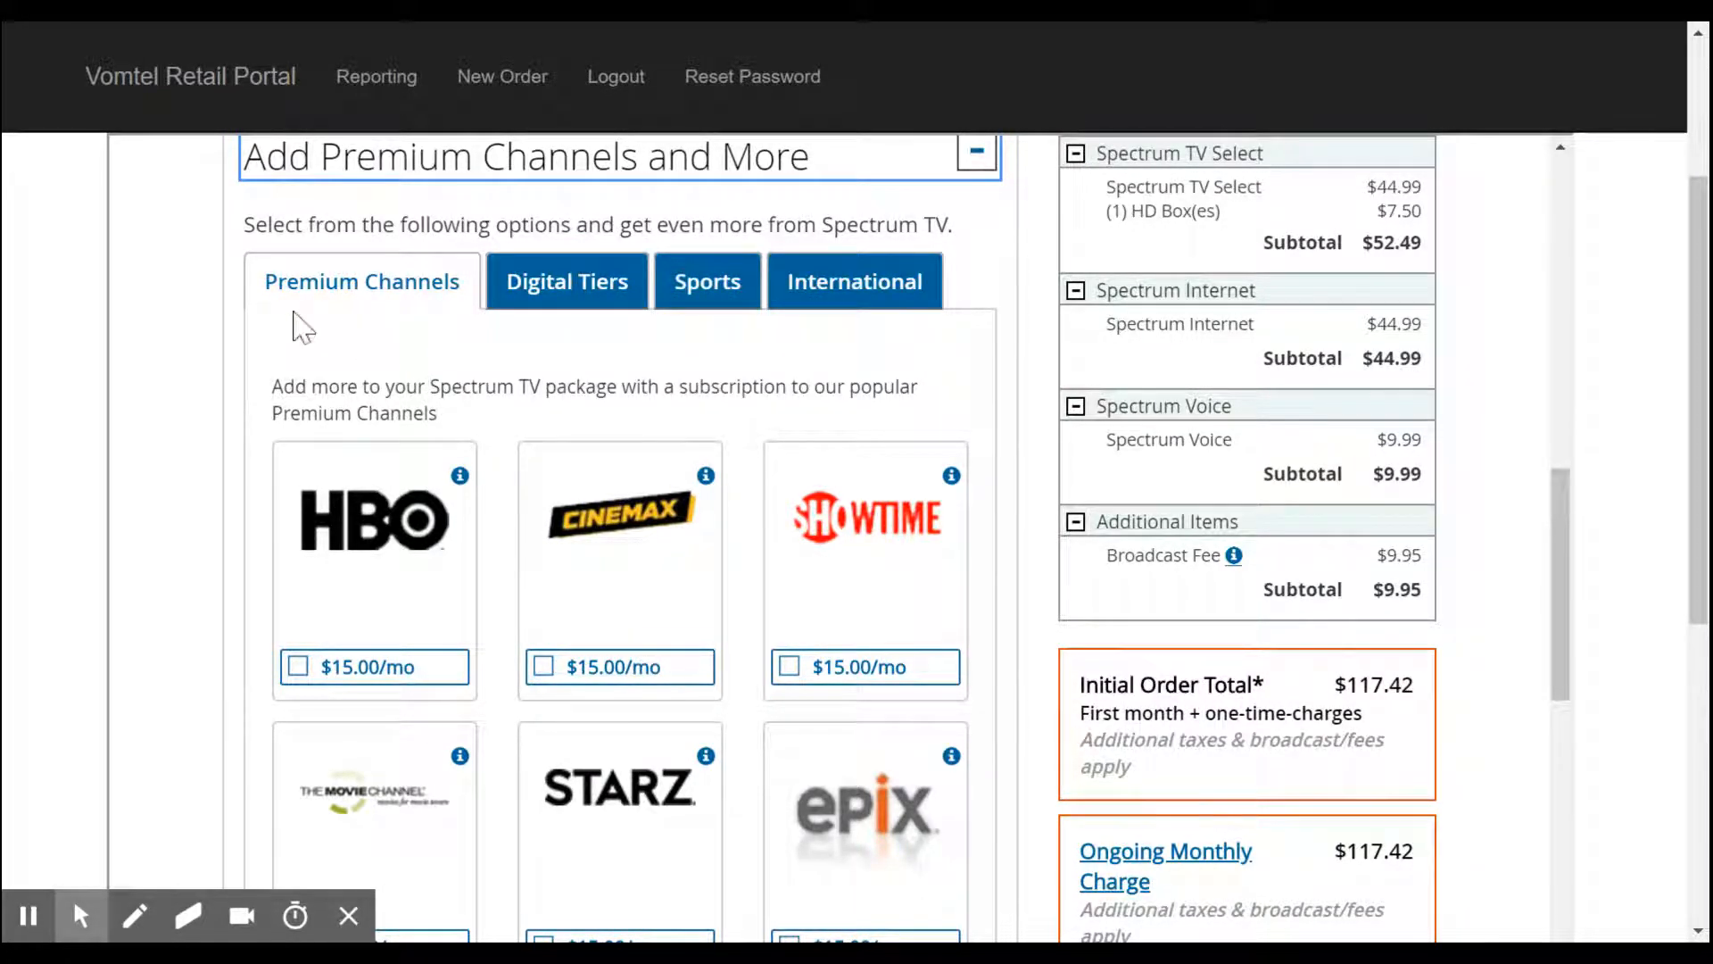
scroll(232, 342, "down", 2)
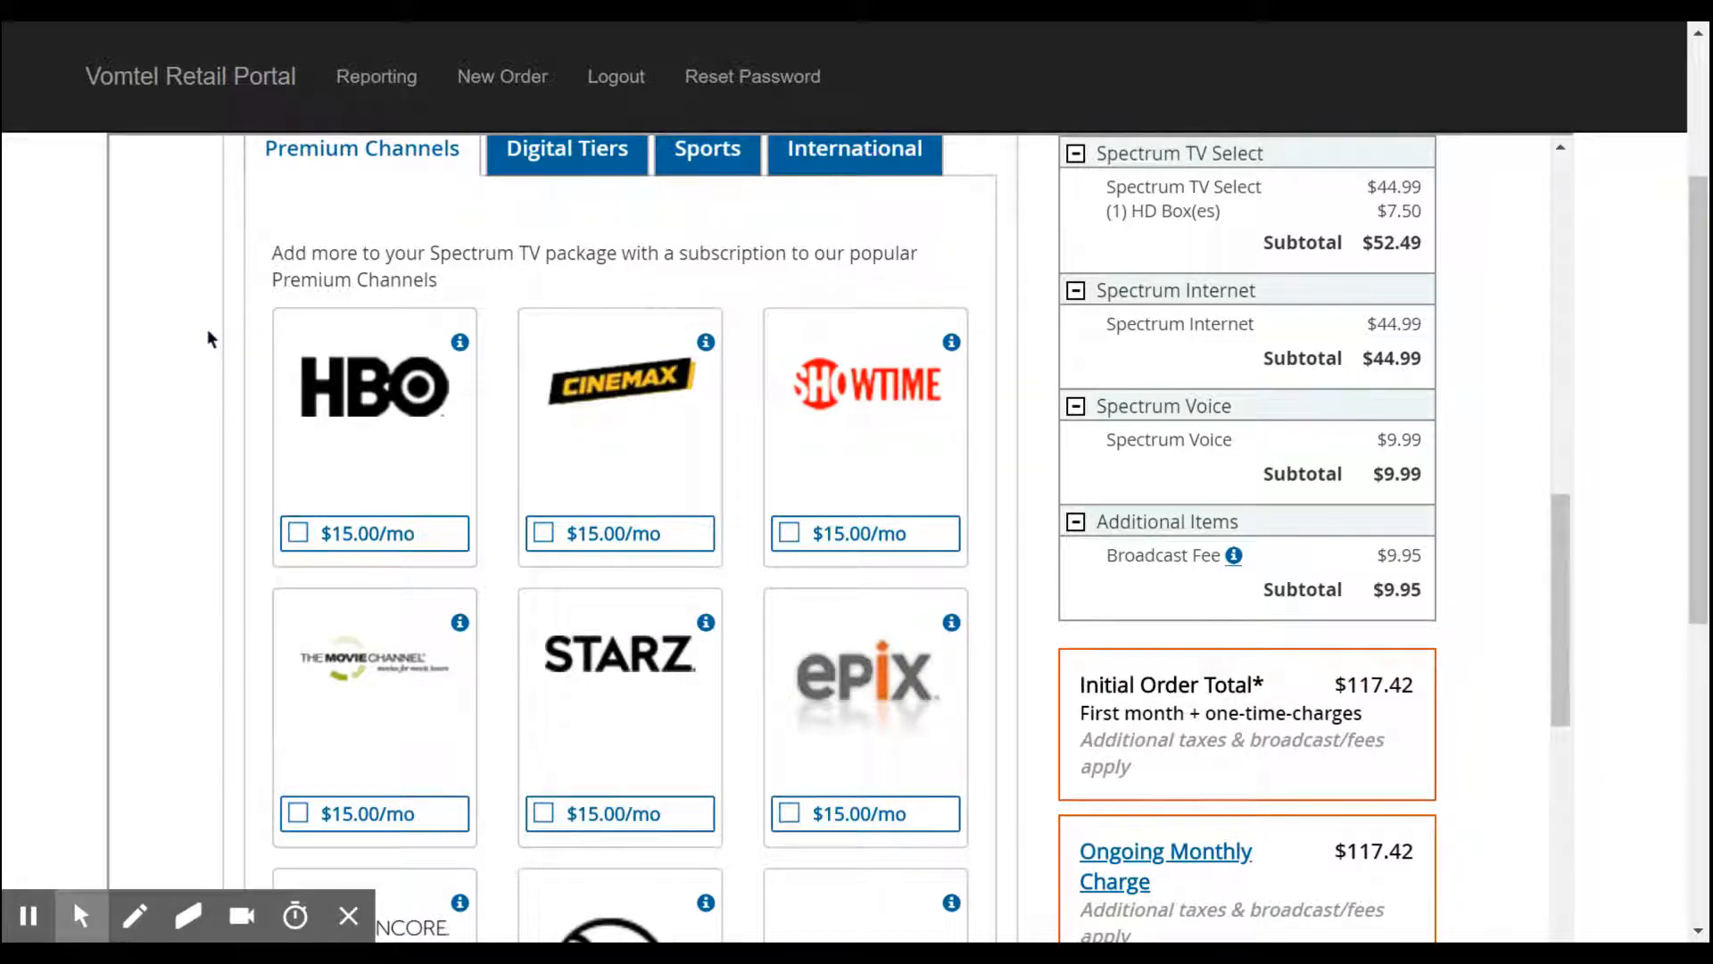
left_click(304, 536)
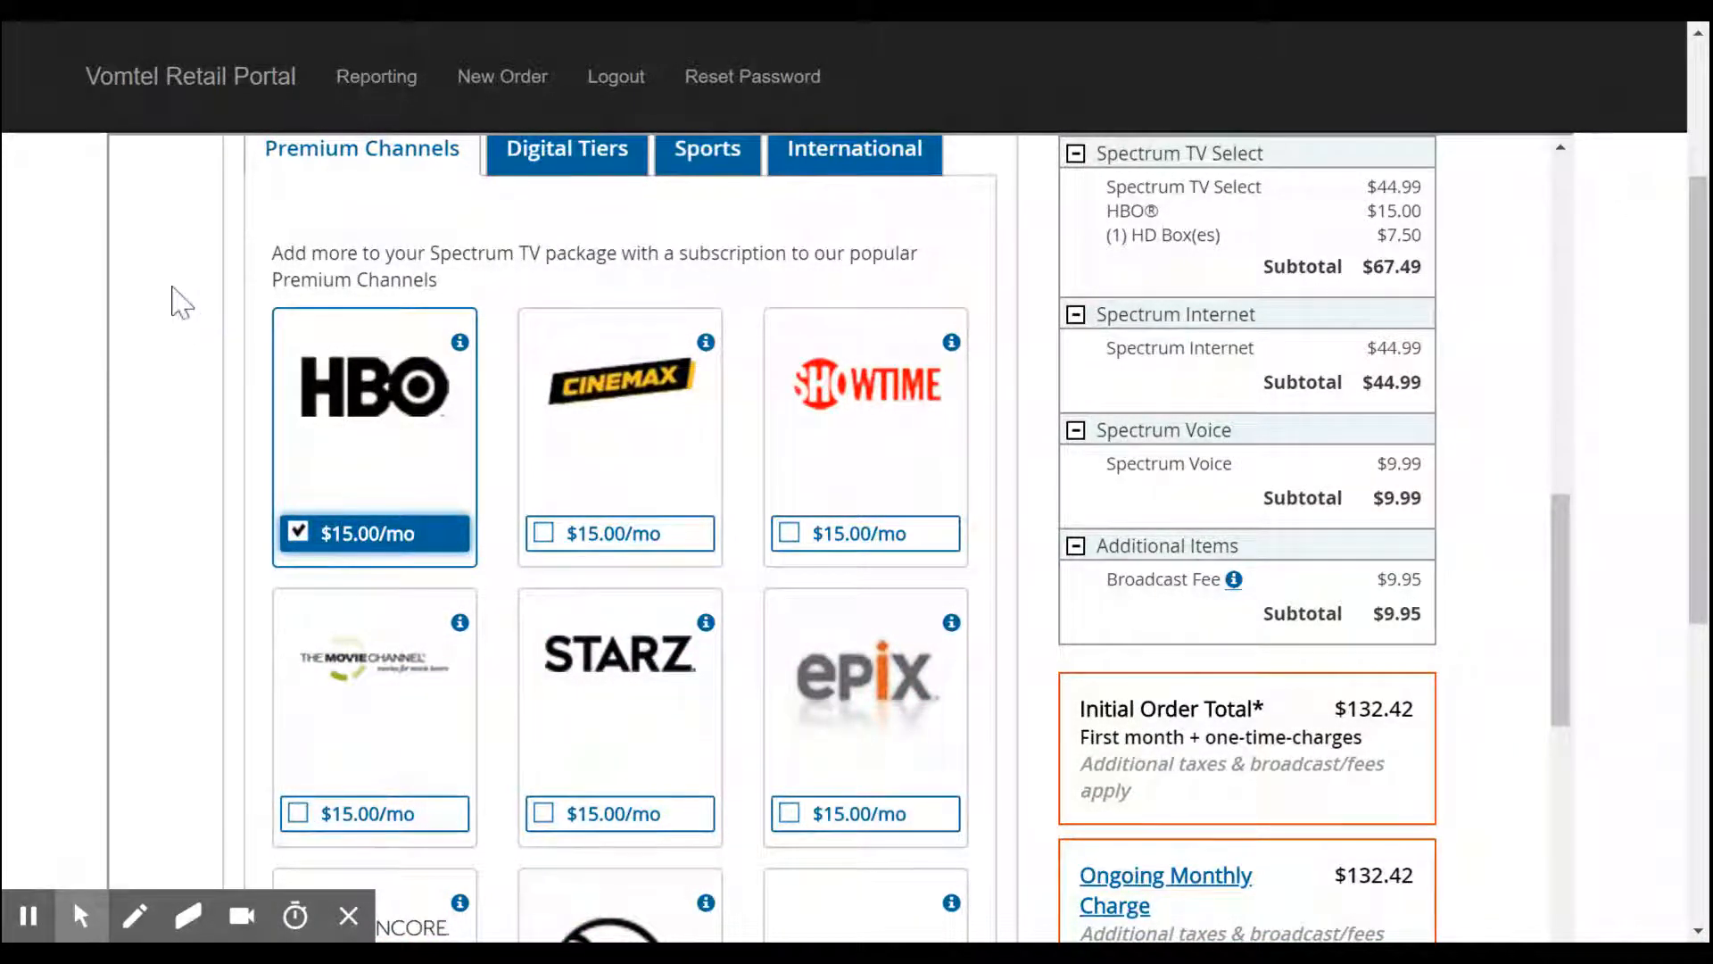
Step: Look through the Digital Tiers, Sports and International channel add-ons available for the TV package
left_click(568, 161)
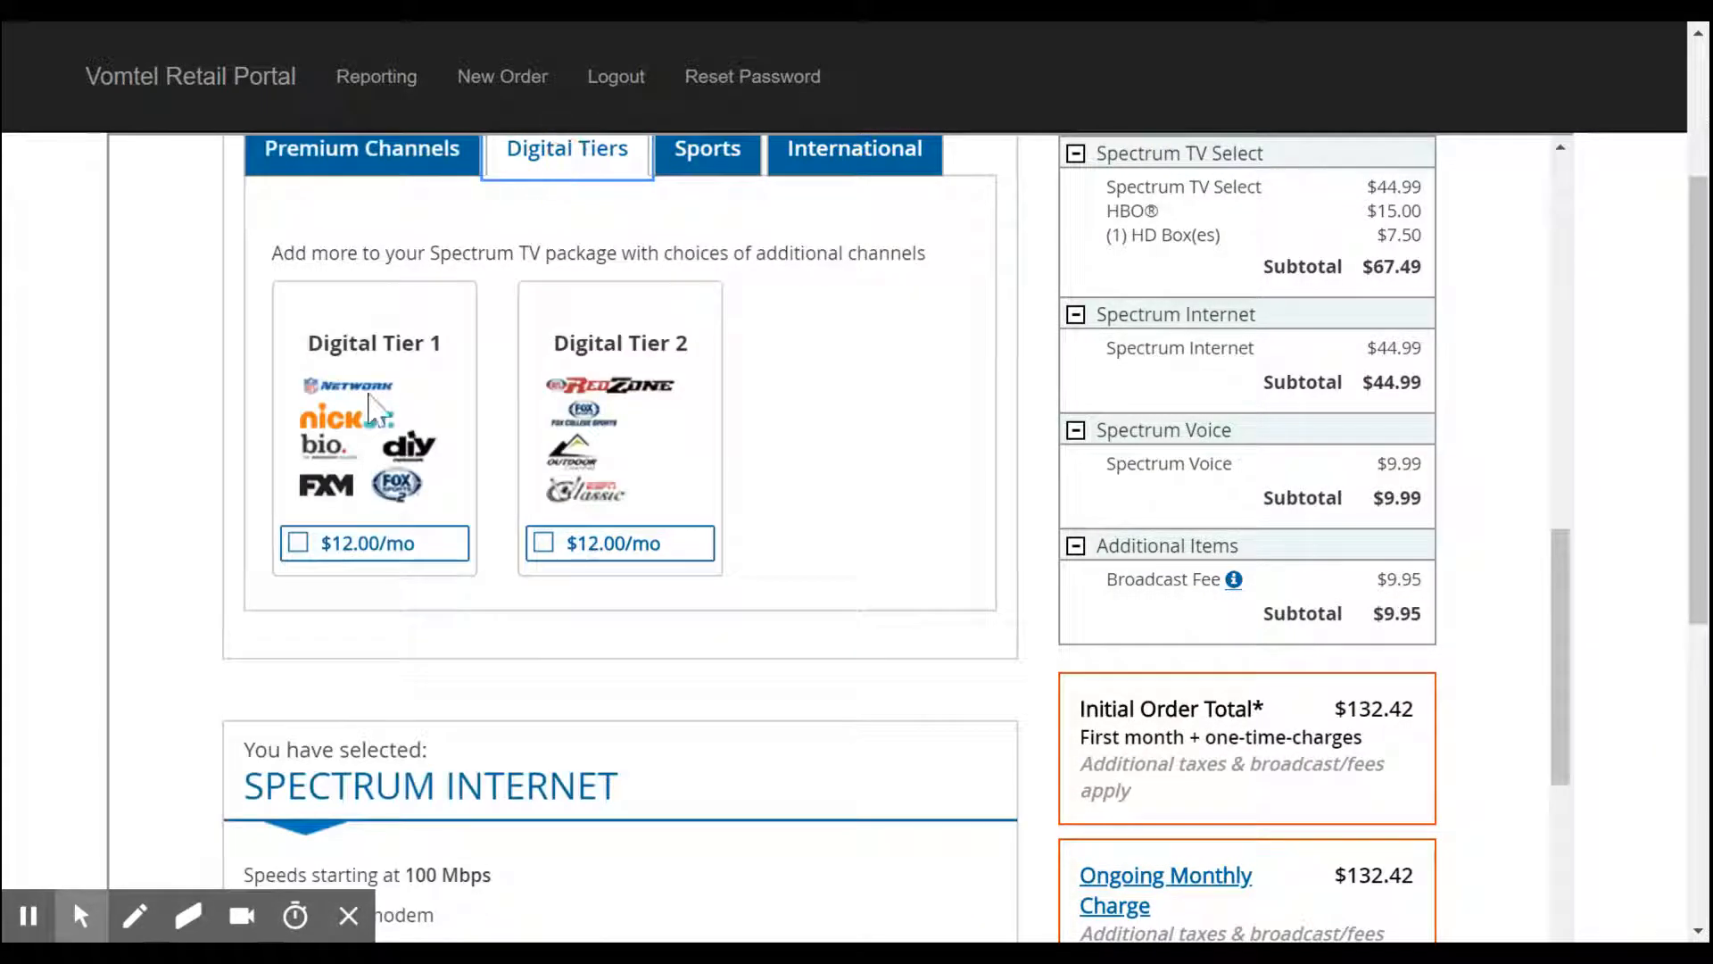
left_click(720, 170)
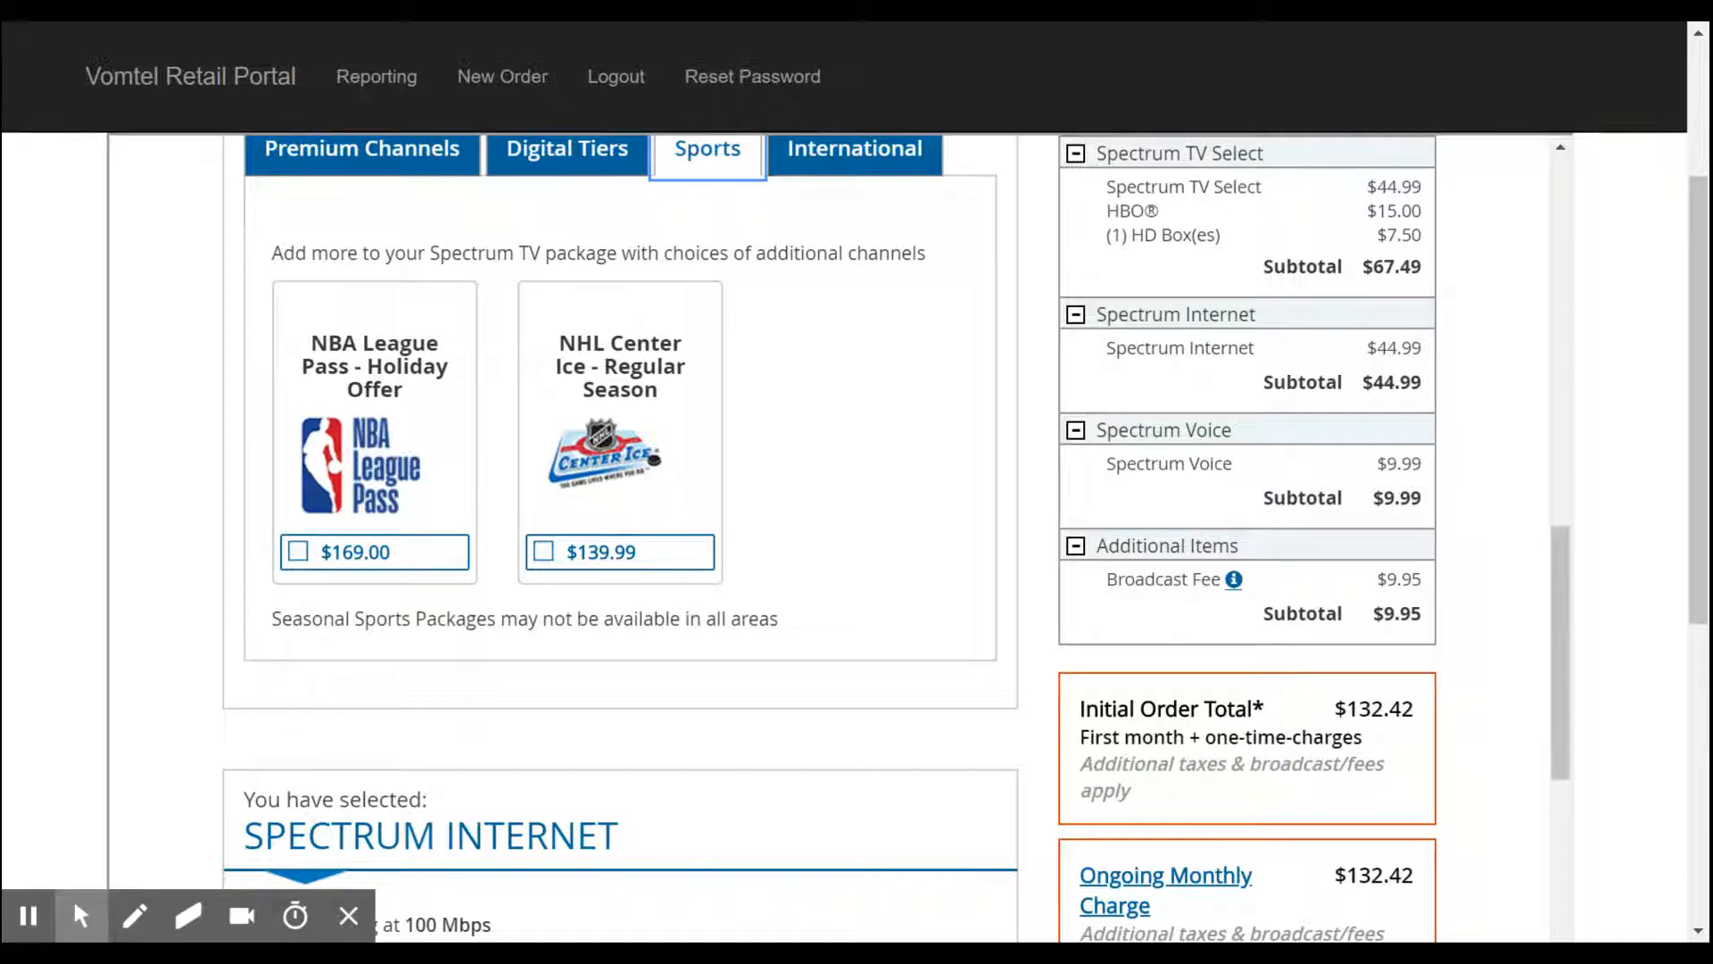
scroll(855, 253, "up", 2)
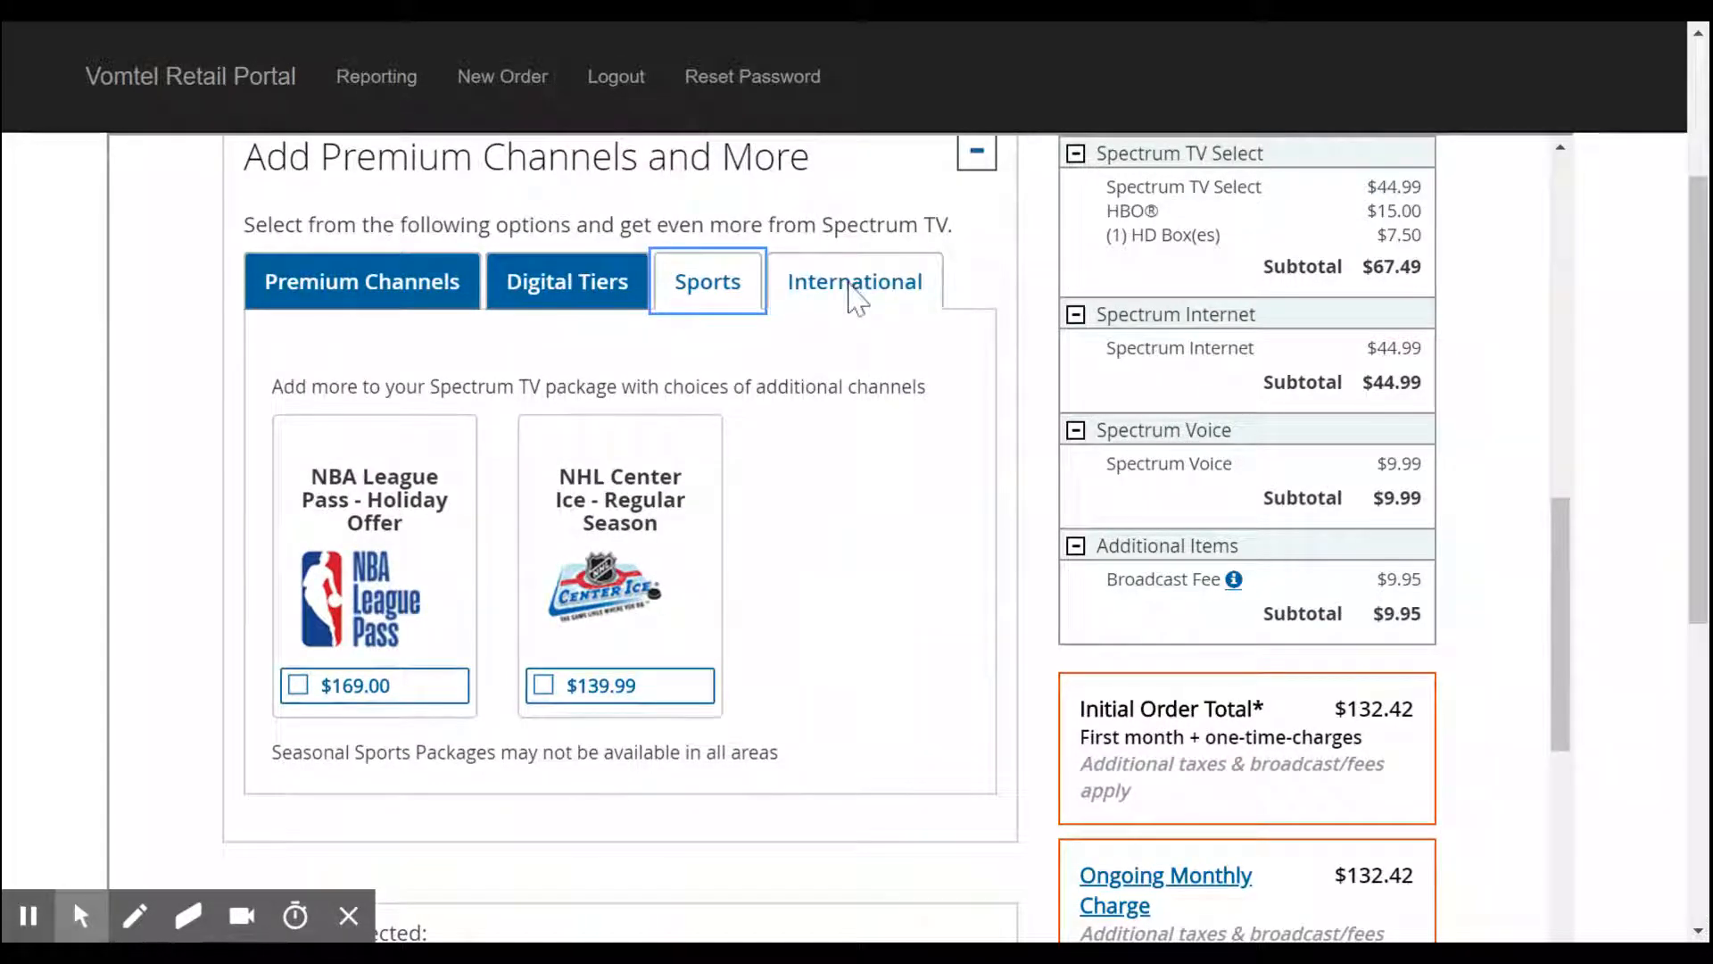
left_click(852, 287)
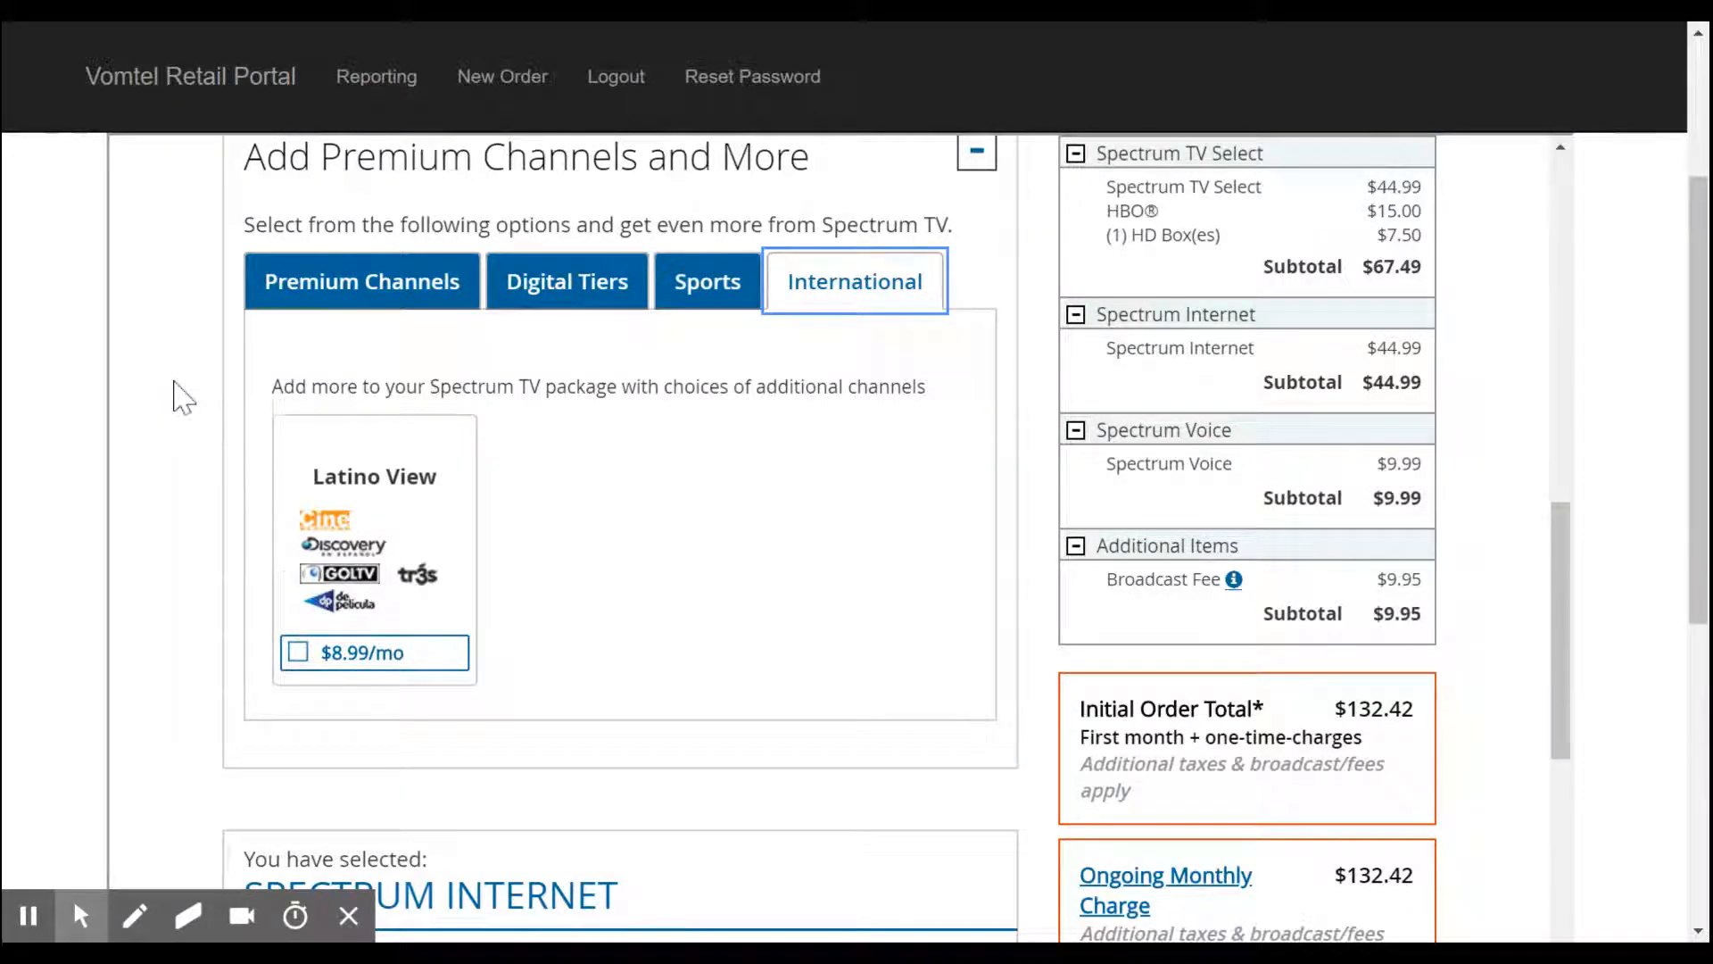
Step: Add Home WiFi for $5.00 to the Spectrum Internet service, keeping the included Spectrum Internet Modem
scroll(179, 415, "down", 5)
scroll(187, 420, "down", 1)
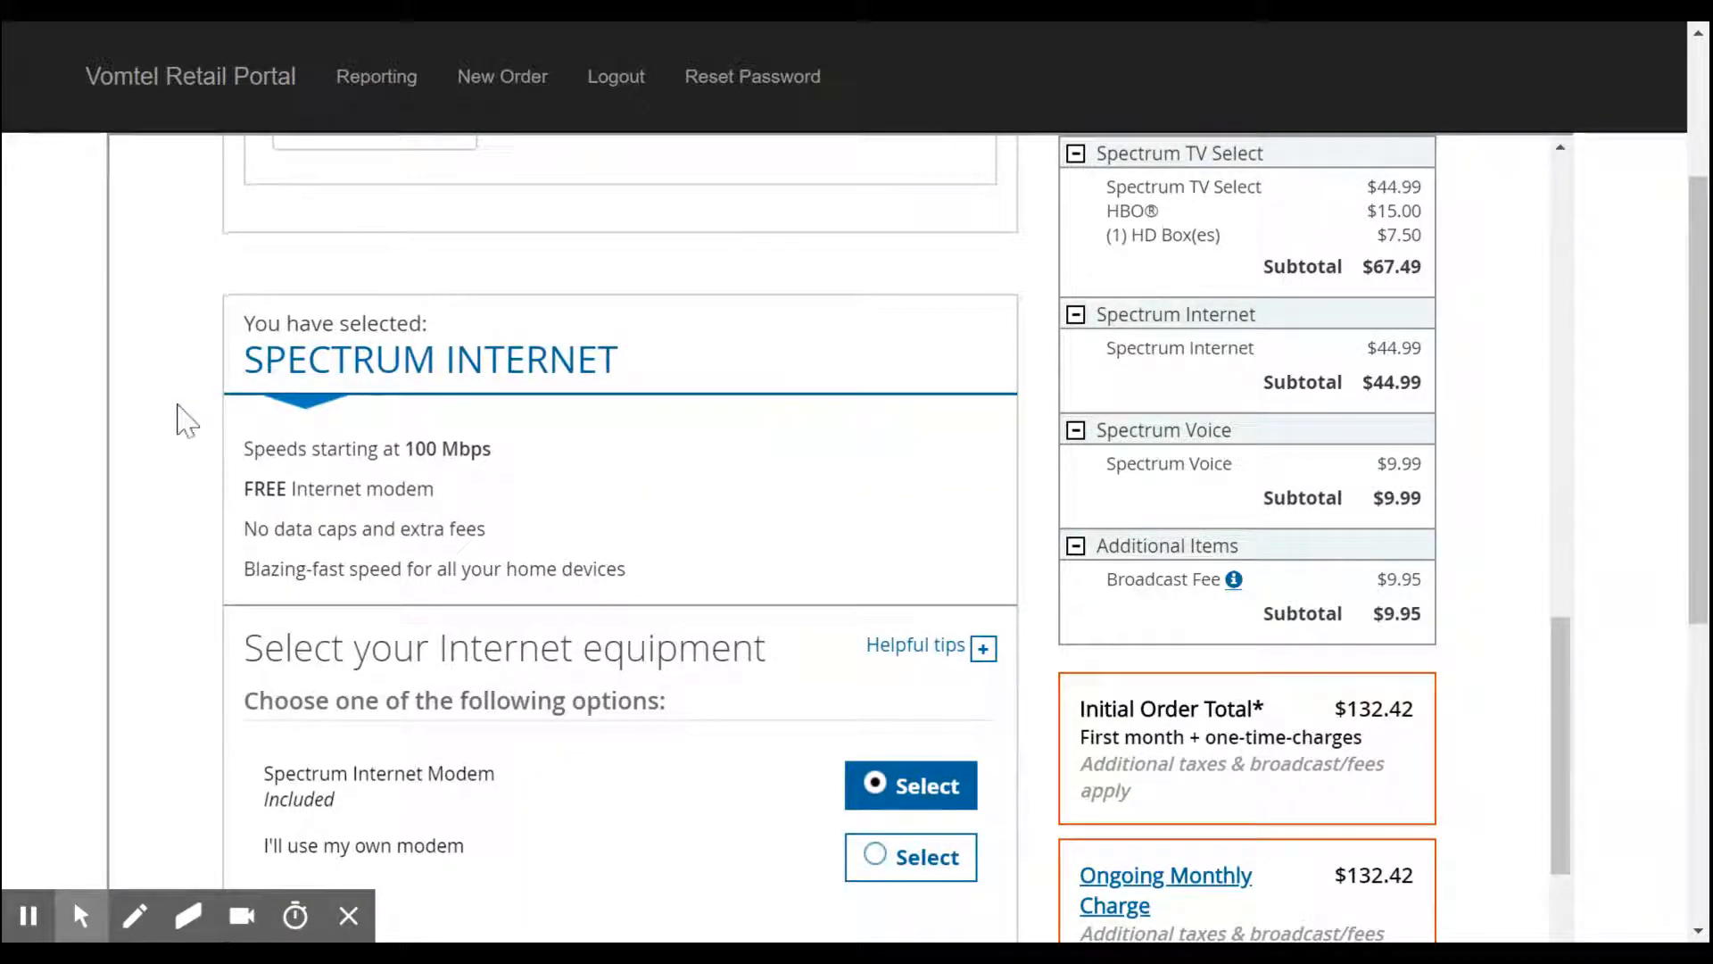
scroll(179, 413, "down", 1)
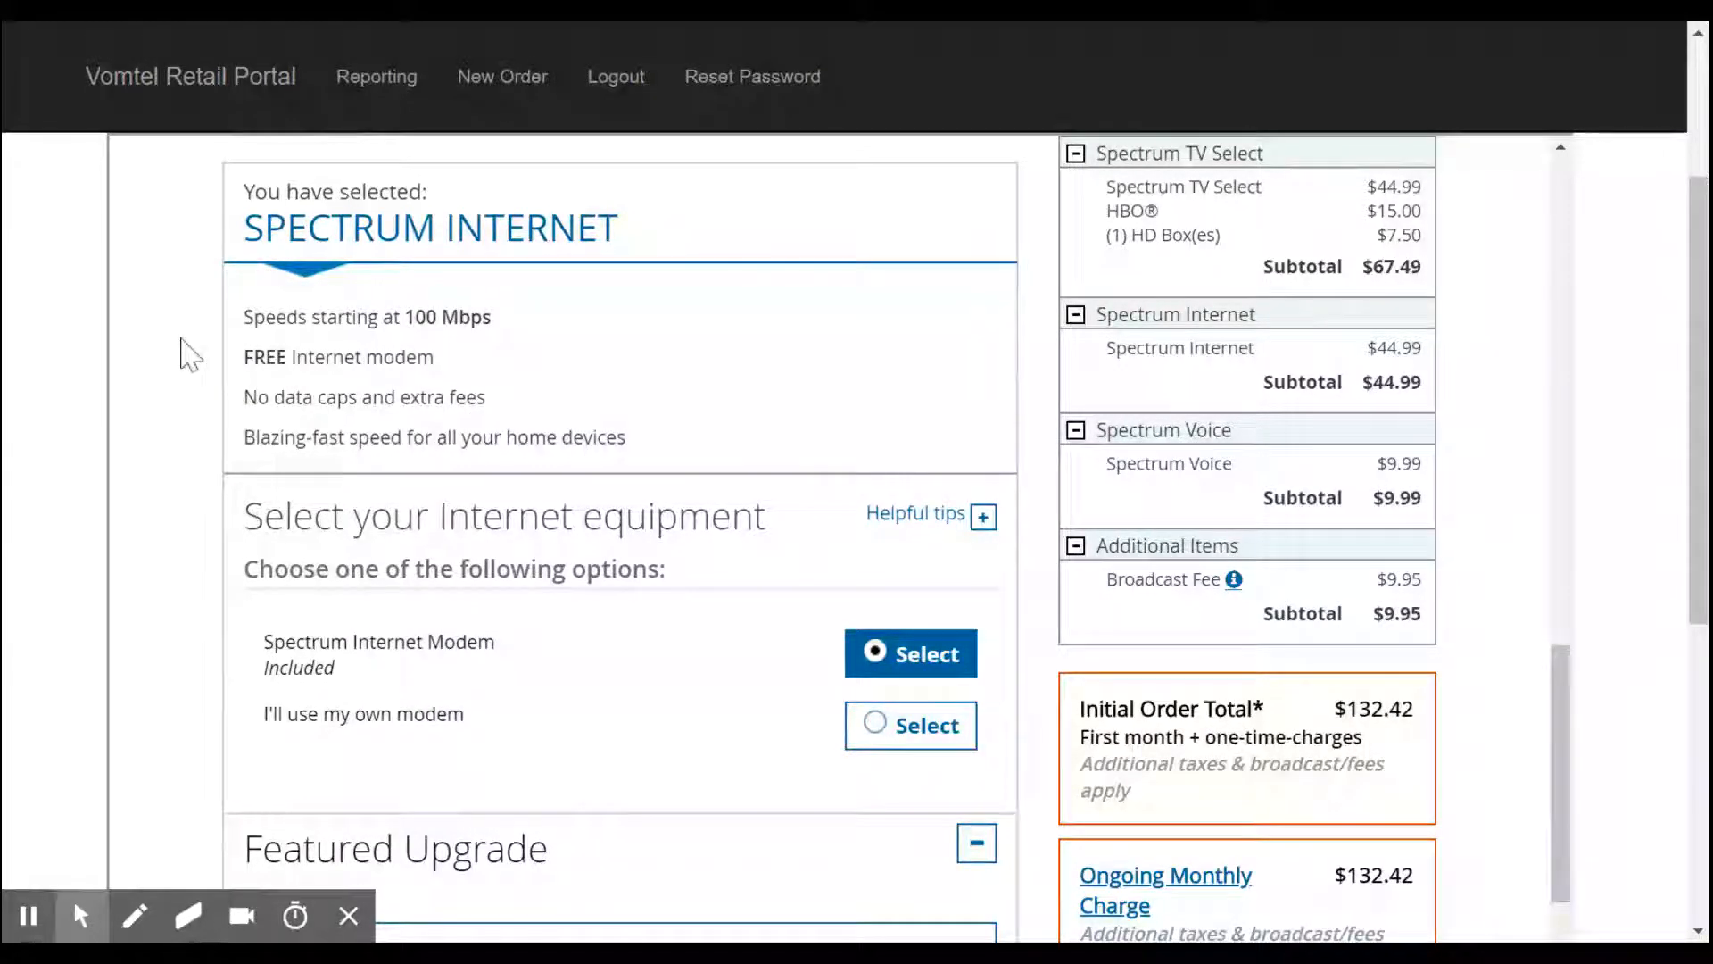
scroll(184, 356, "down", 1)
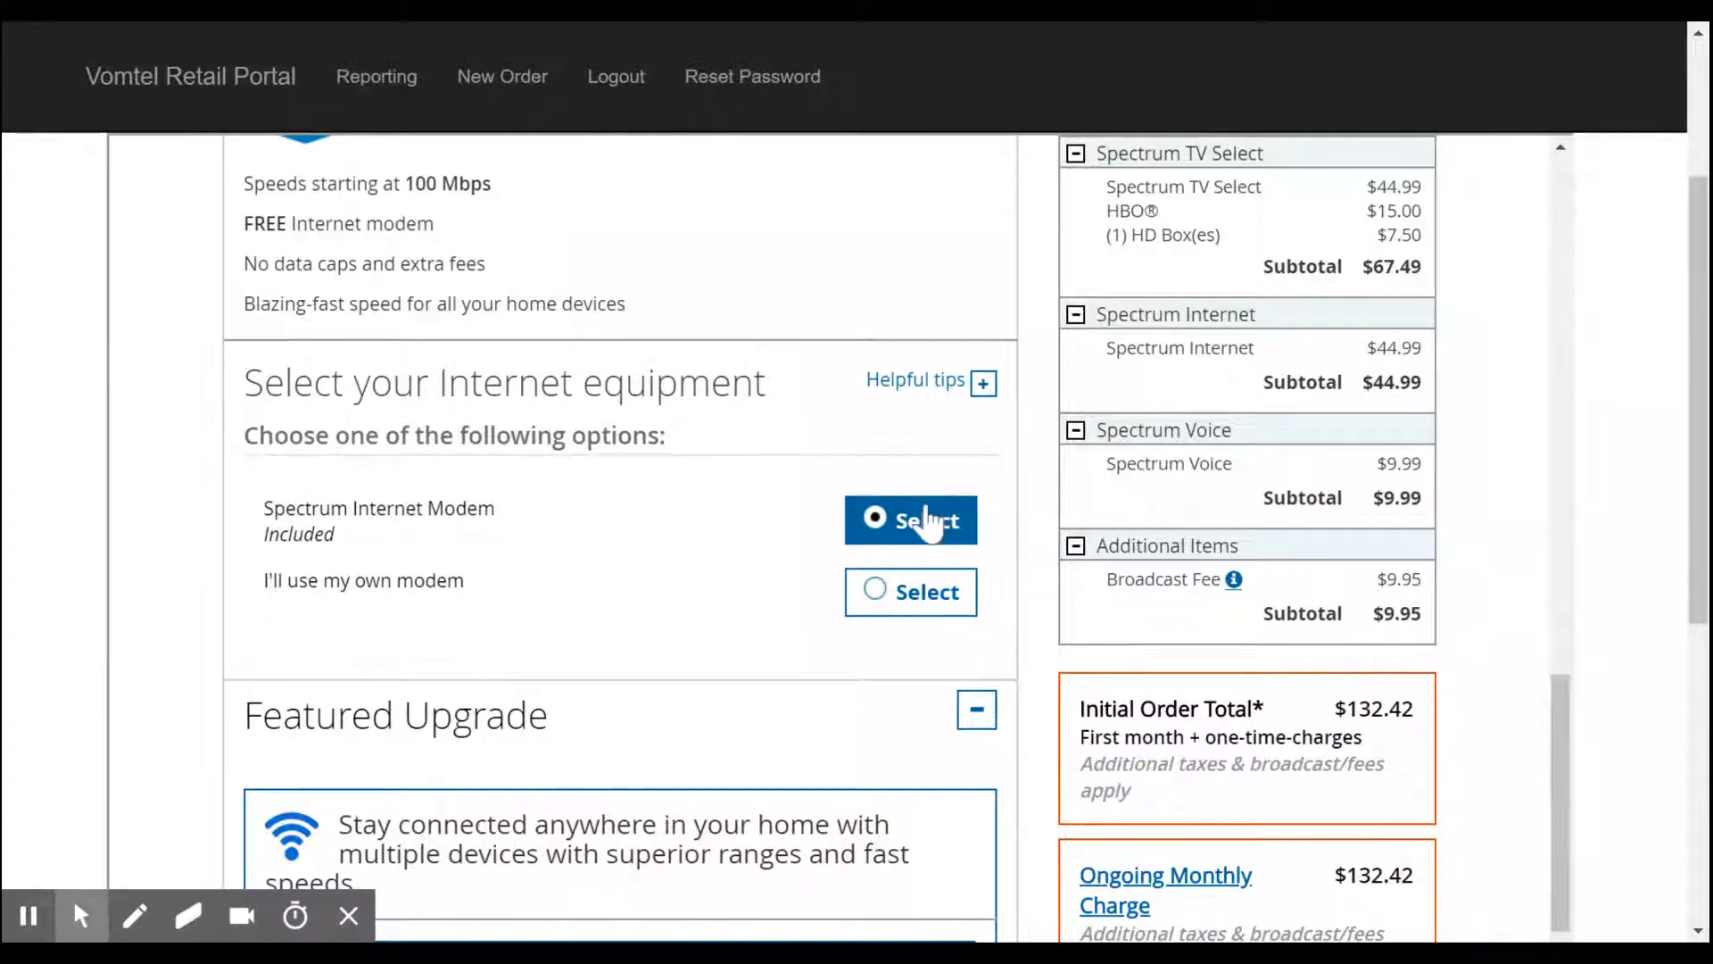
scroll(207, 438, "down", 2)
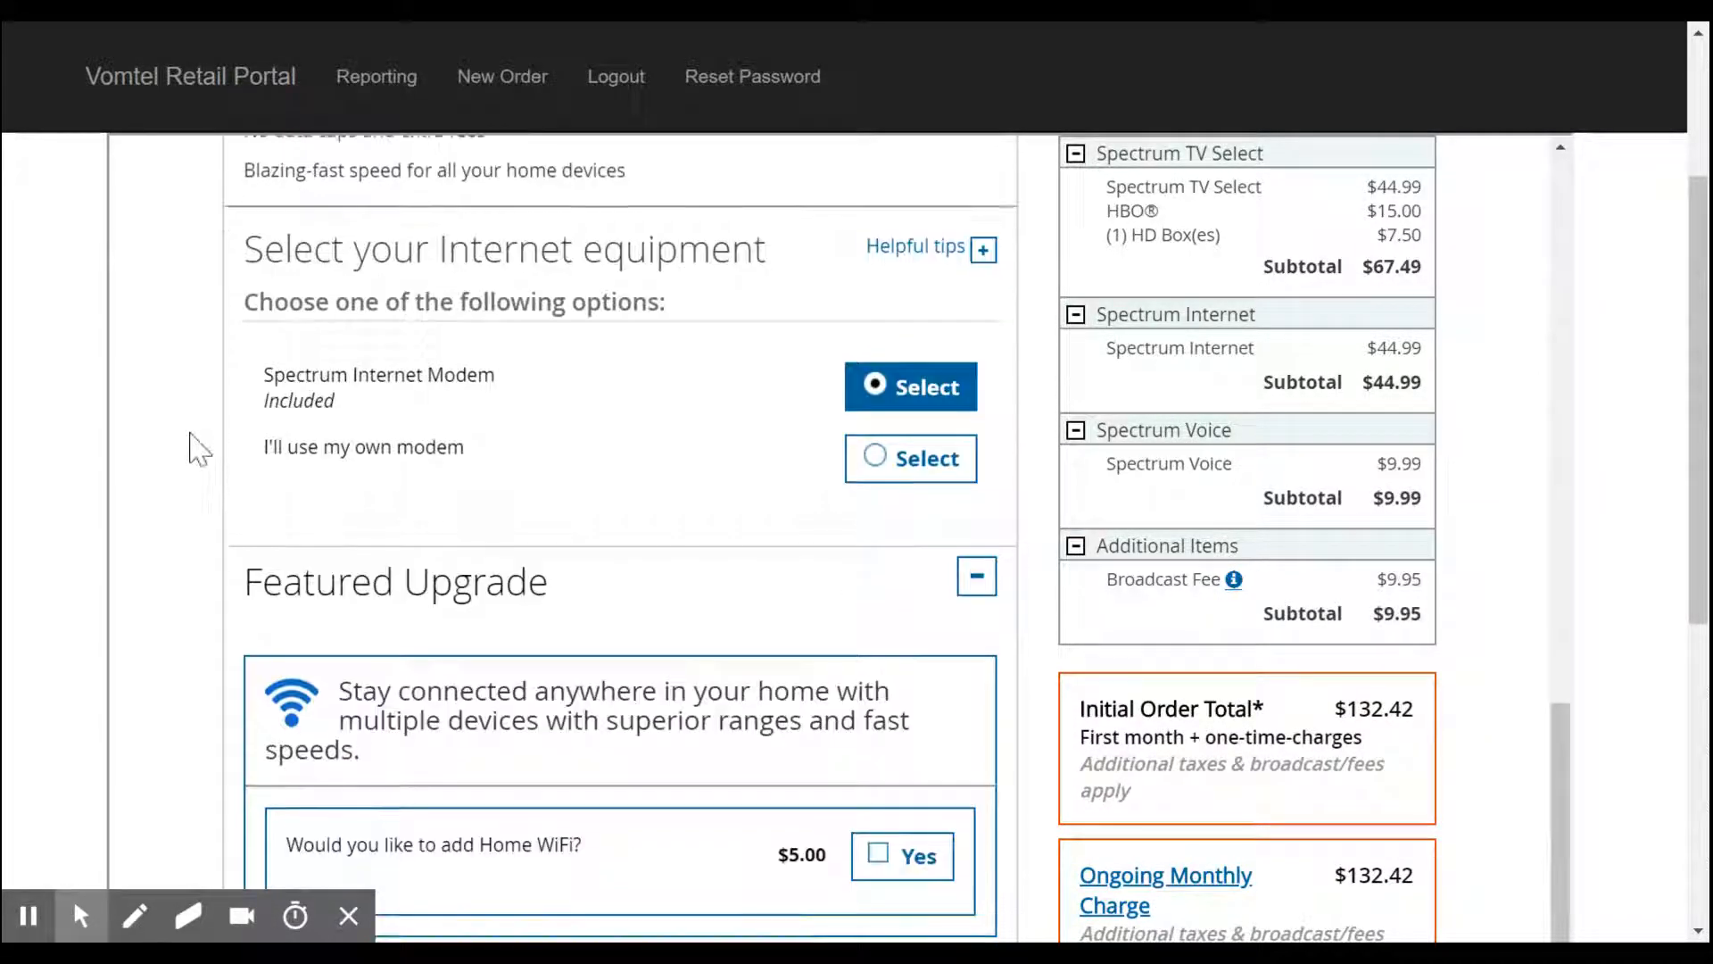
scroll(185, 444, "down", 1)
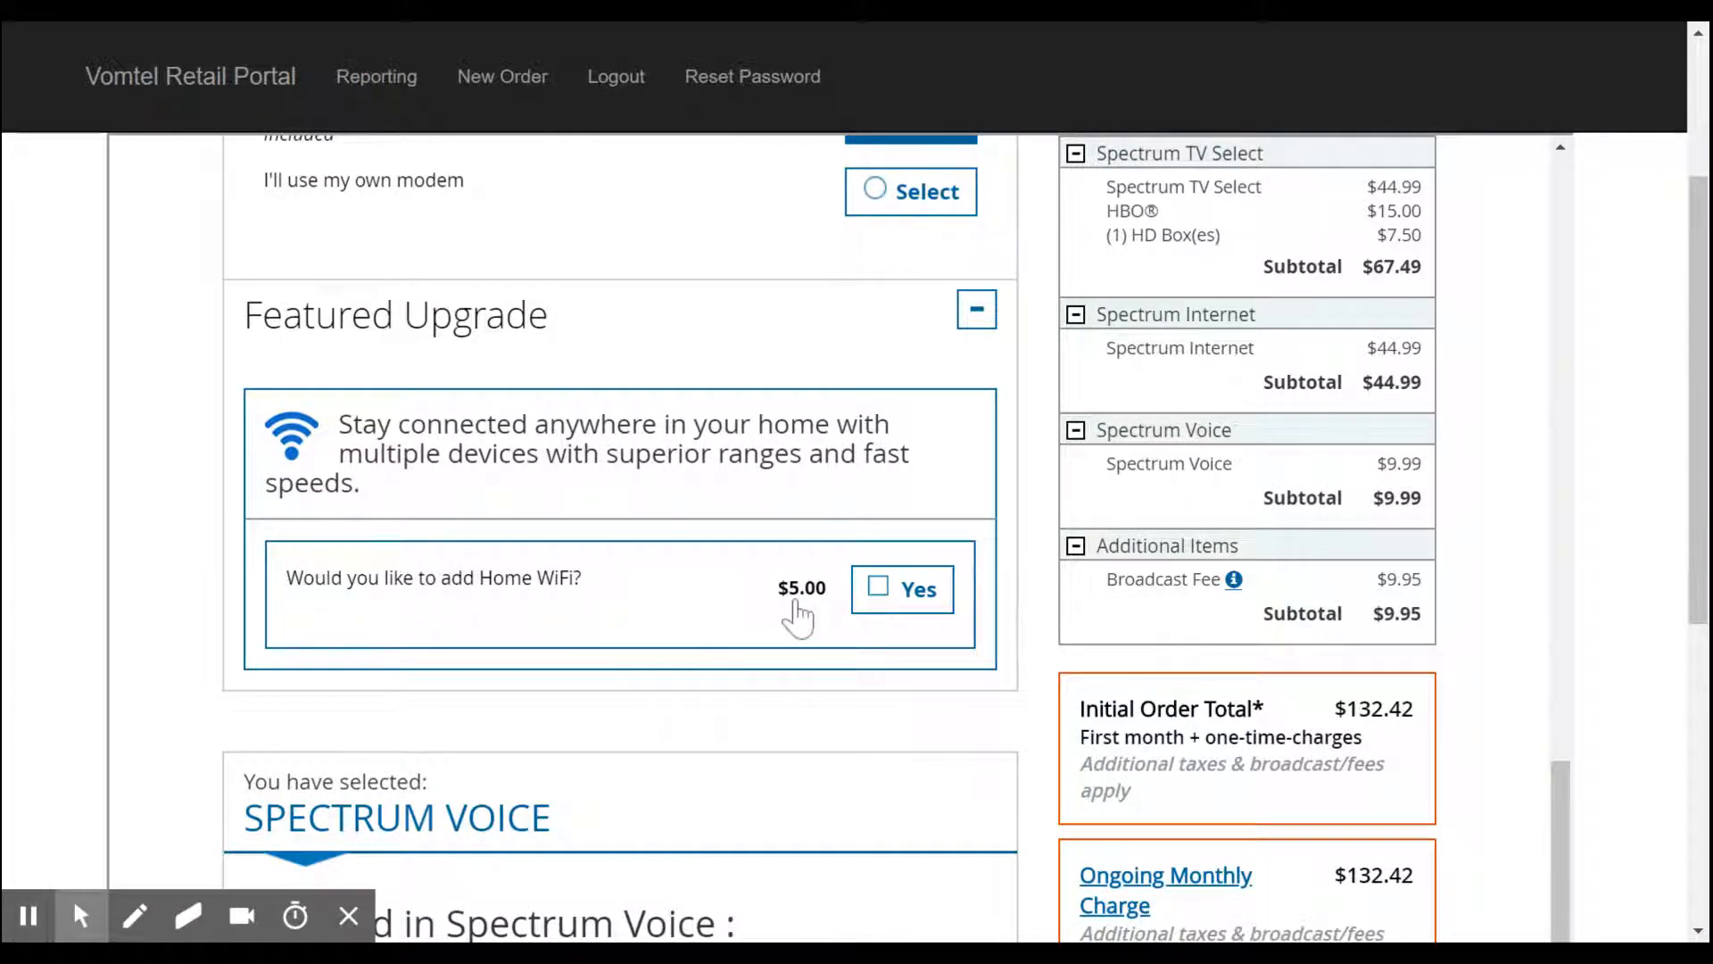
left_click(878, 591)
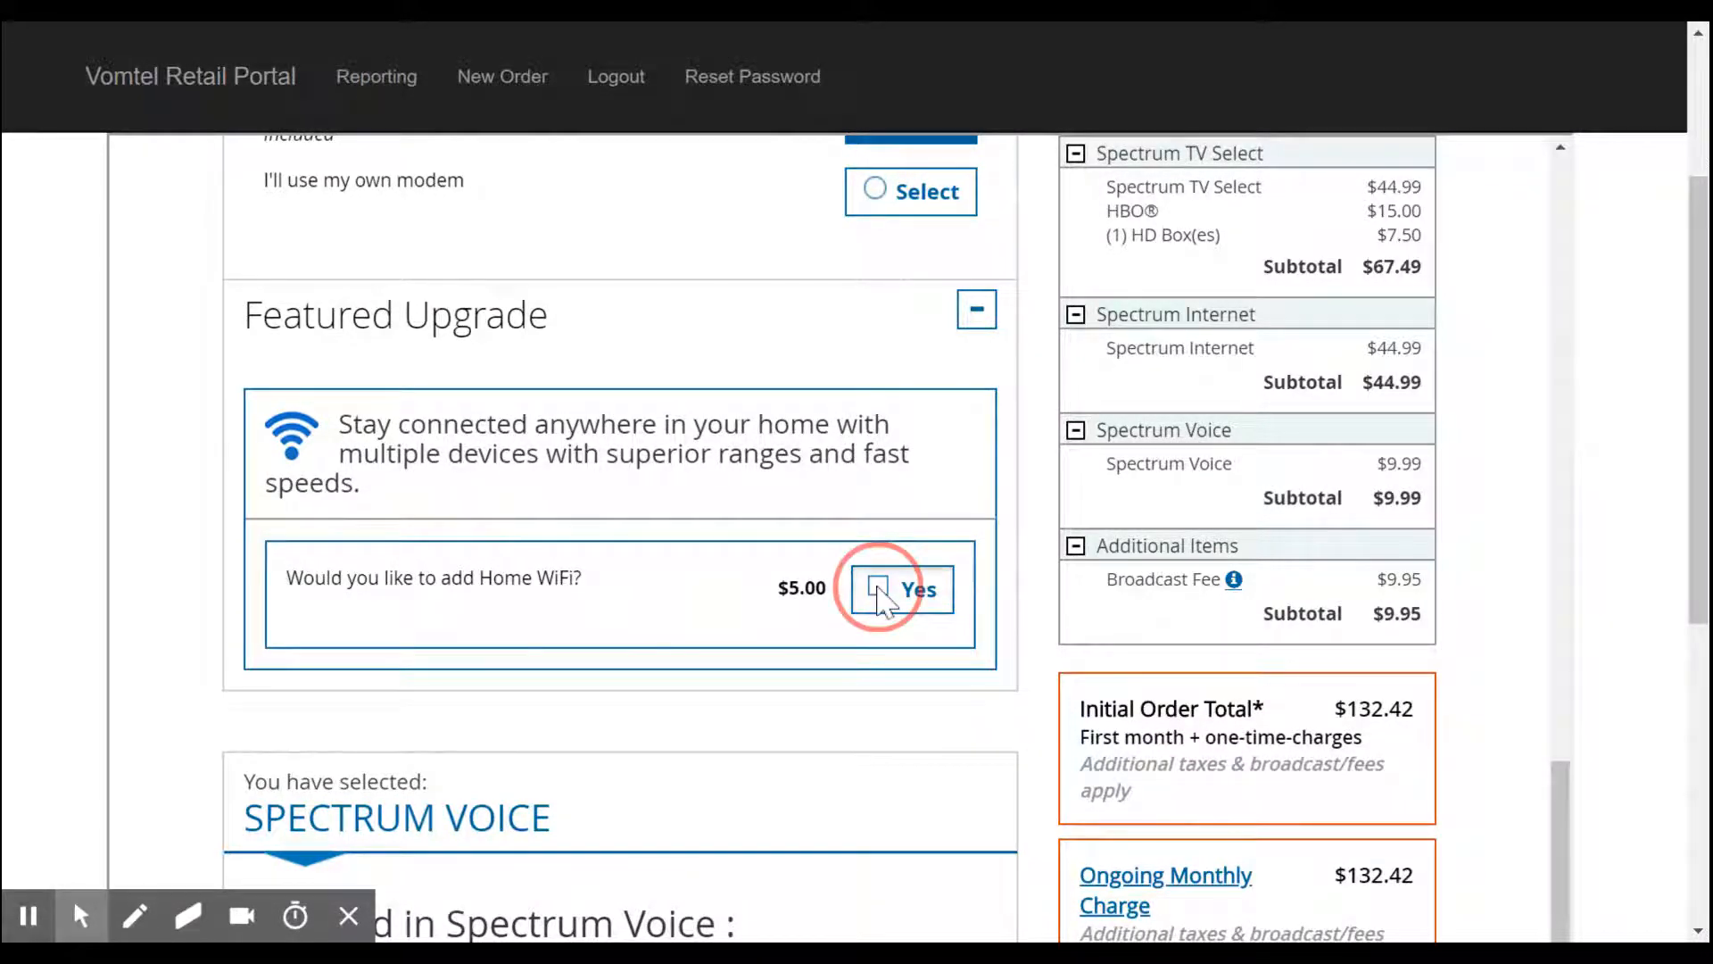
Step: Choose to keep the current phone number for Spectrum Voice and mark it as unlisted/private
scroll(1540, 330, "down", 2)
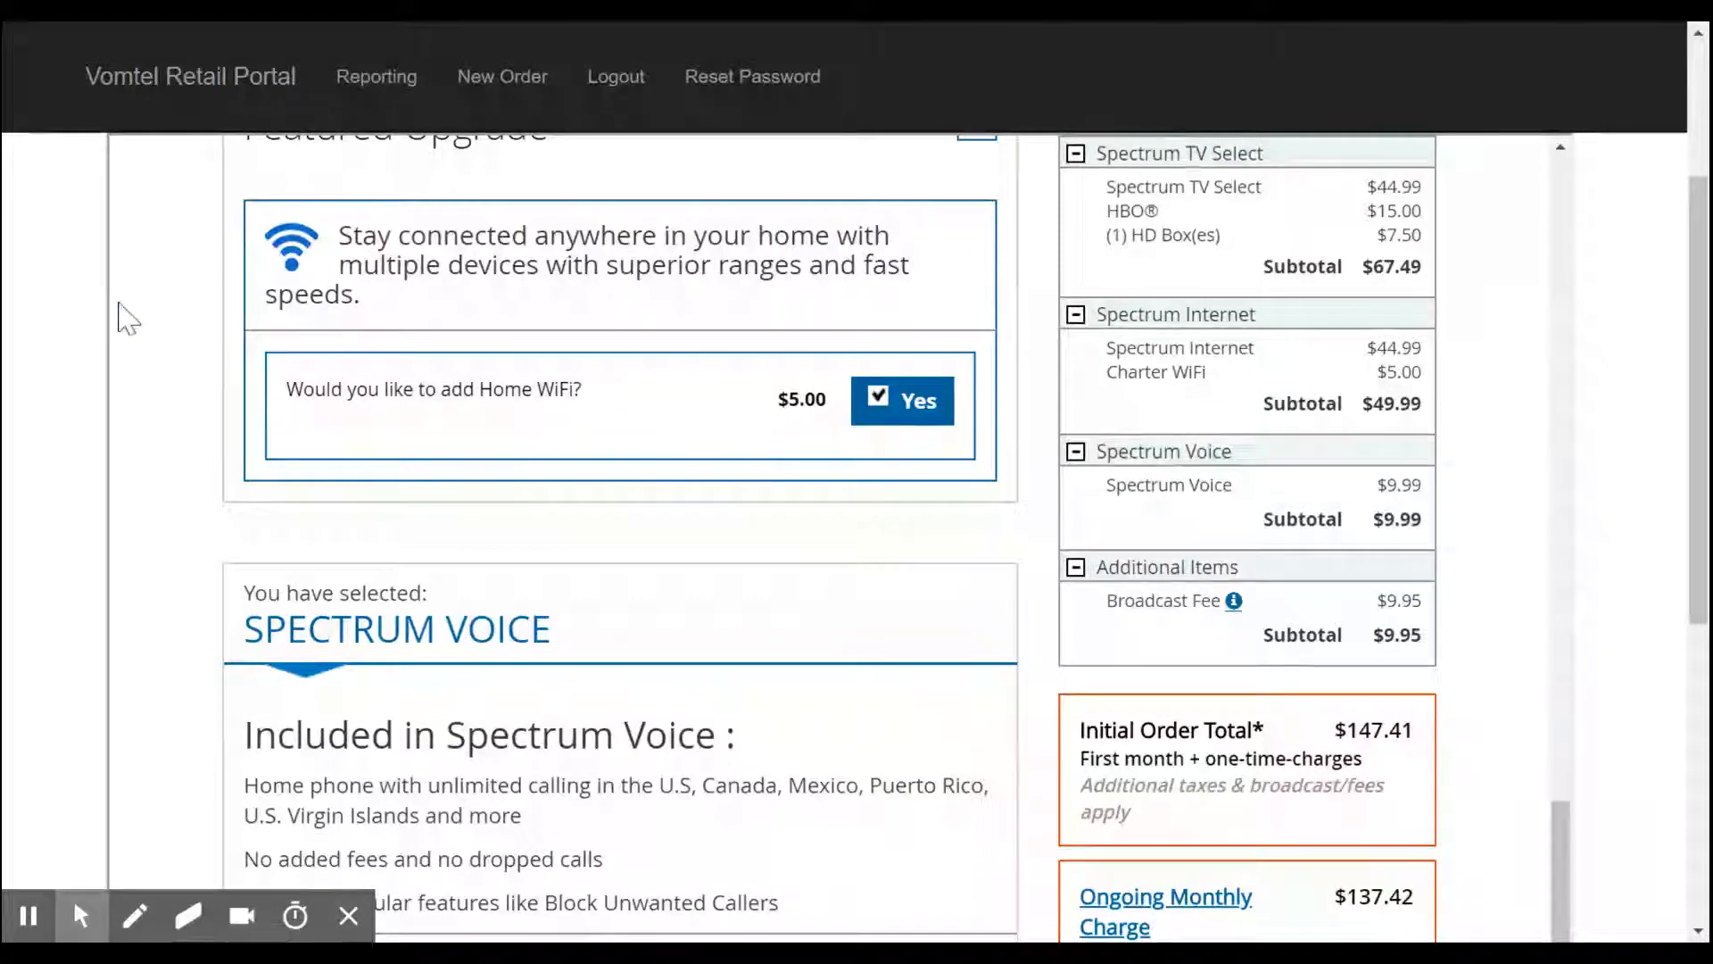
scroll(144, 309, "down", 4)
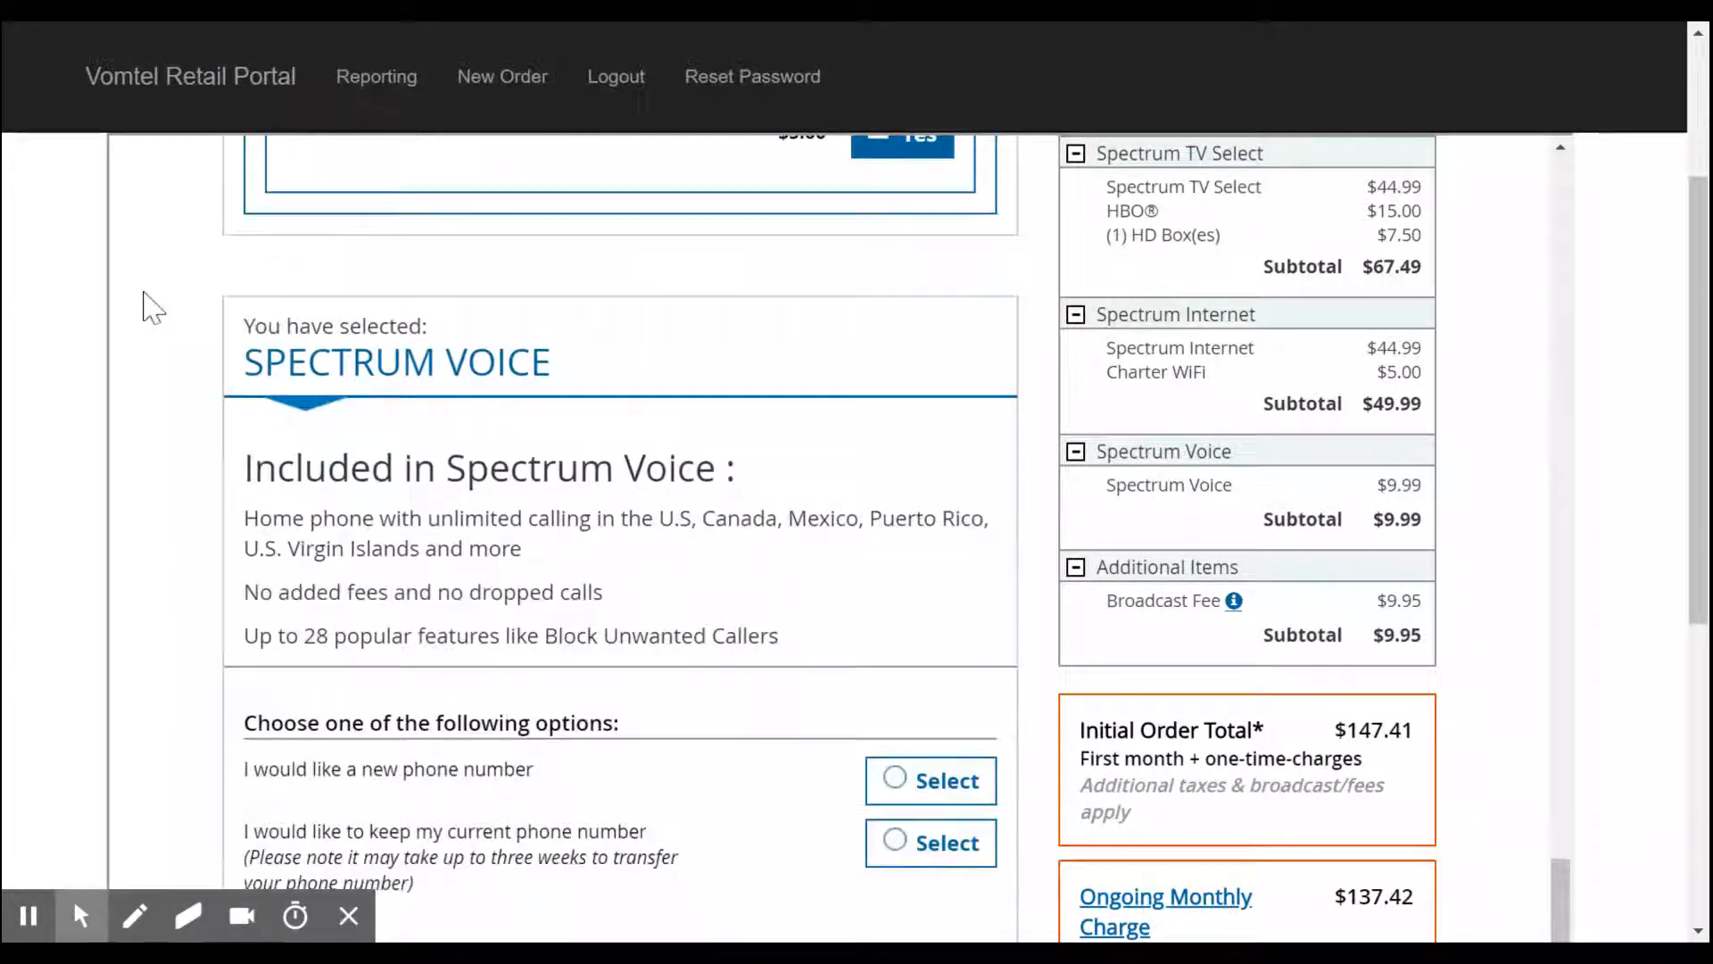
scroll(152, 309, "down", 1)
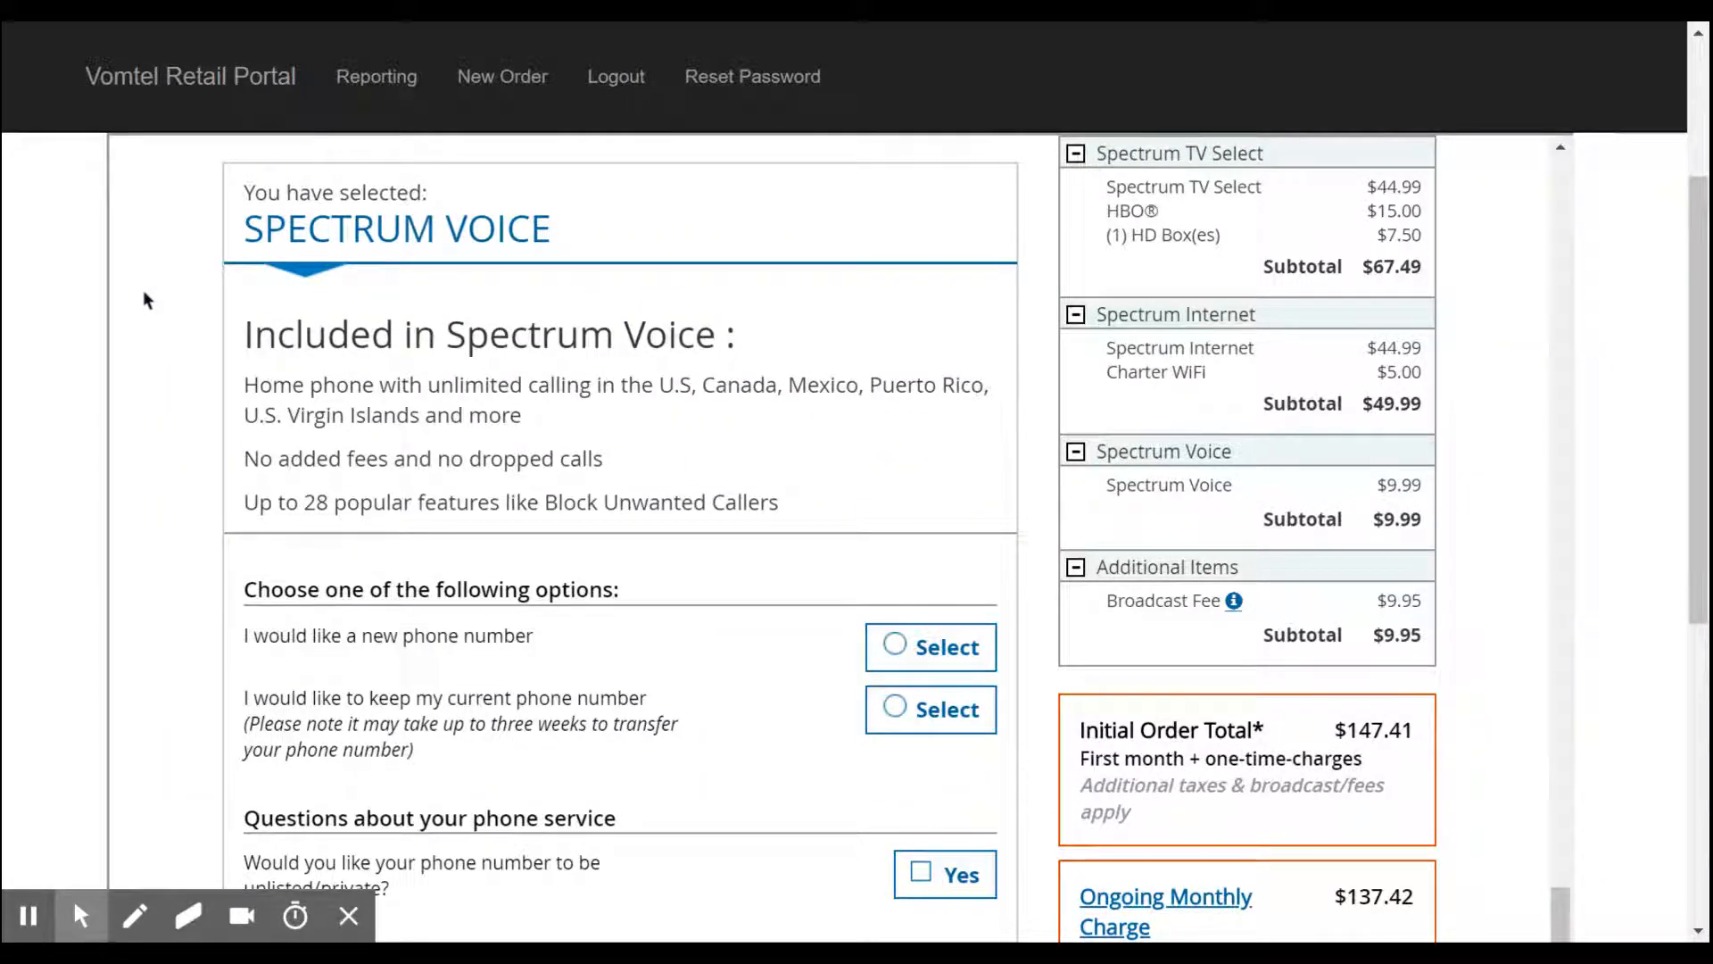
scroll(145, 295, "down", 3)
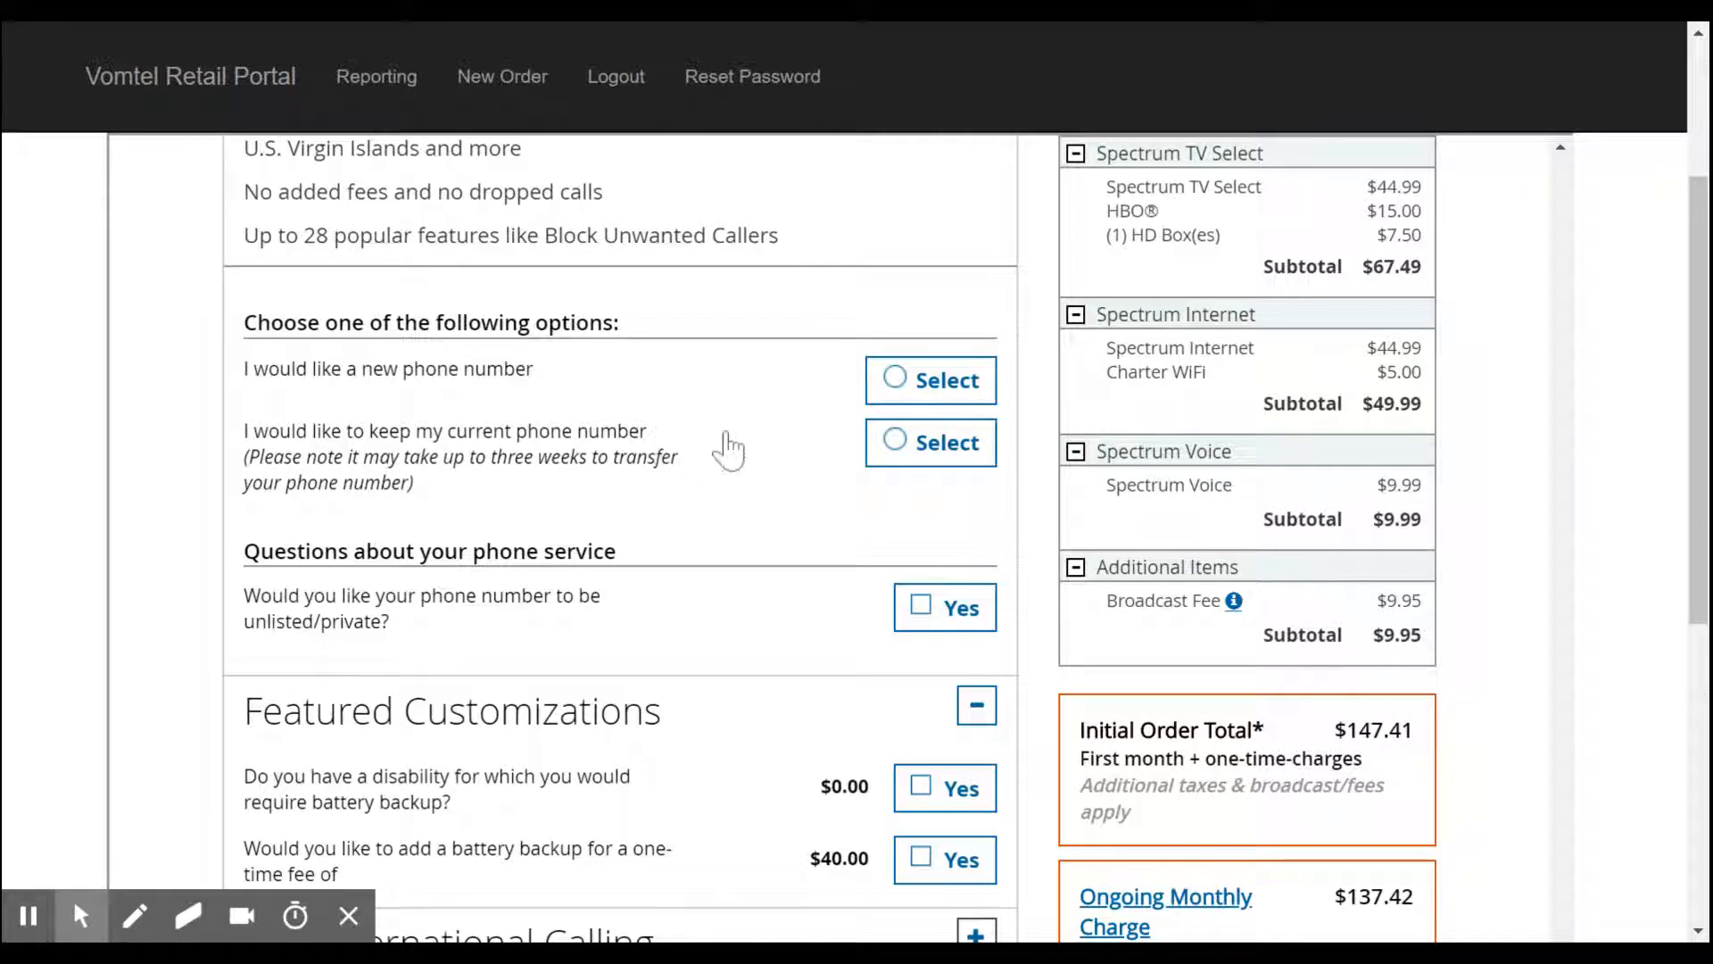
left_click(899, 444)
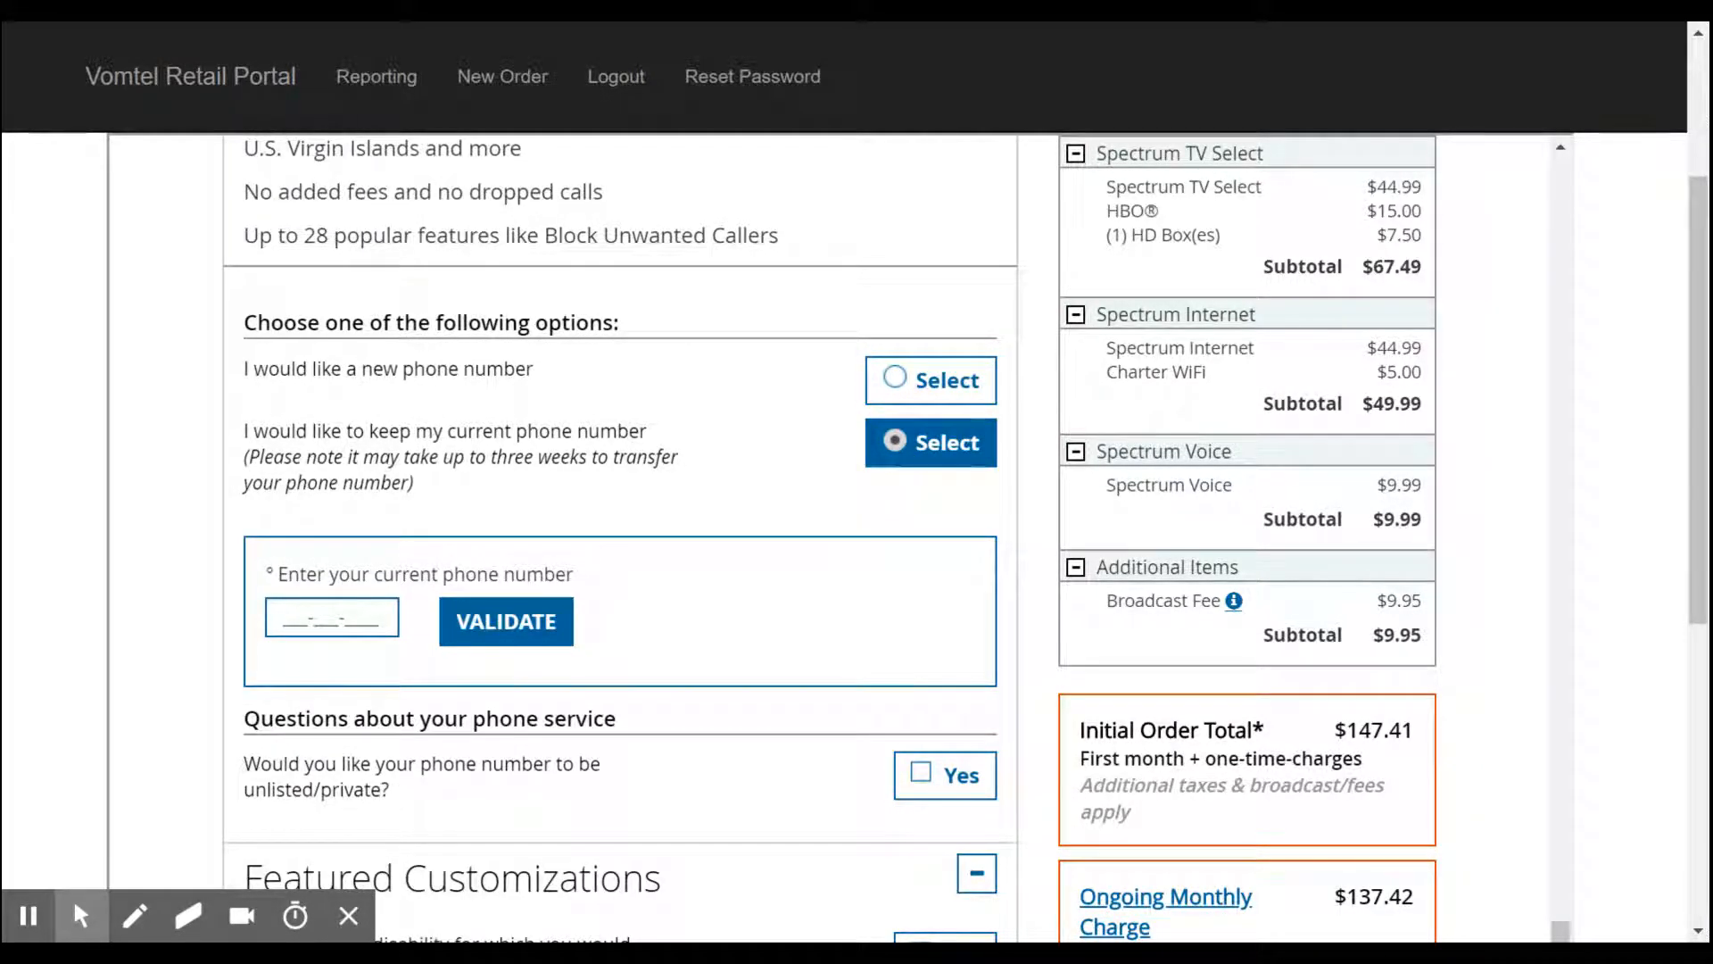
left_click(923, 774)
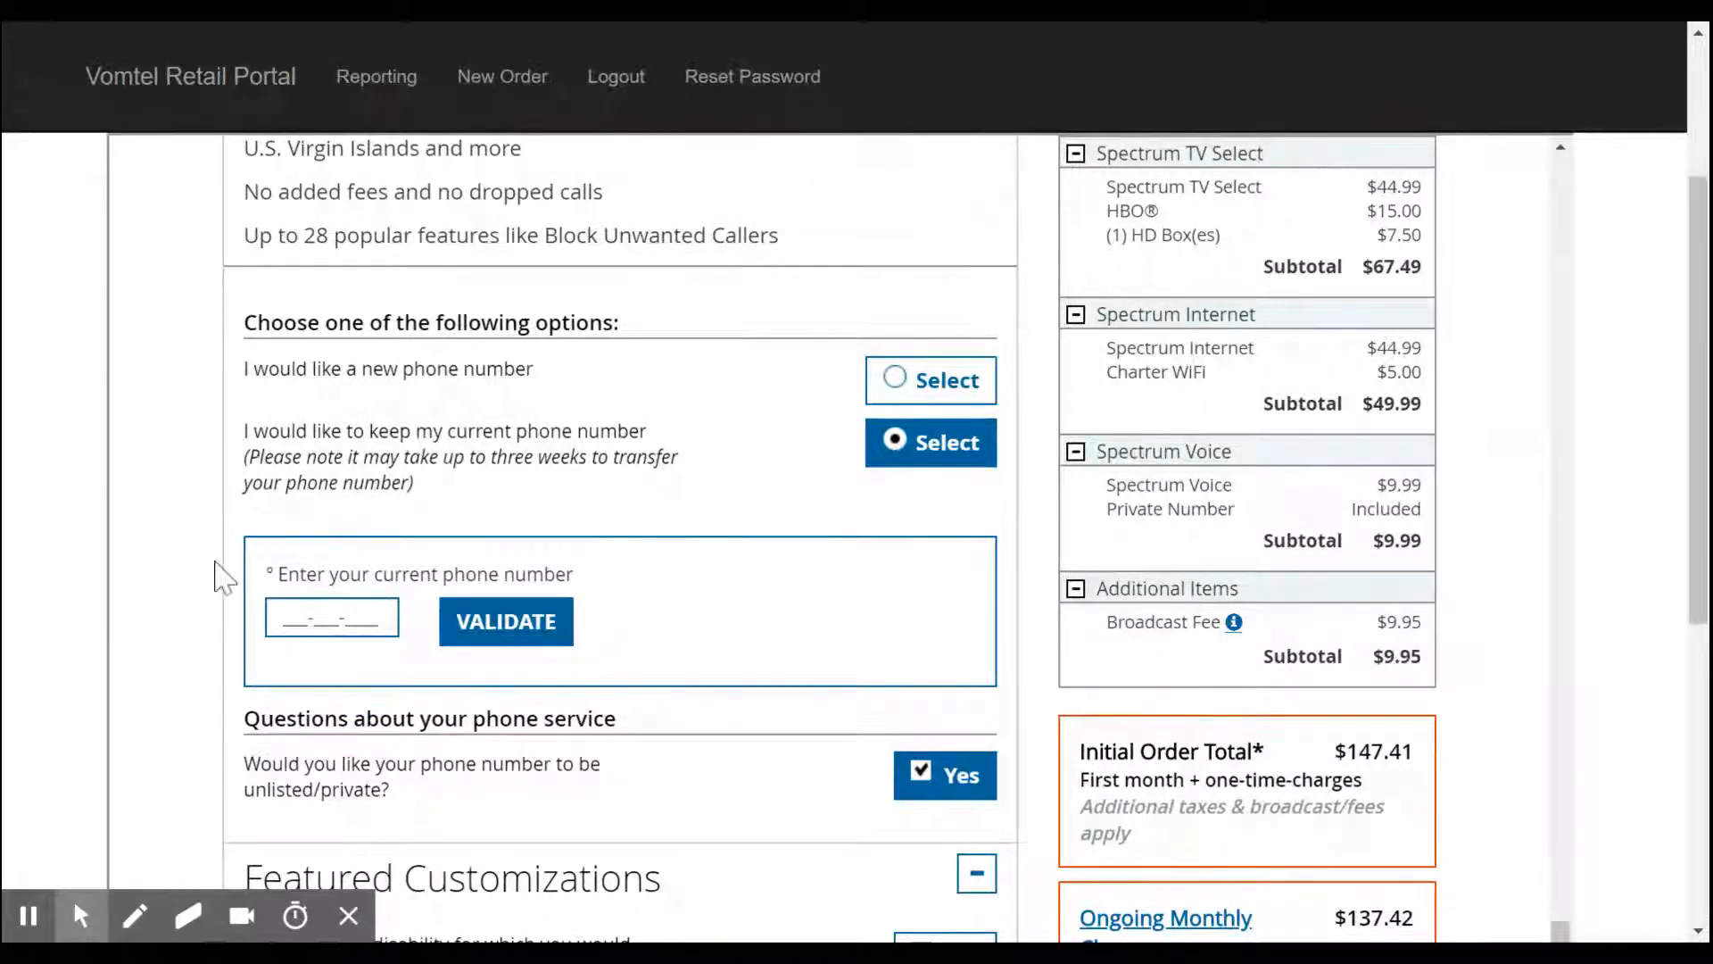
Step: Show the Add International Calling options, leave the plan set to No, and continue the order to customer validation
scroll(221, 568, "down", 3)
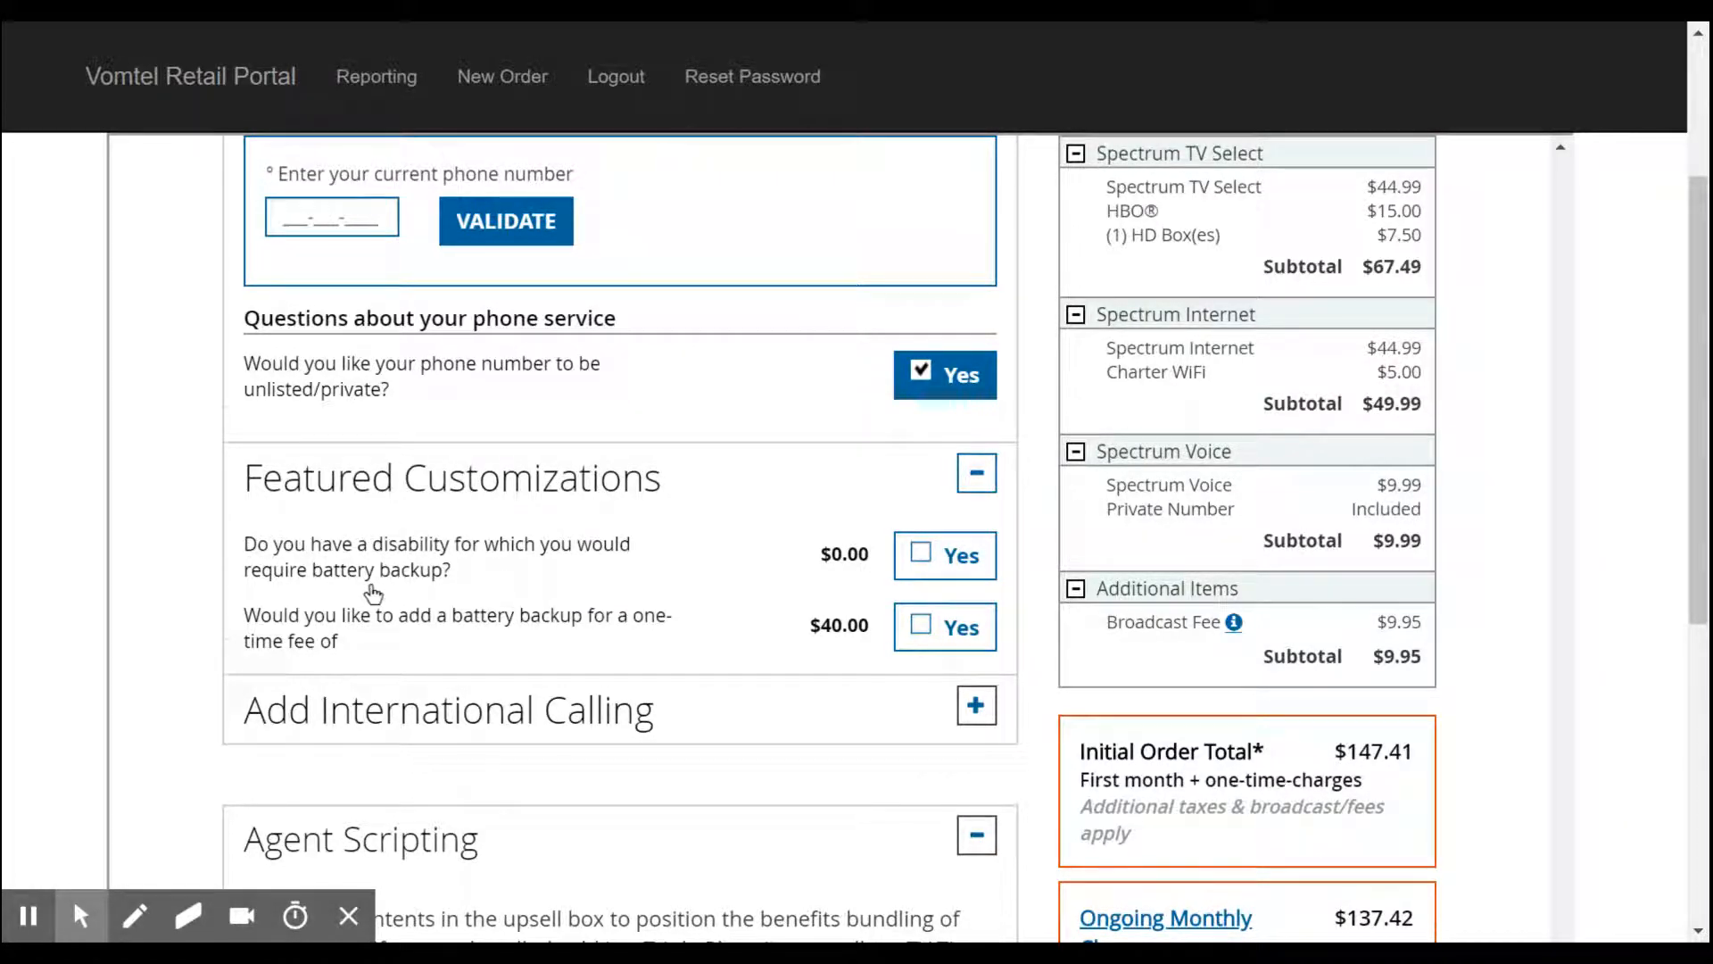
scroll(373, 593, "down", 3)
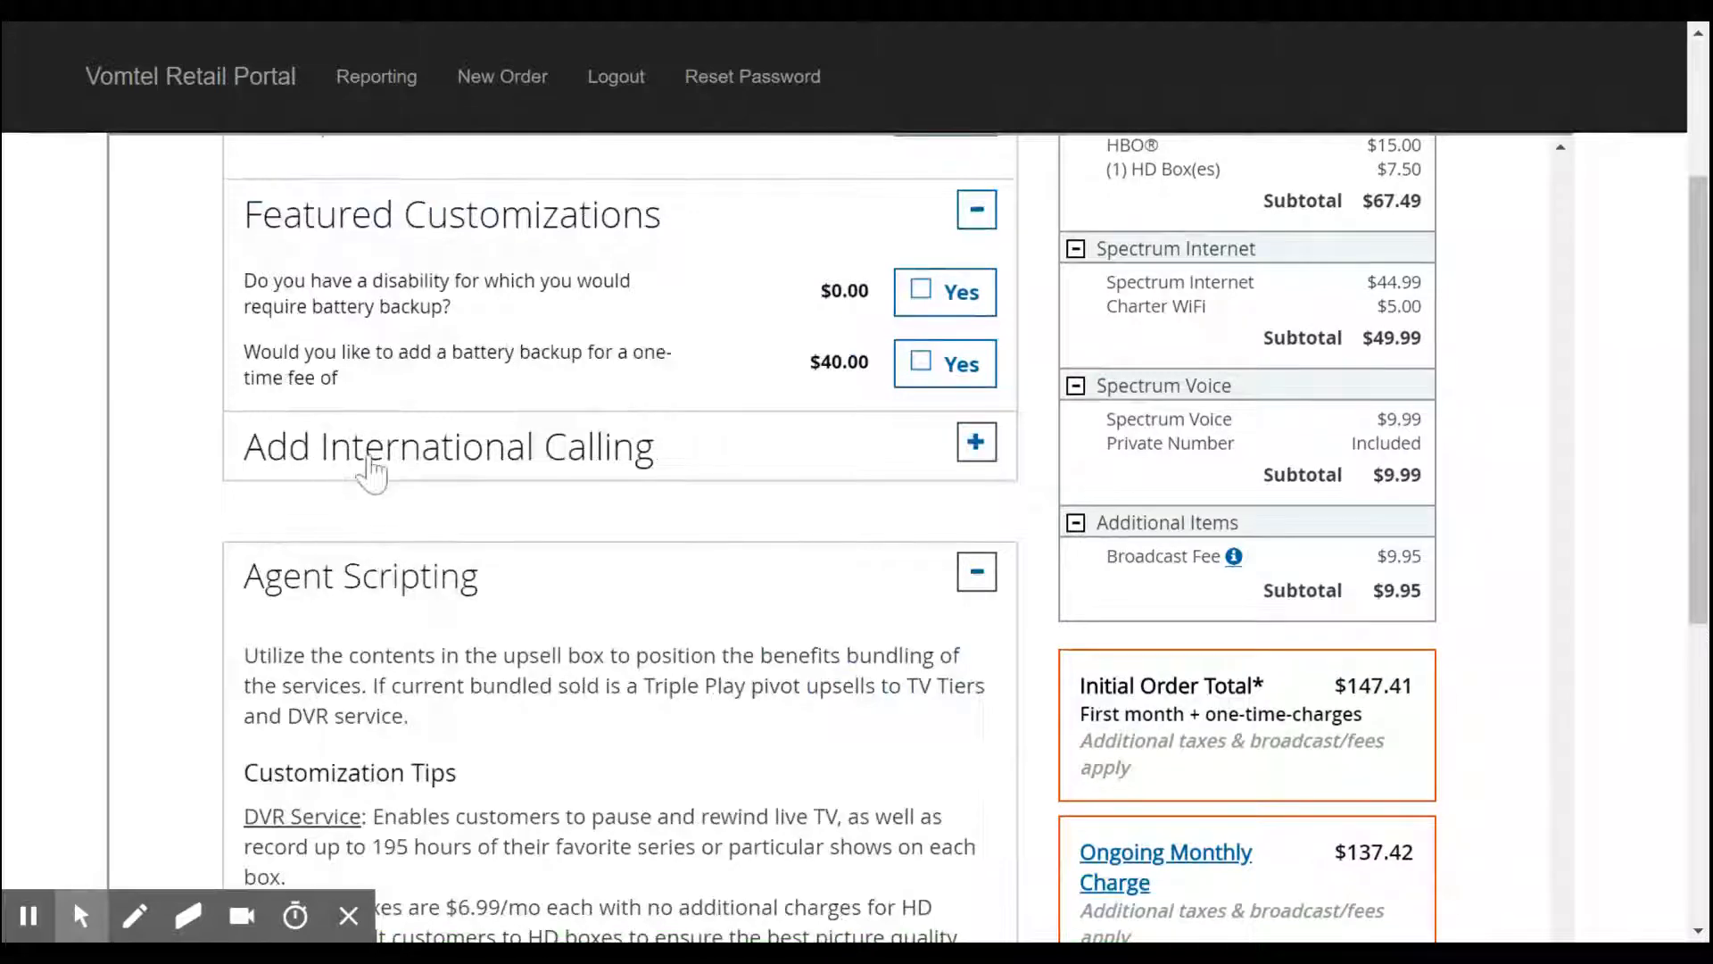
left_click(977, 444)
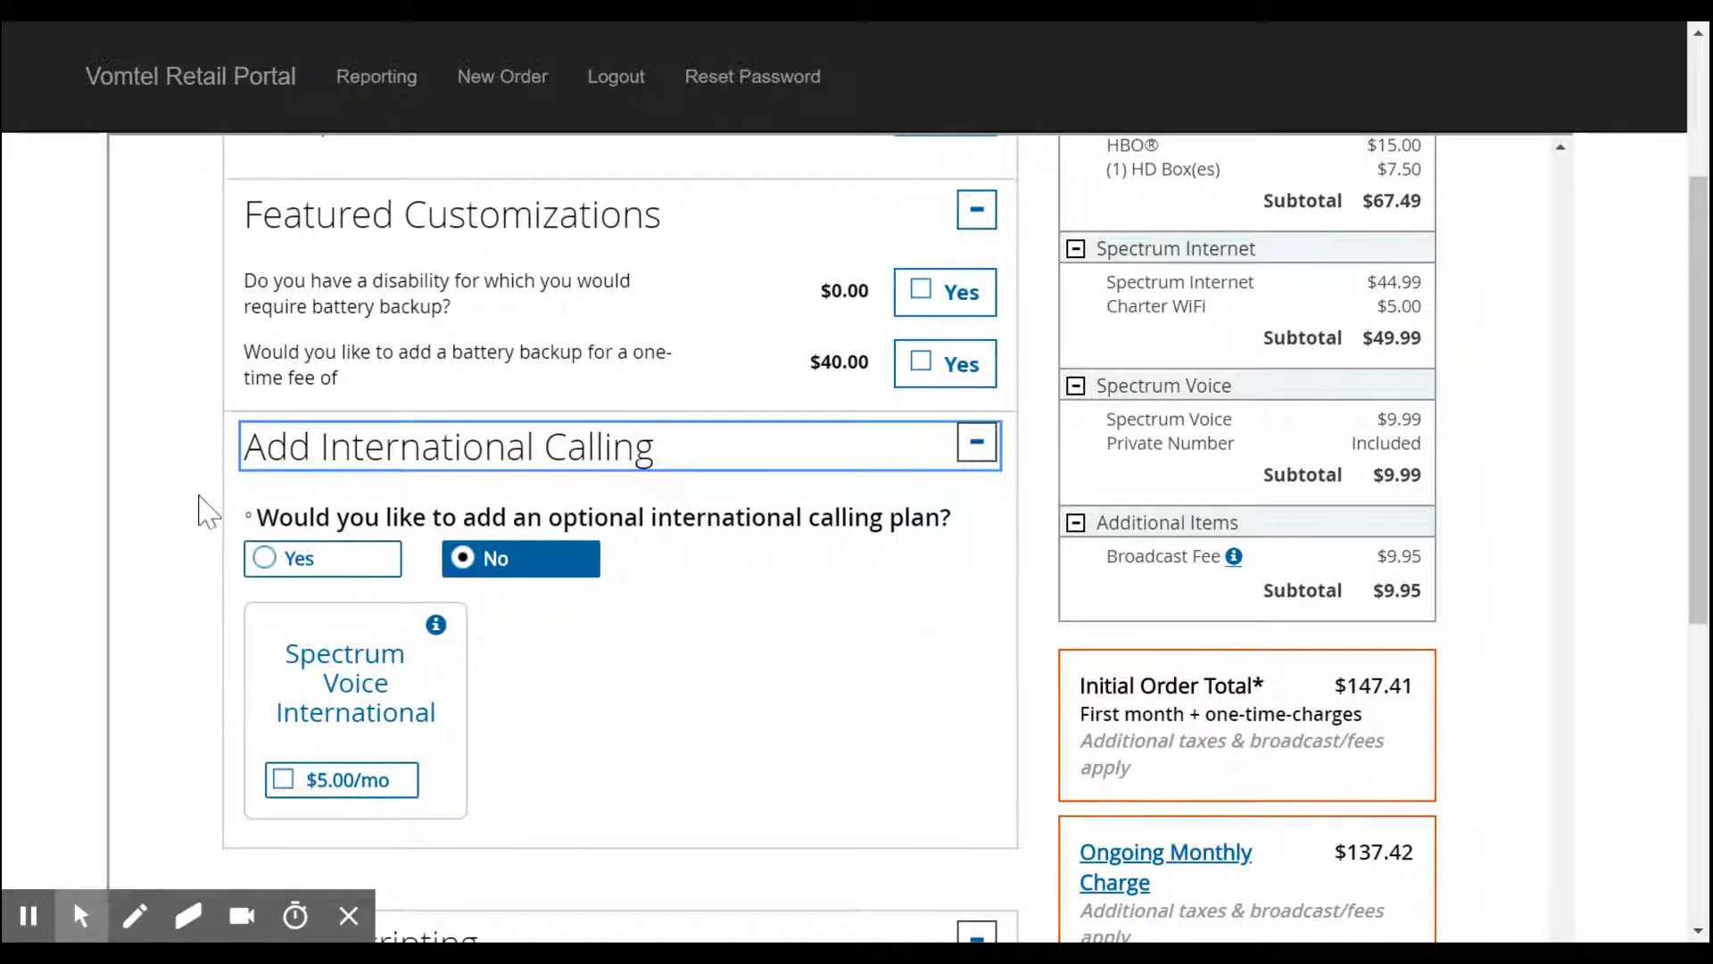
scroll(205, 511, "down", 3)
scroll(206, 510, "down", 1)
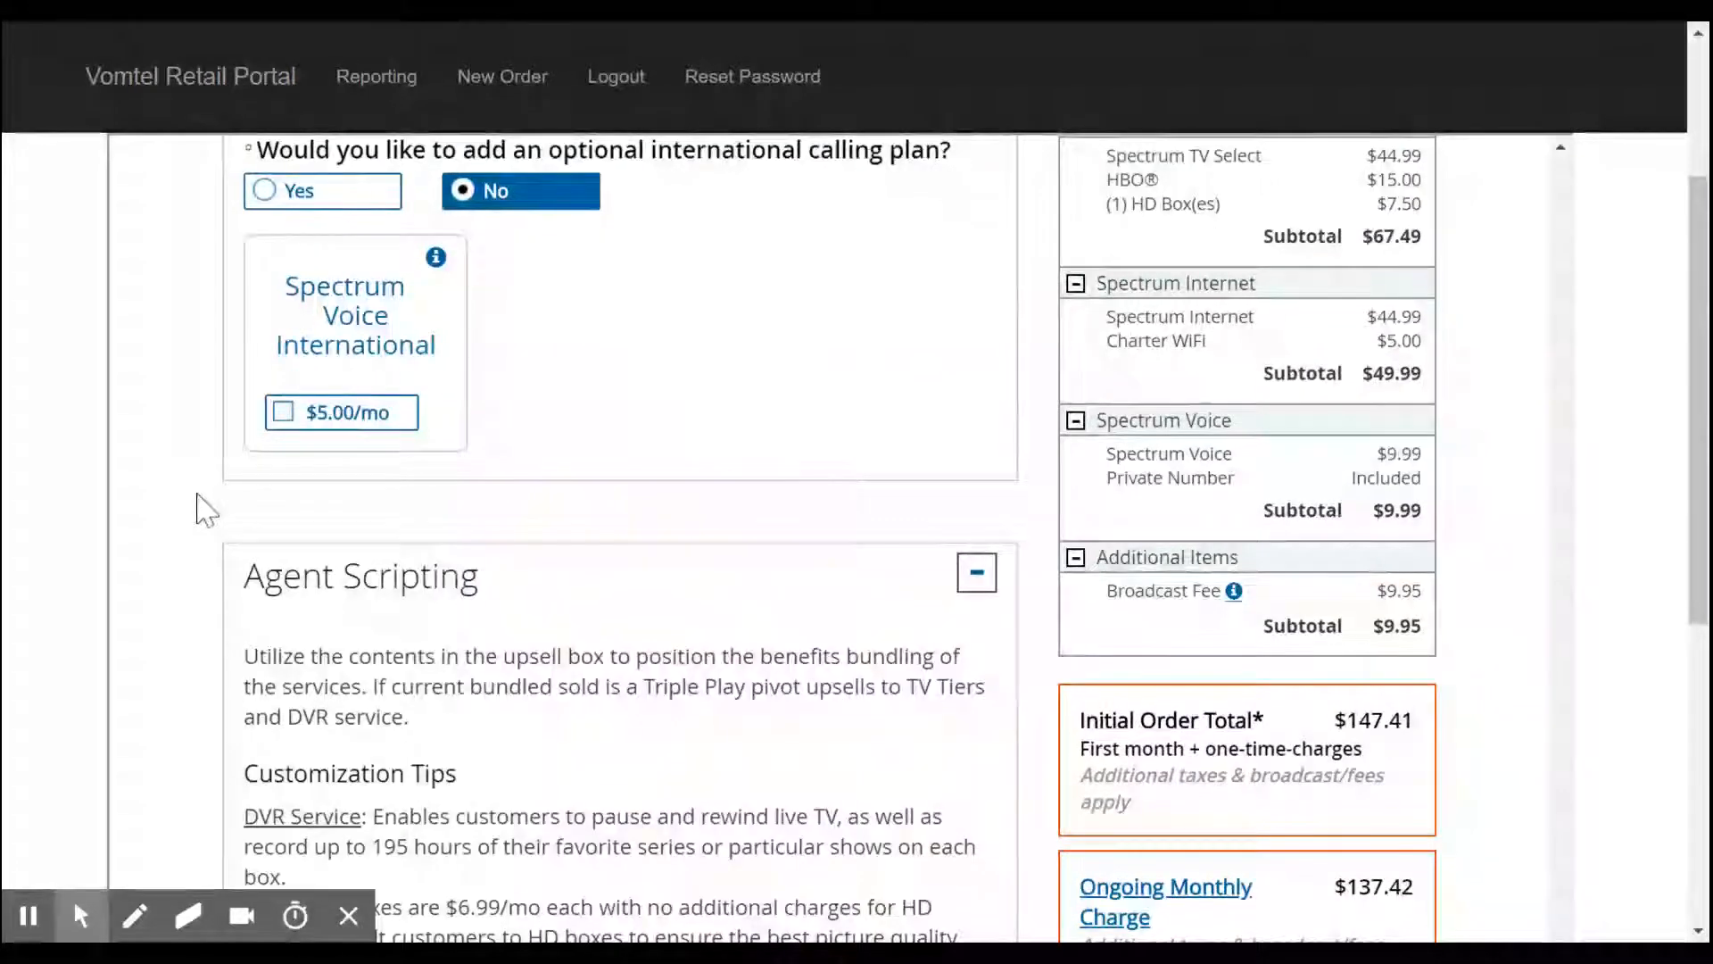
scroll(1518, 535, "down", 6)
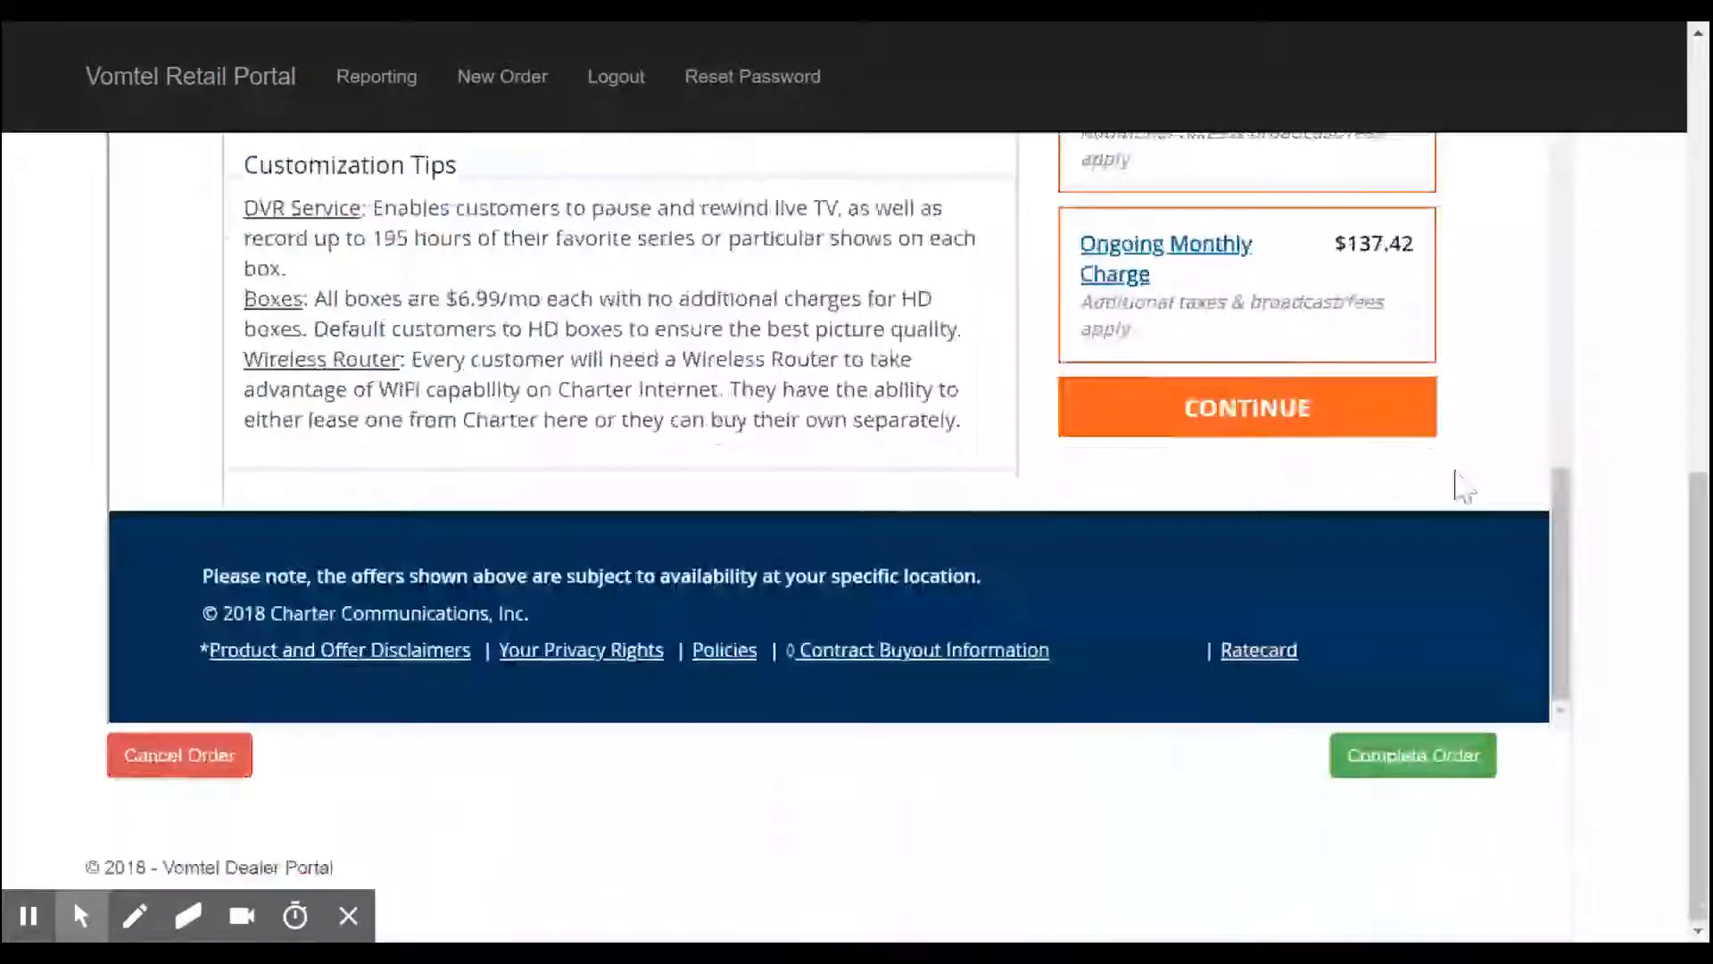
left_click(1323, 411)
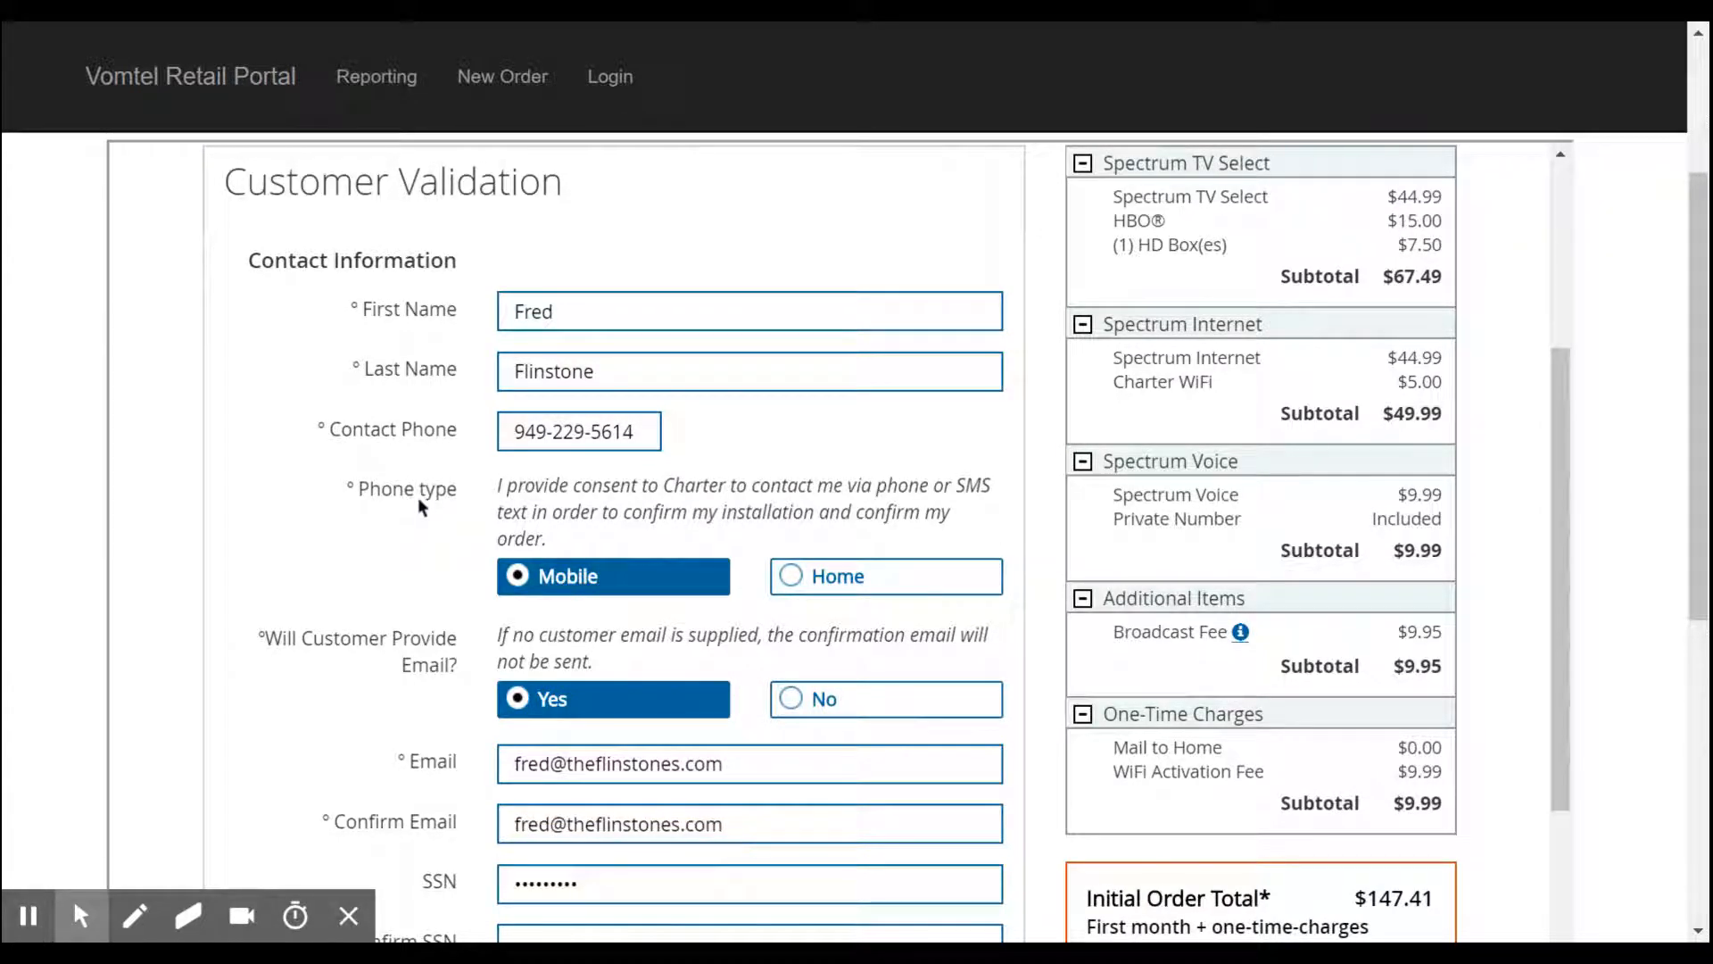
Step: Examine the customer's contact details and the previous-address fields for under a year of residence, leaving the over-a-year question at Yes
scroll(417, 496, "down", 5)
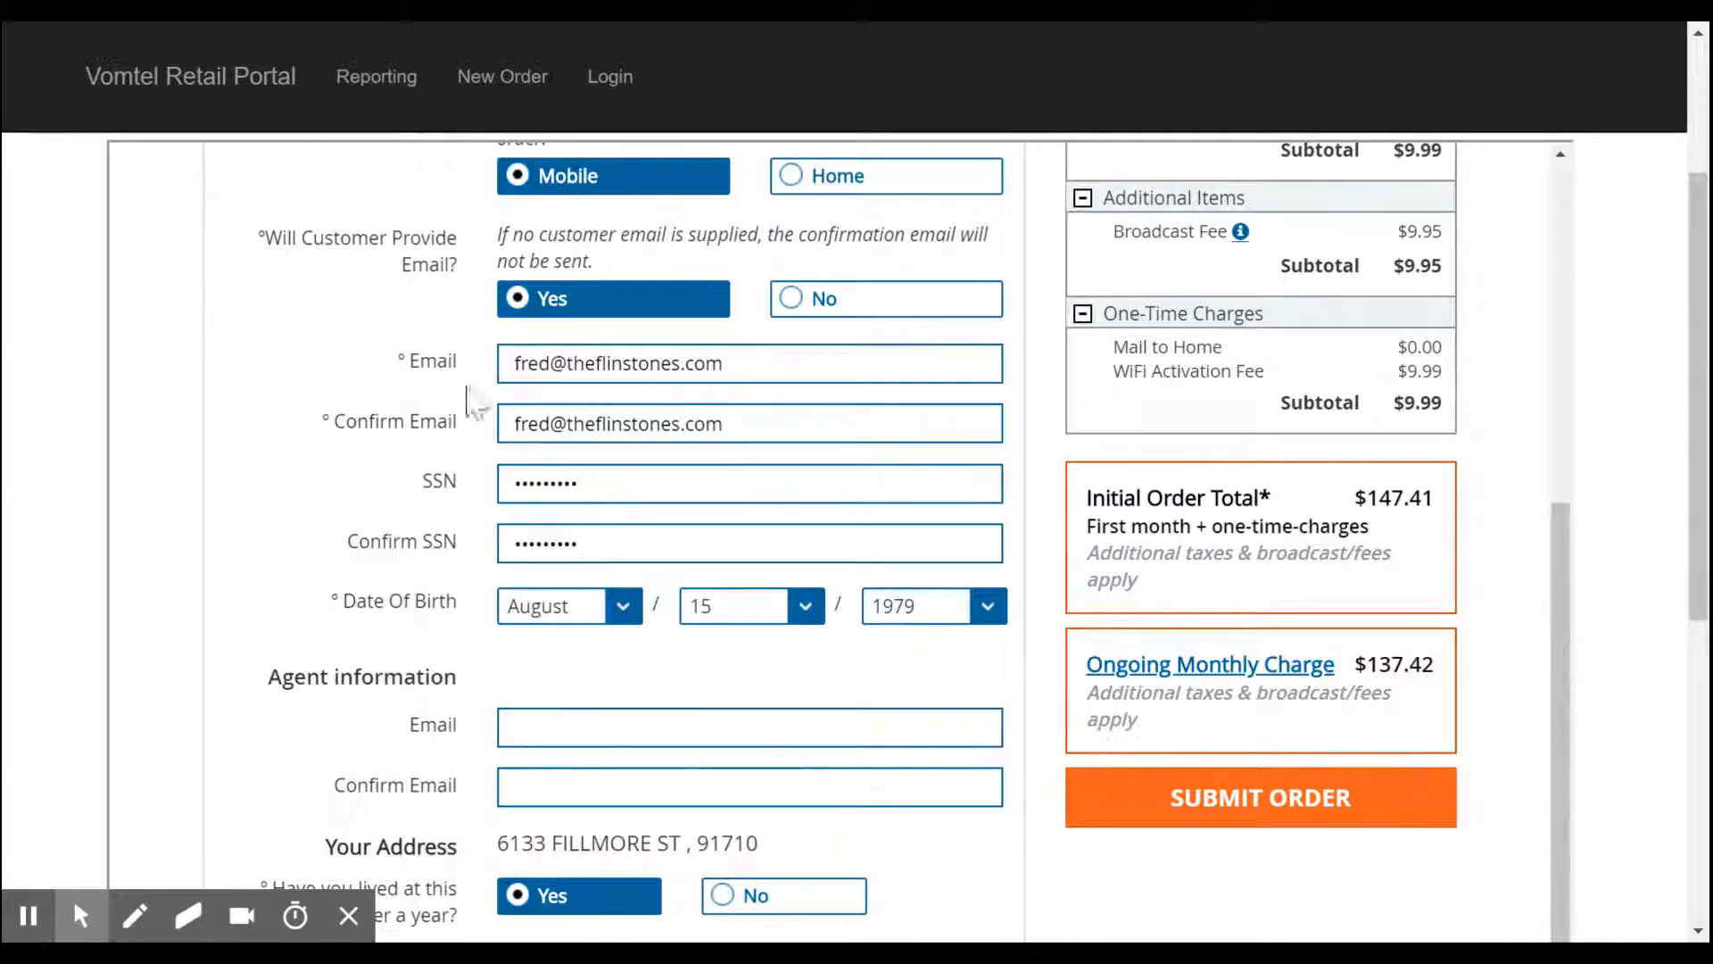
scroll(390, 312, "down", 1)
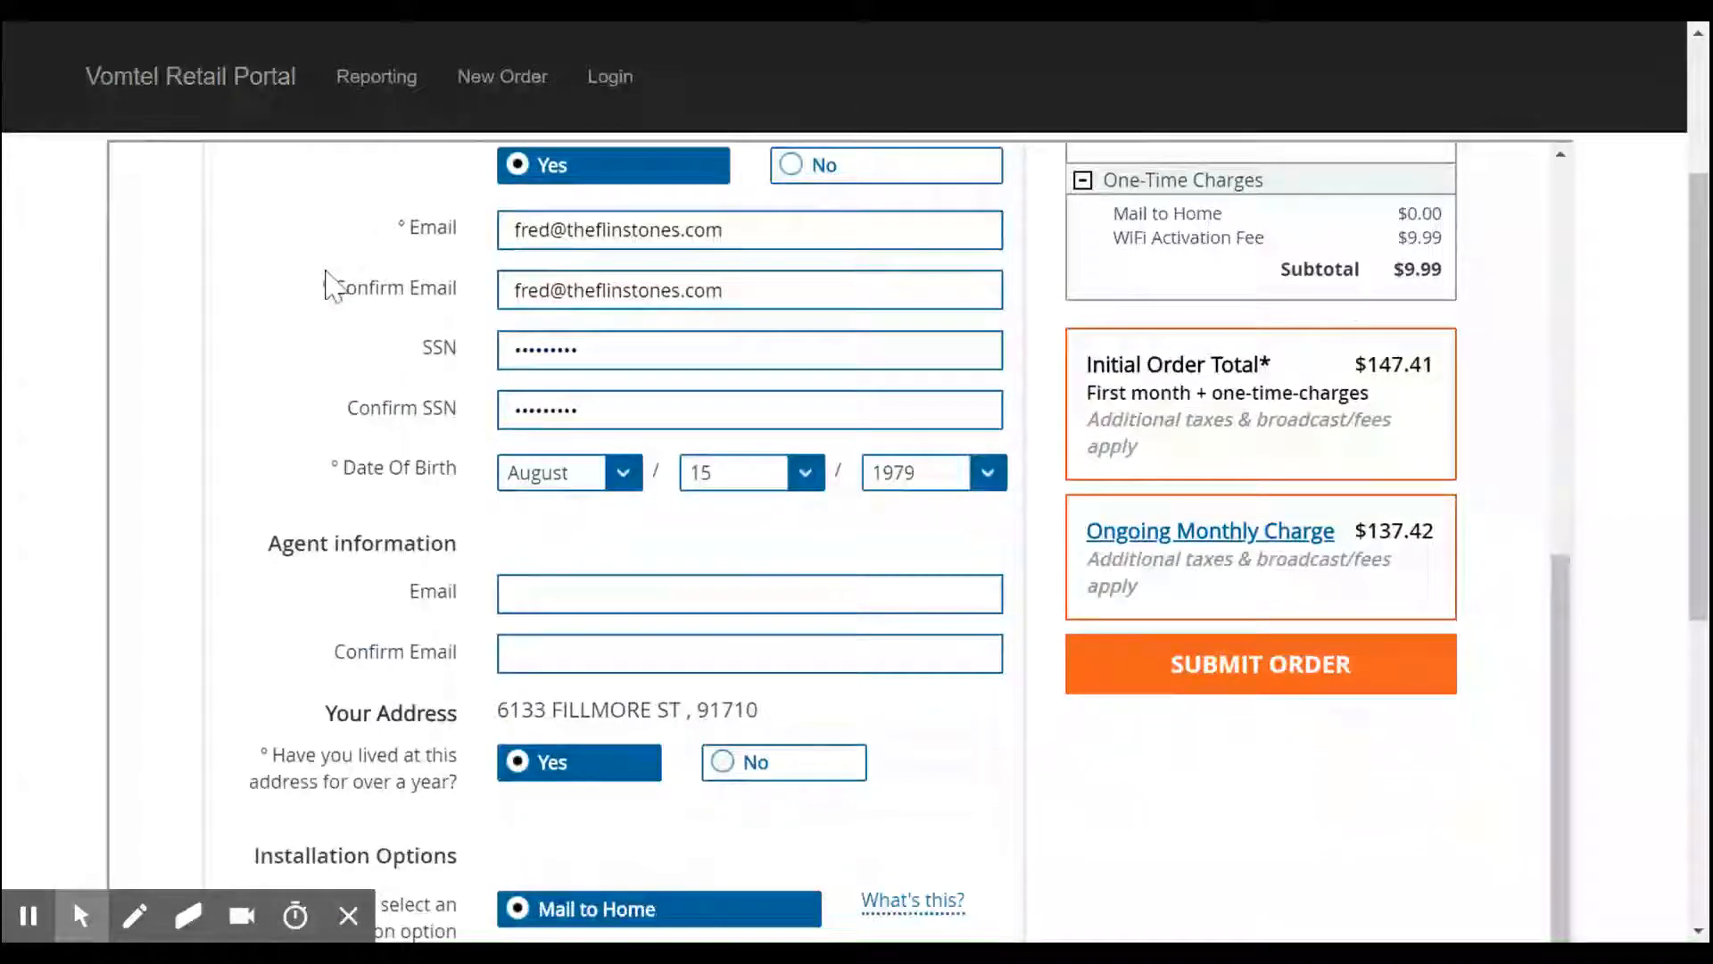
scroll(306, 268, "down", 1)
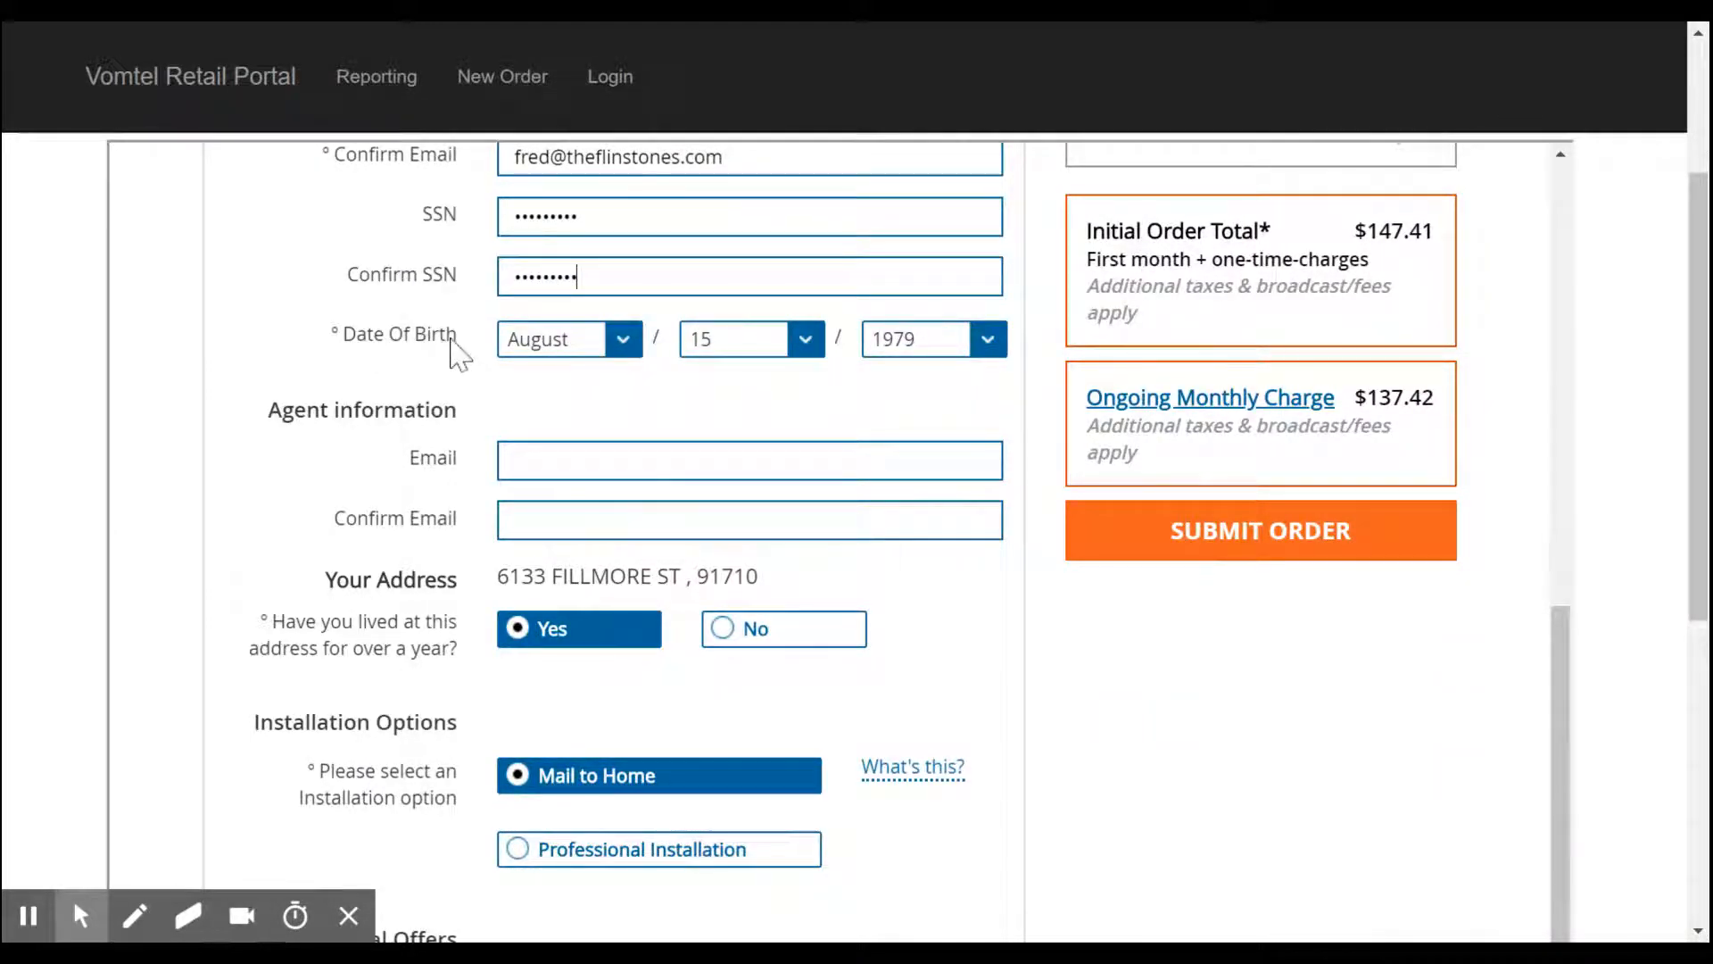
scroll(348, 345, "down", 1)
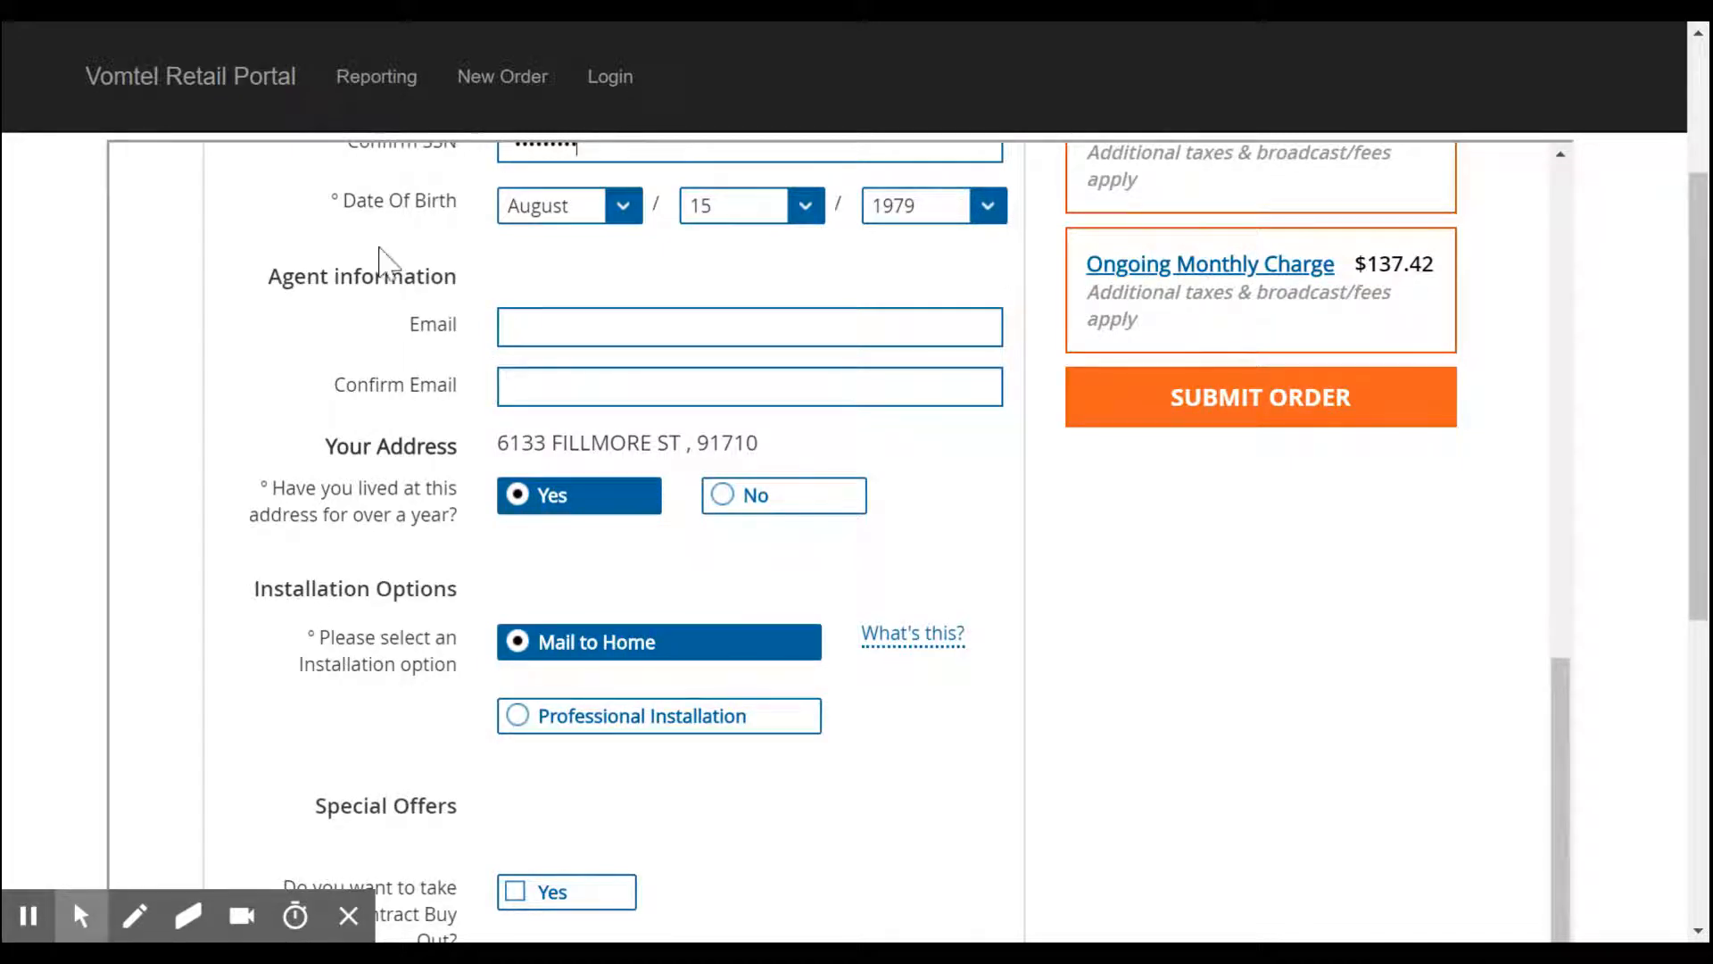
scroll(379, 250, "down", 2)
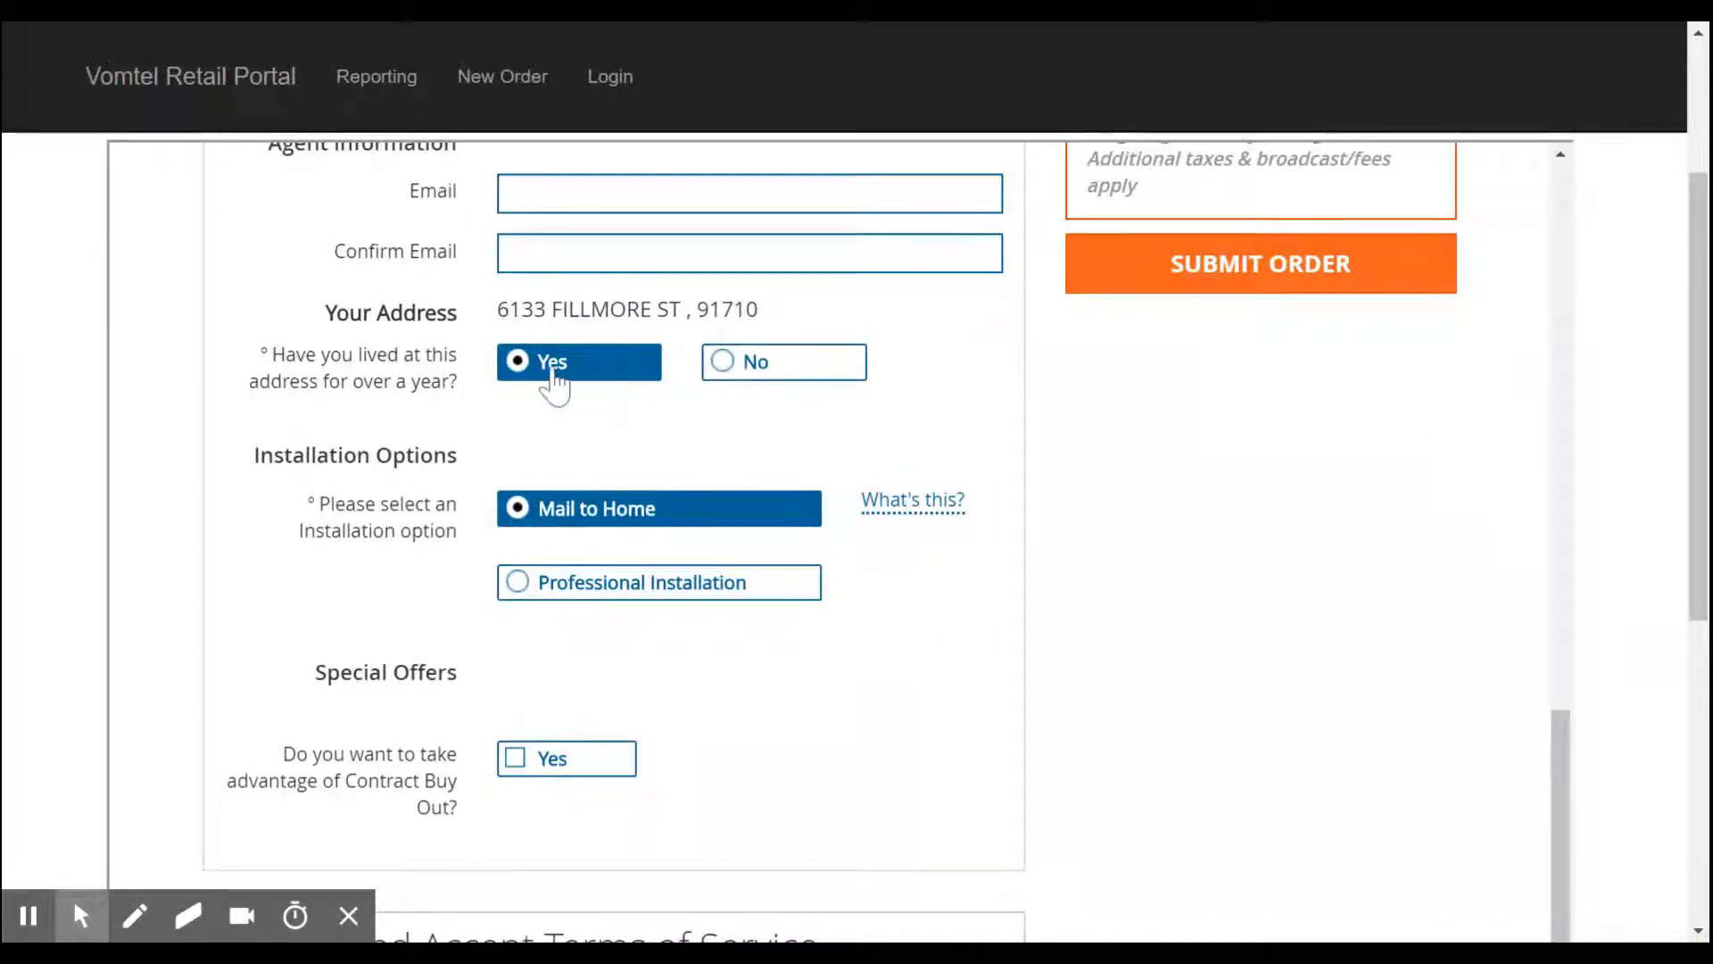
left_click(754, 375)
scroll(426, 348, "down", 2)
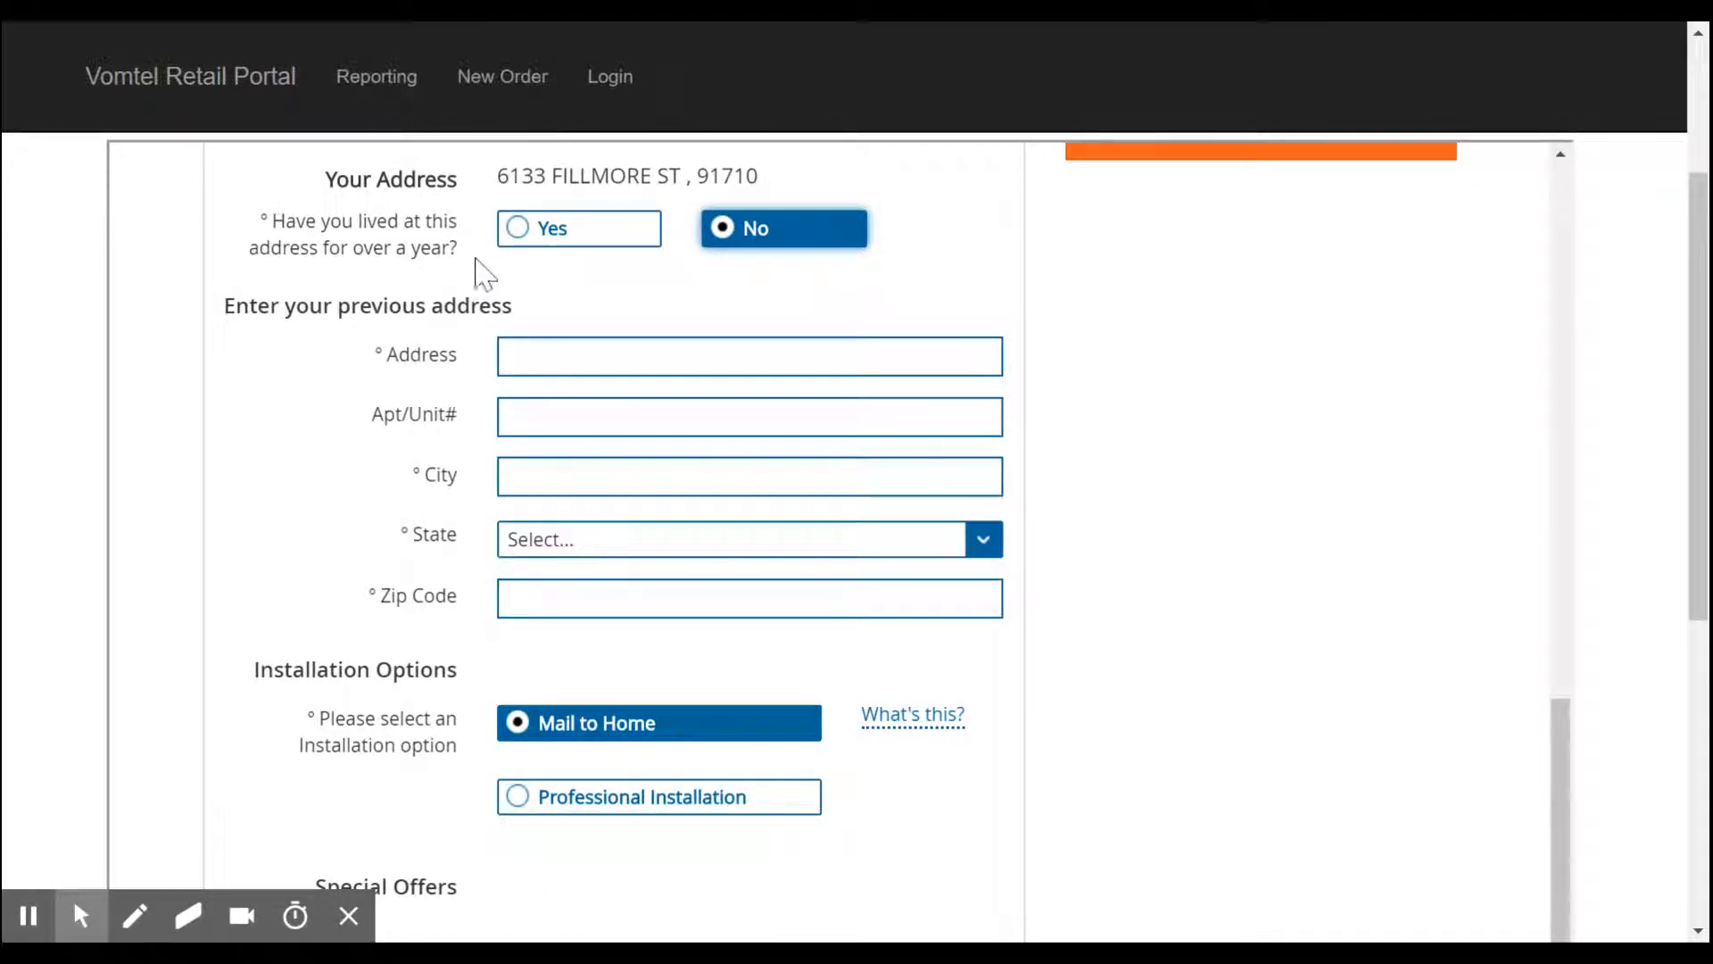
left_click(521, 236)
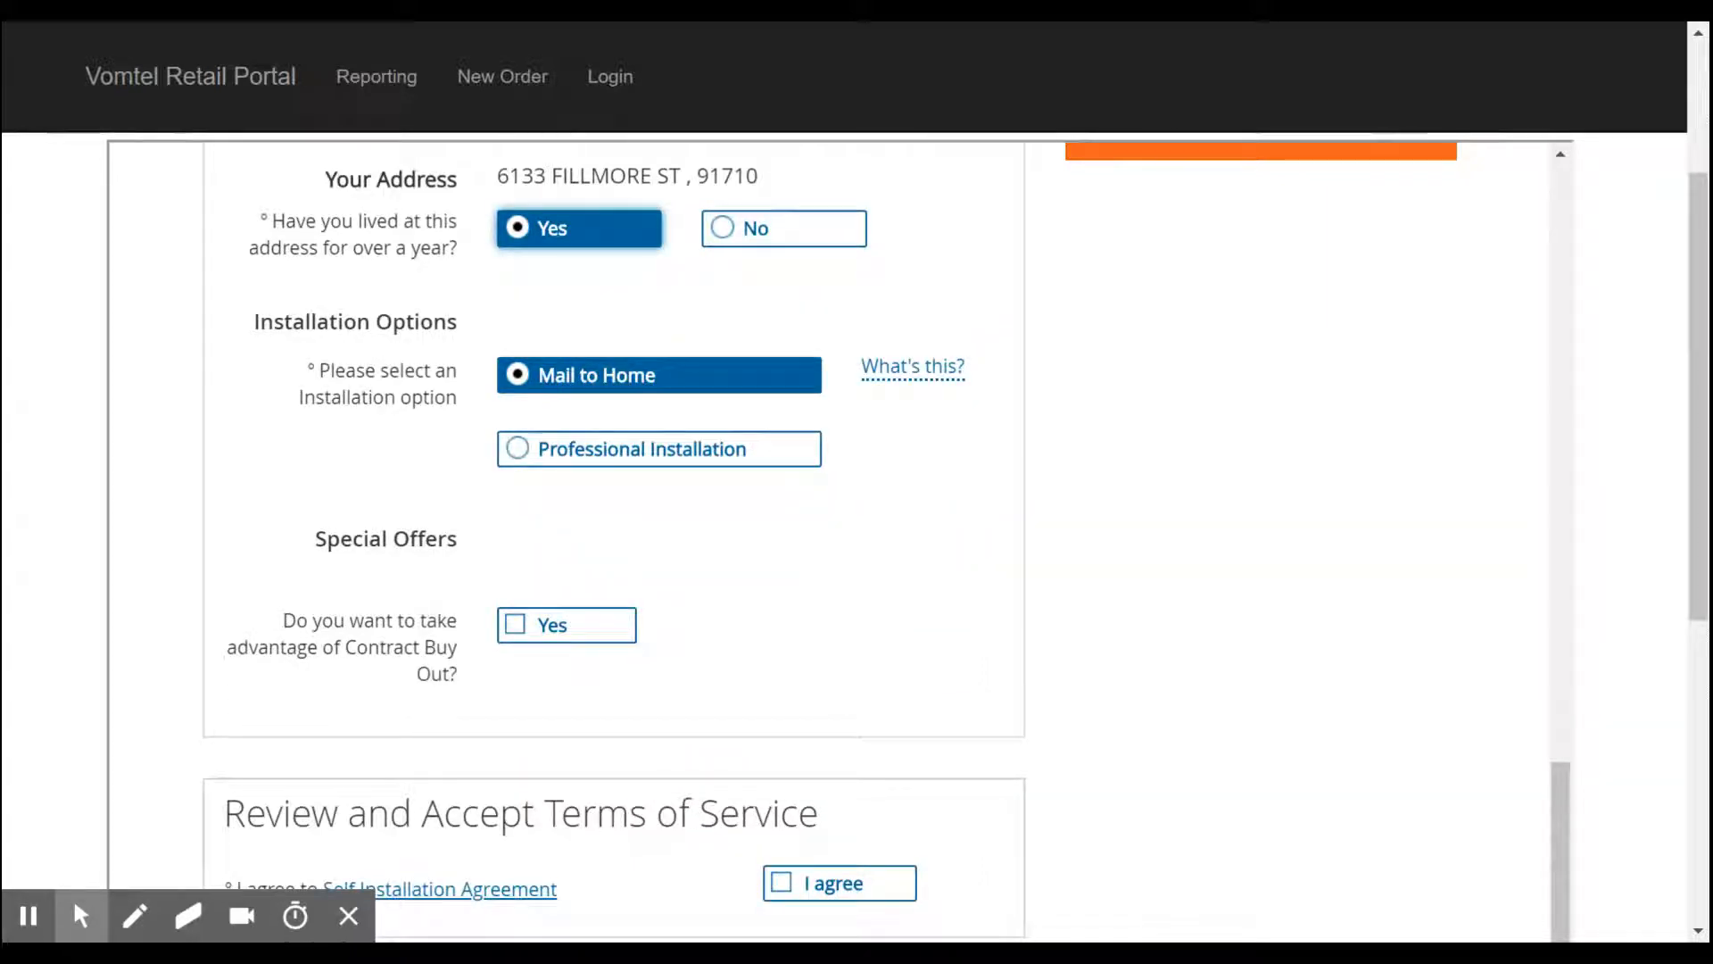
Step: Select Professional Installation as the installation option and review the resulting one-time charges in the order summary
scroll(337, 339, "down", 2)
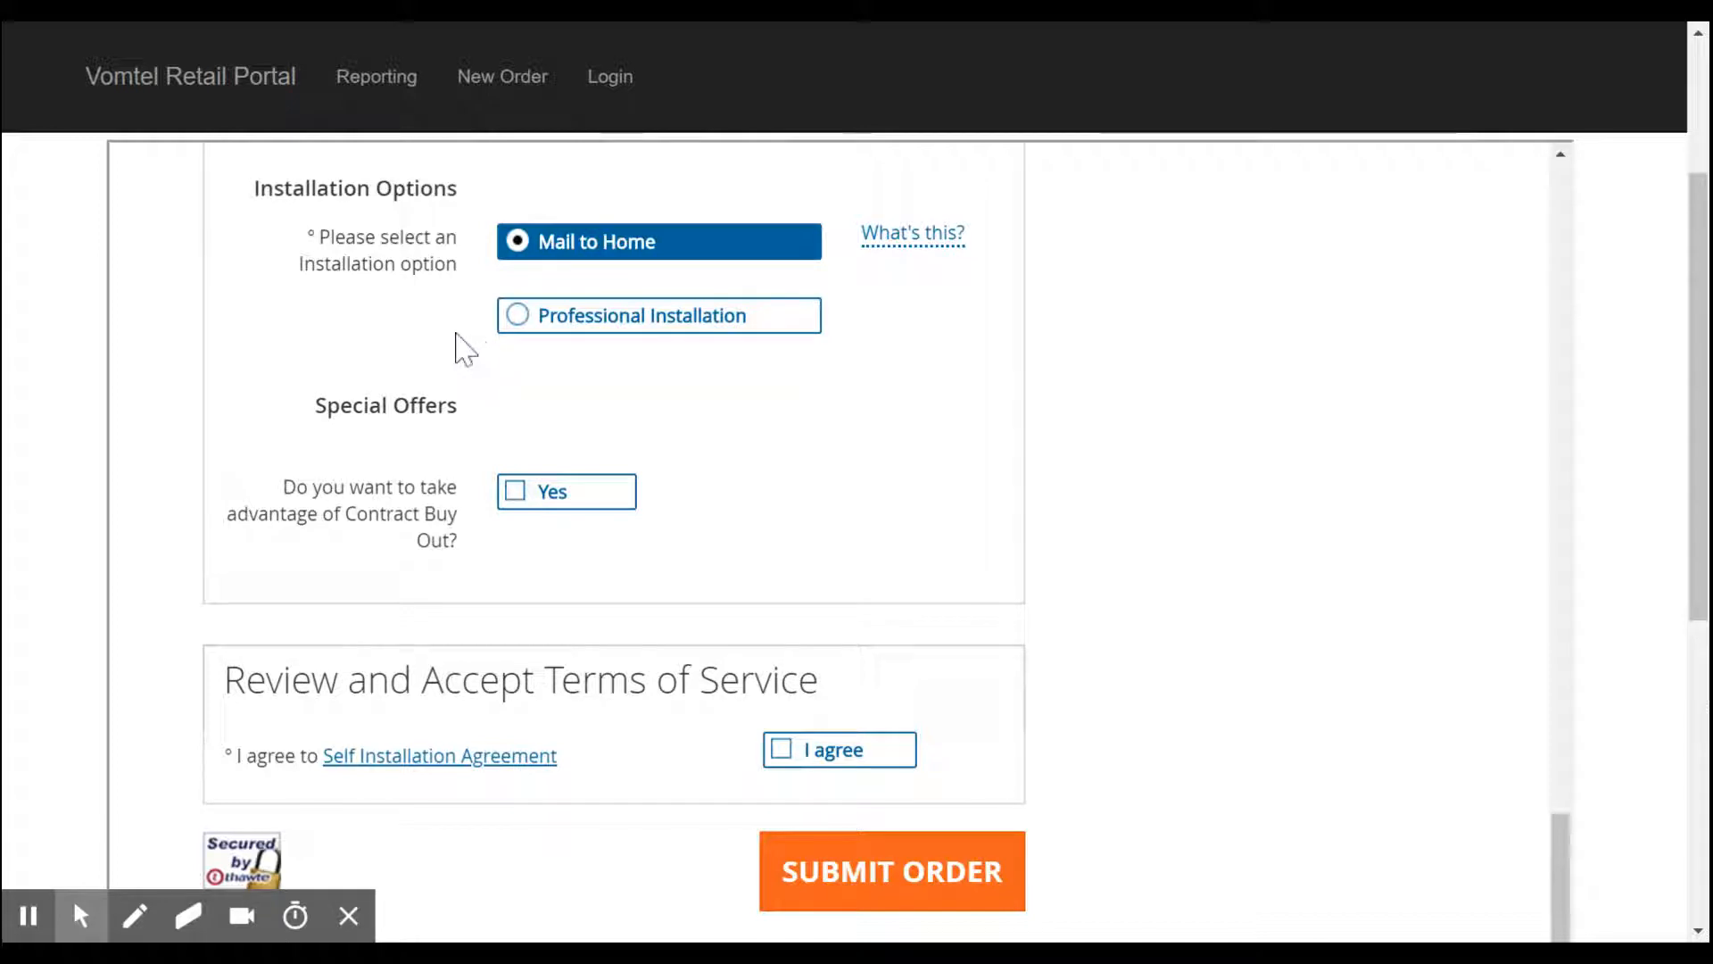
left_click(517, 326)
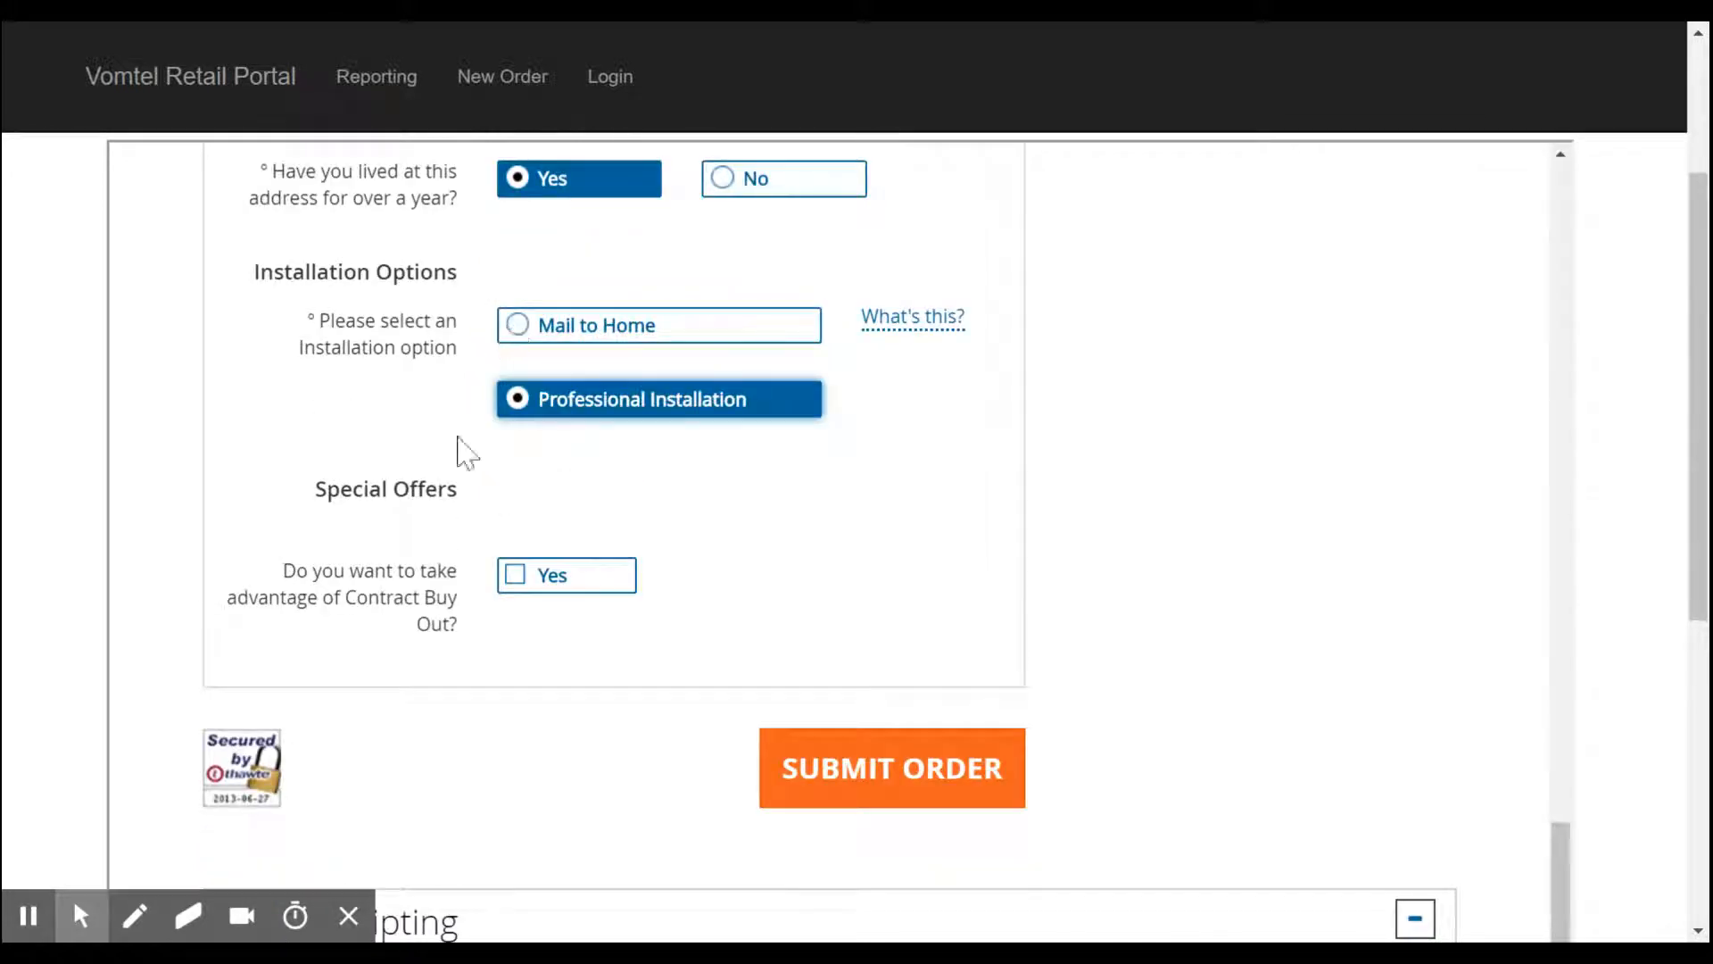
scroll(1445, 497, "up", 8)
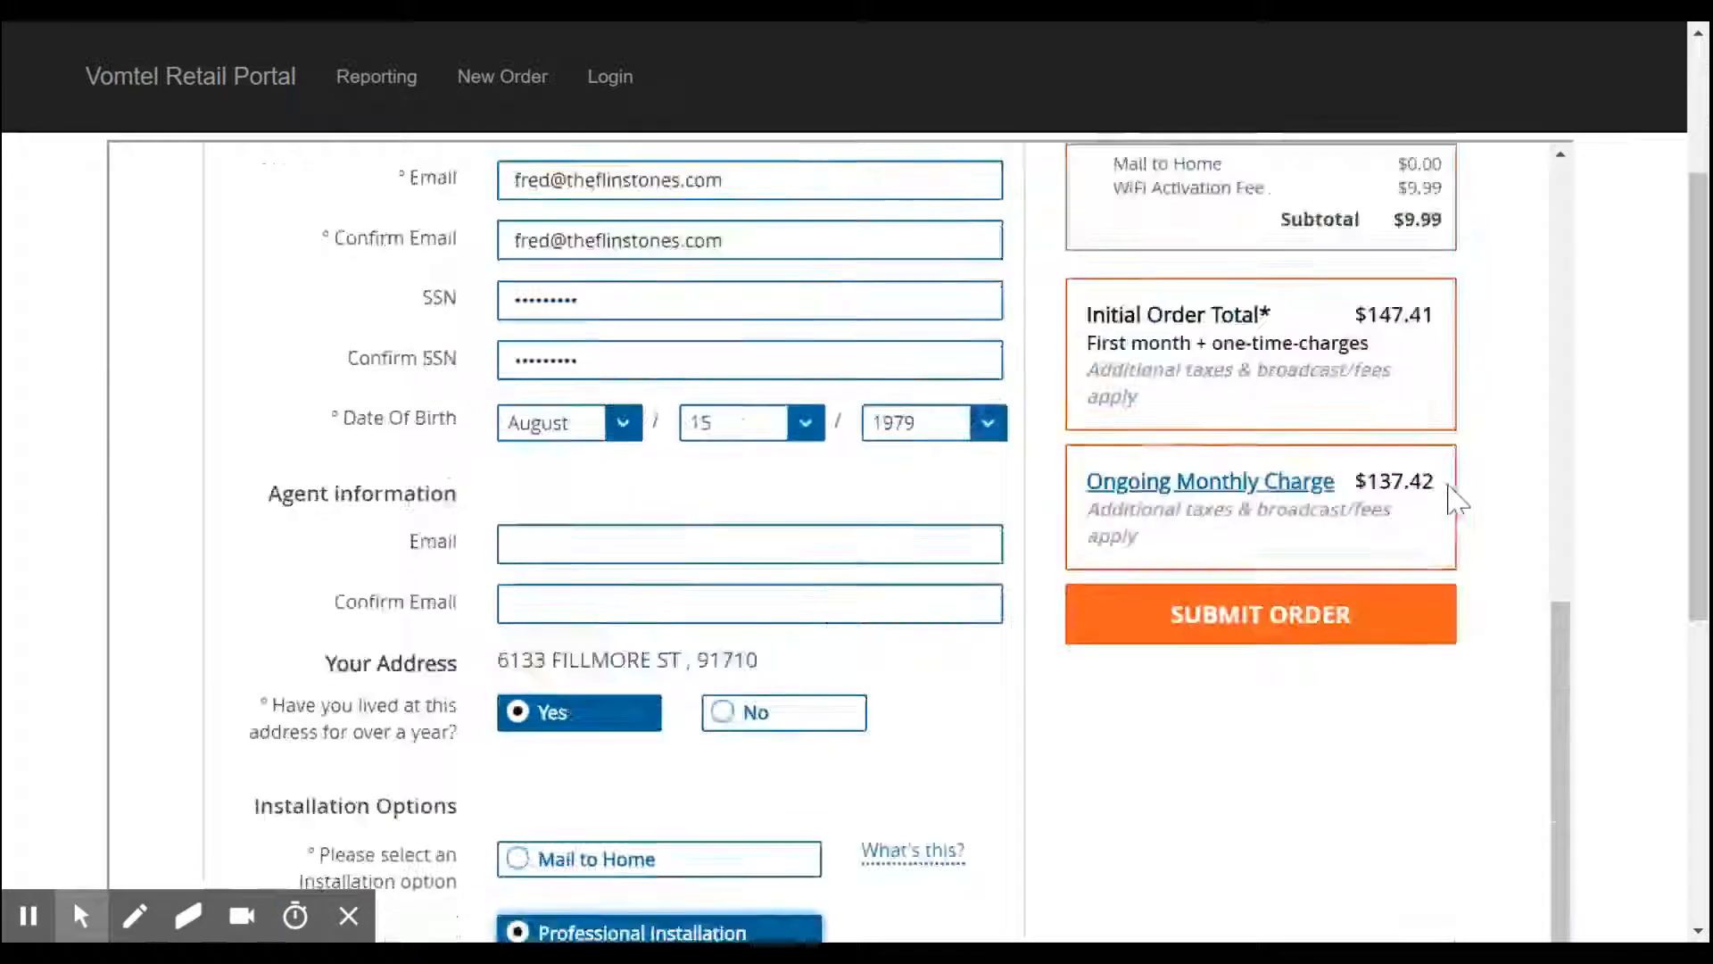
scroll(1486, 505, "up", 8)
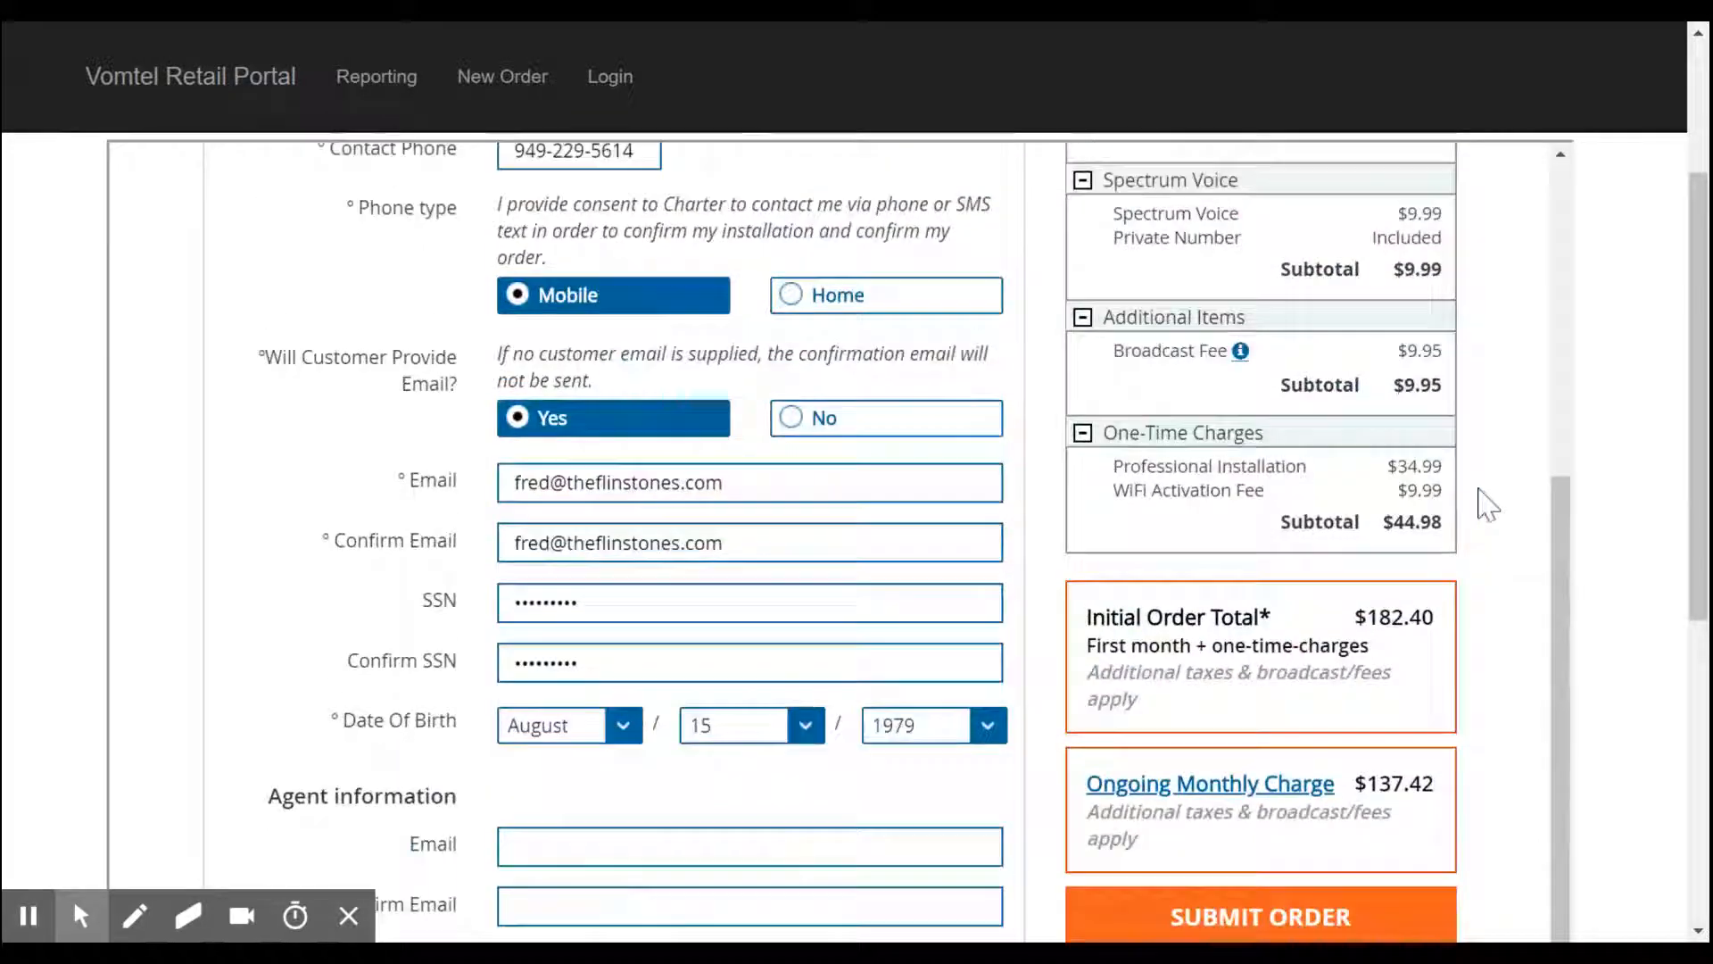
scroll(1488, 503, "down", 2)
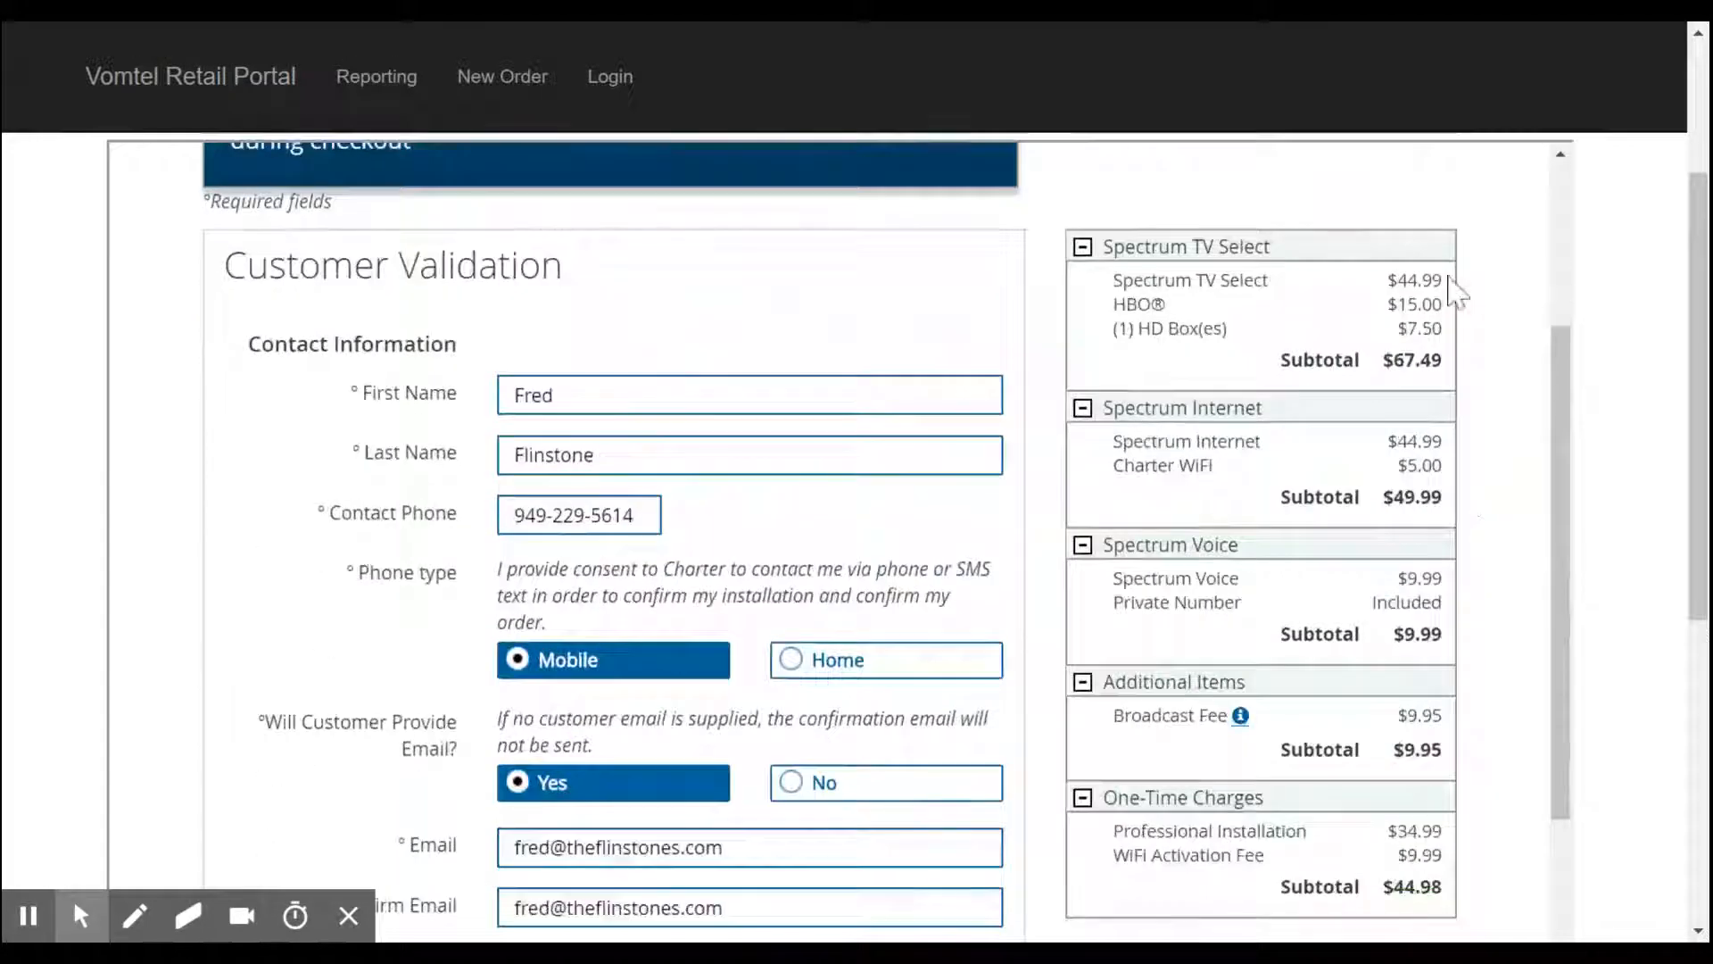
scroll(1501, 473, "down", 2)
scroll(1501, 473, "down", 2)
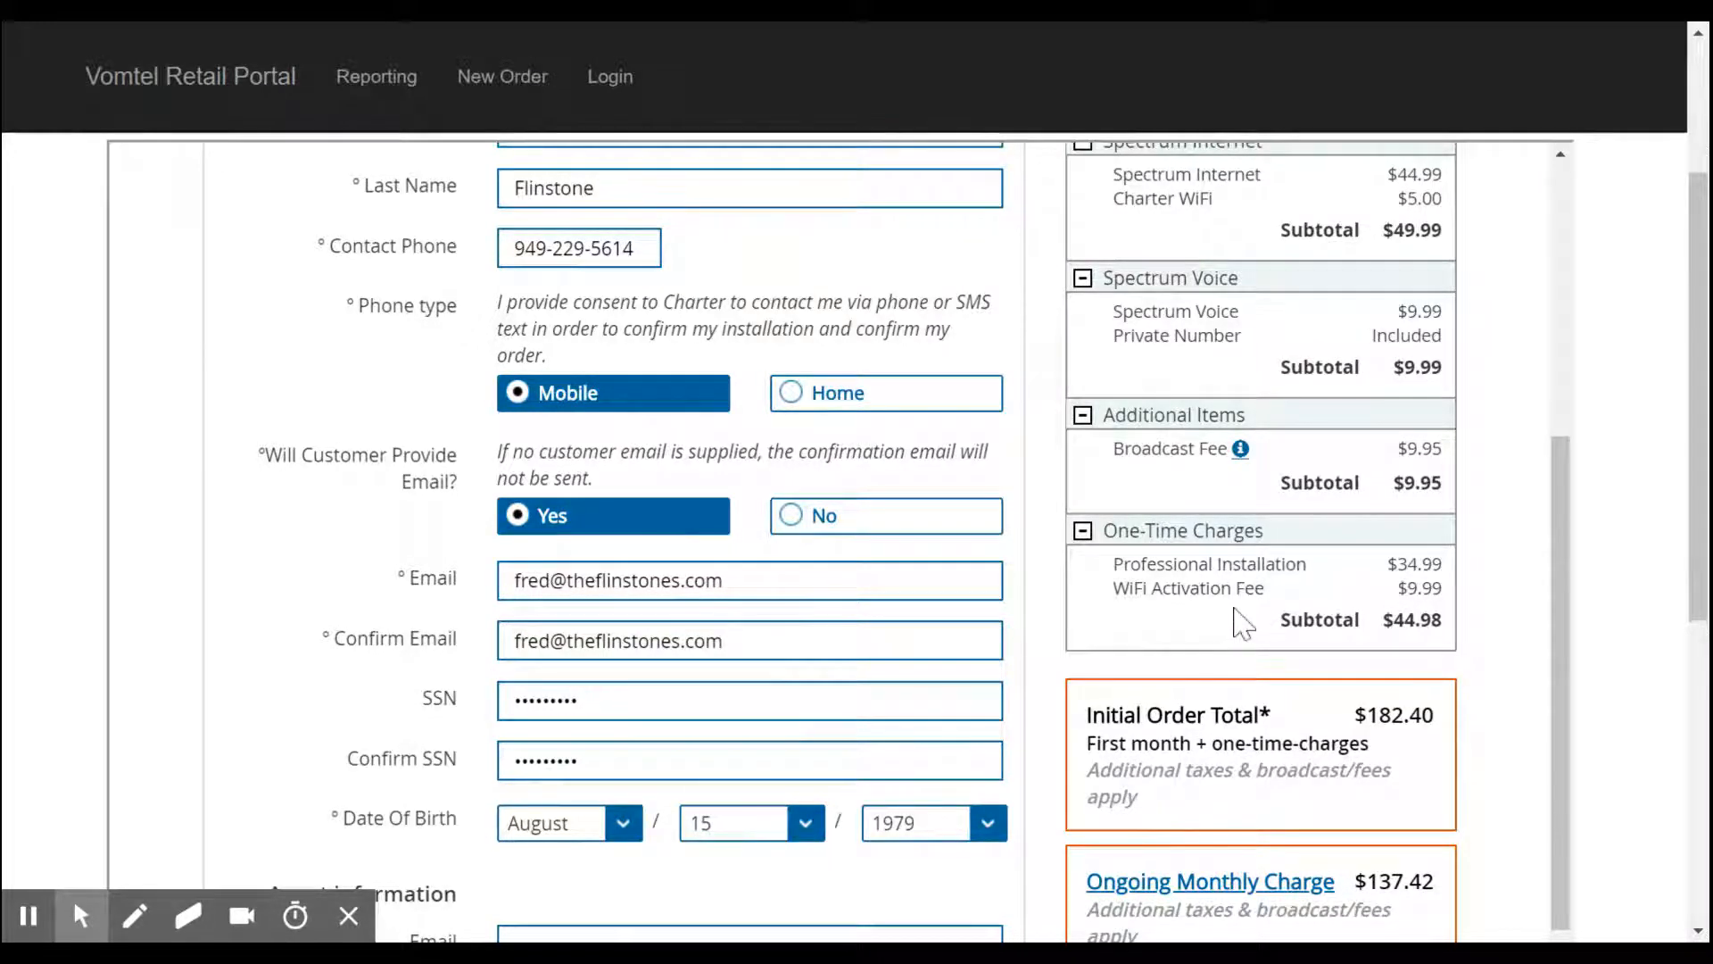
Step: Opt in to the Contract Buy Out special offer and submit the order
scroll(1244, 625, "down", 5)
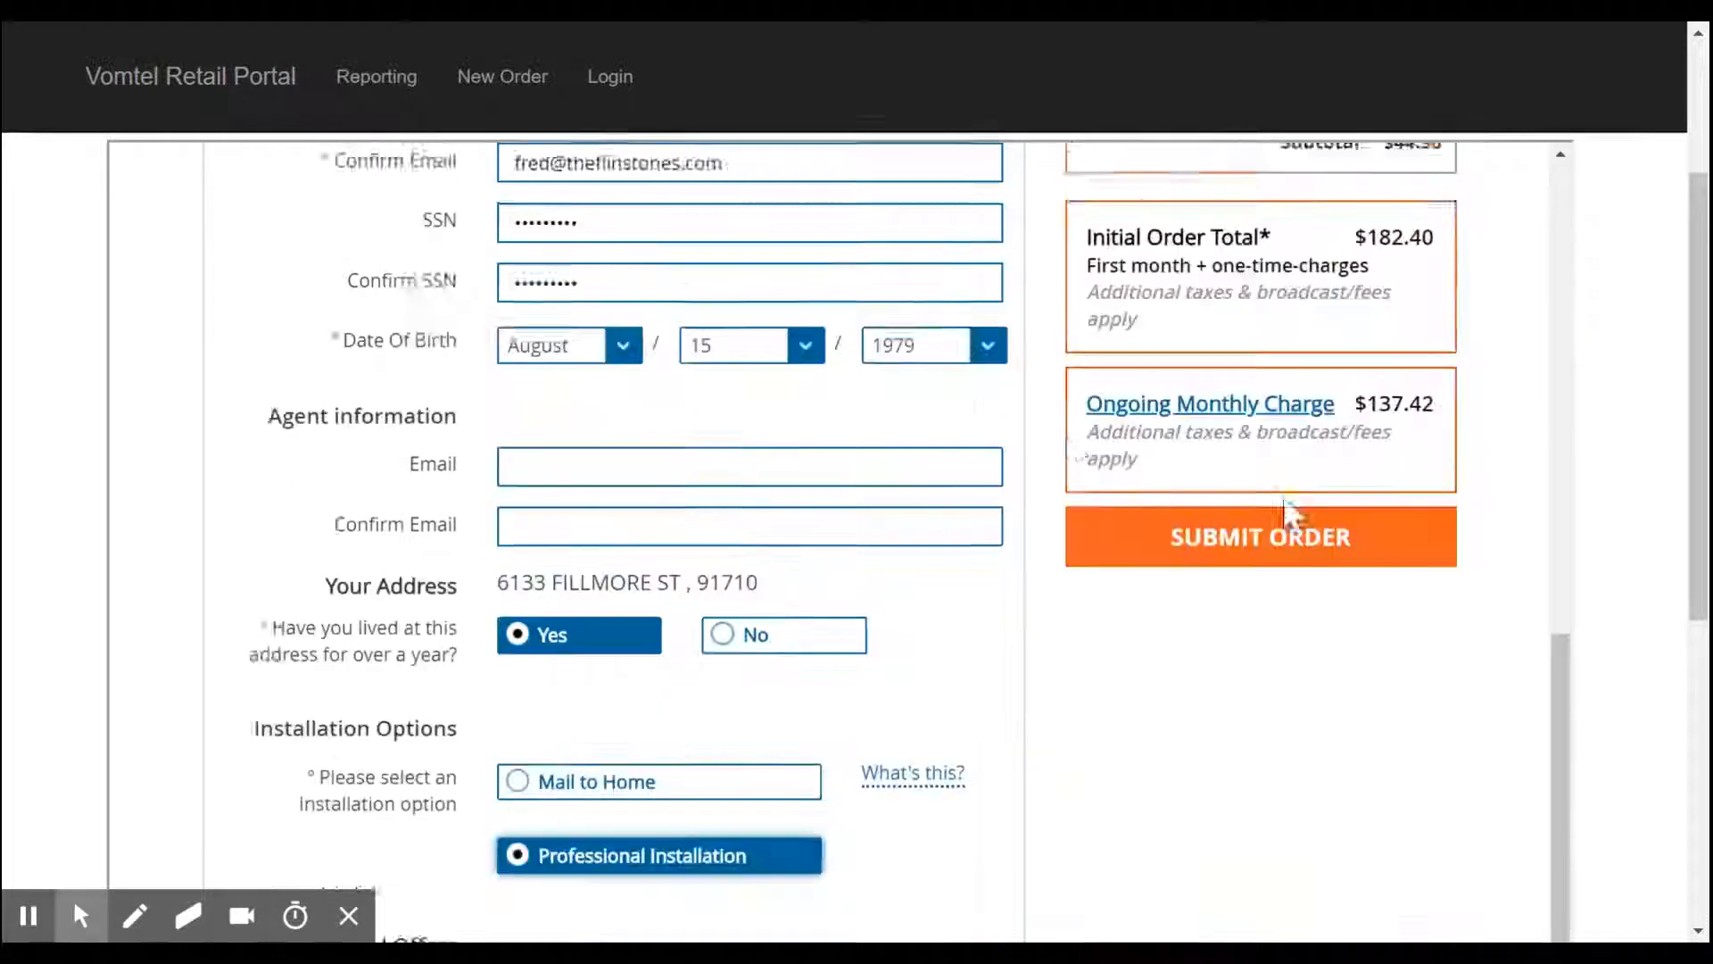
scroll(1036, 433, "down", 6)
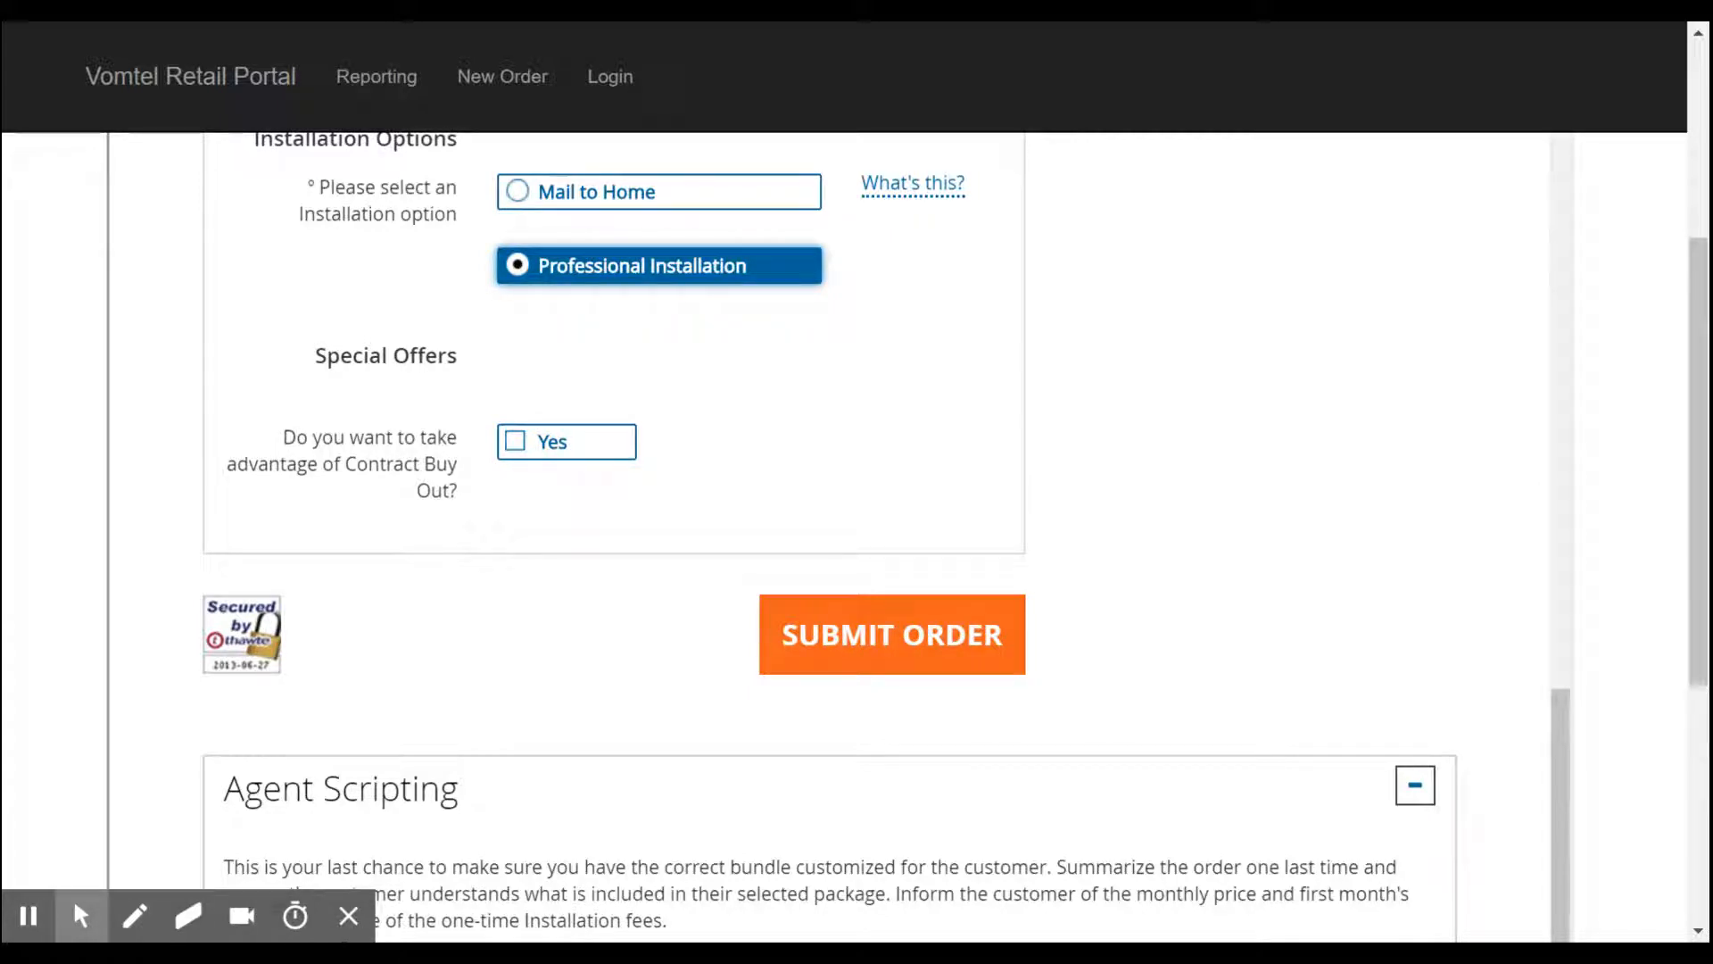
left_click(529, 455)
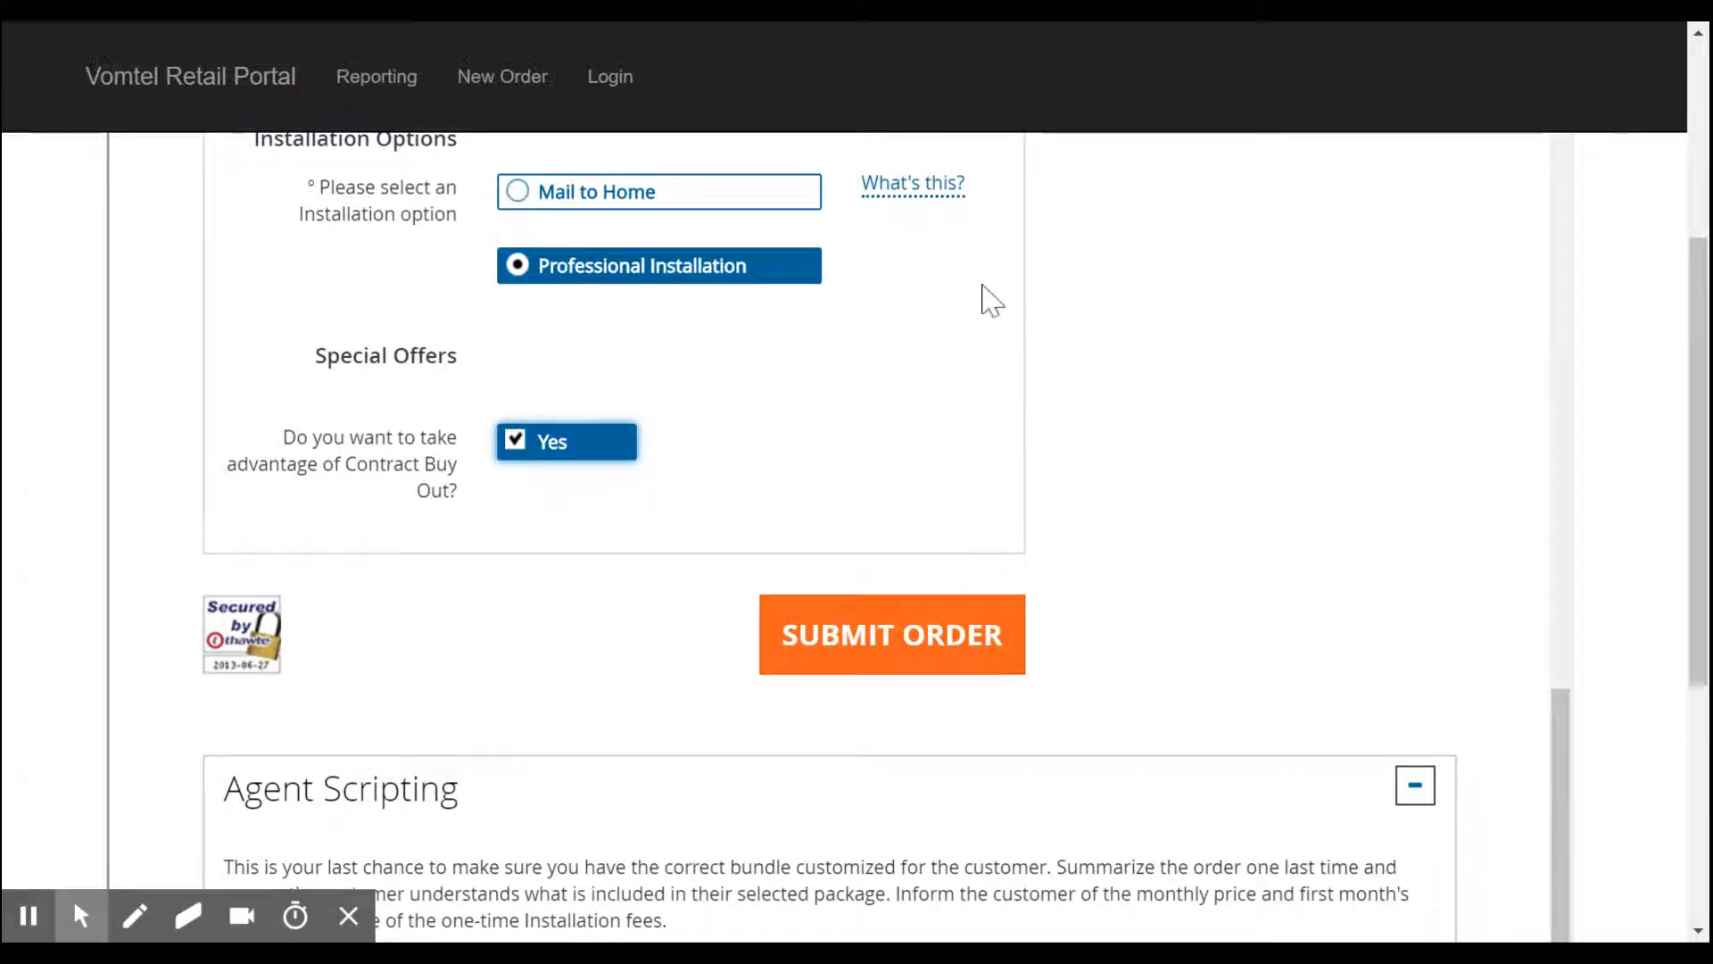
left_click(897, 645)
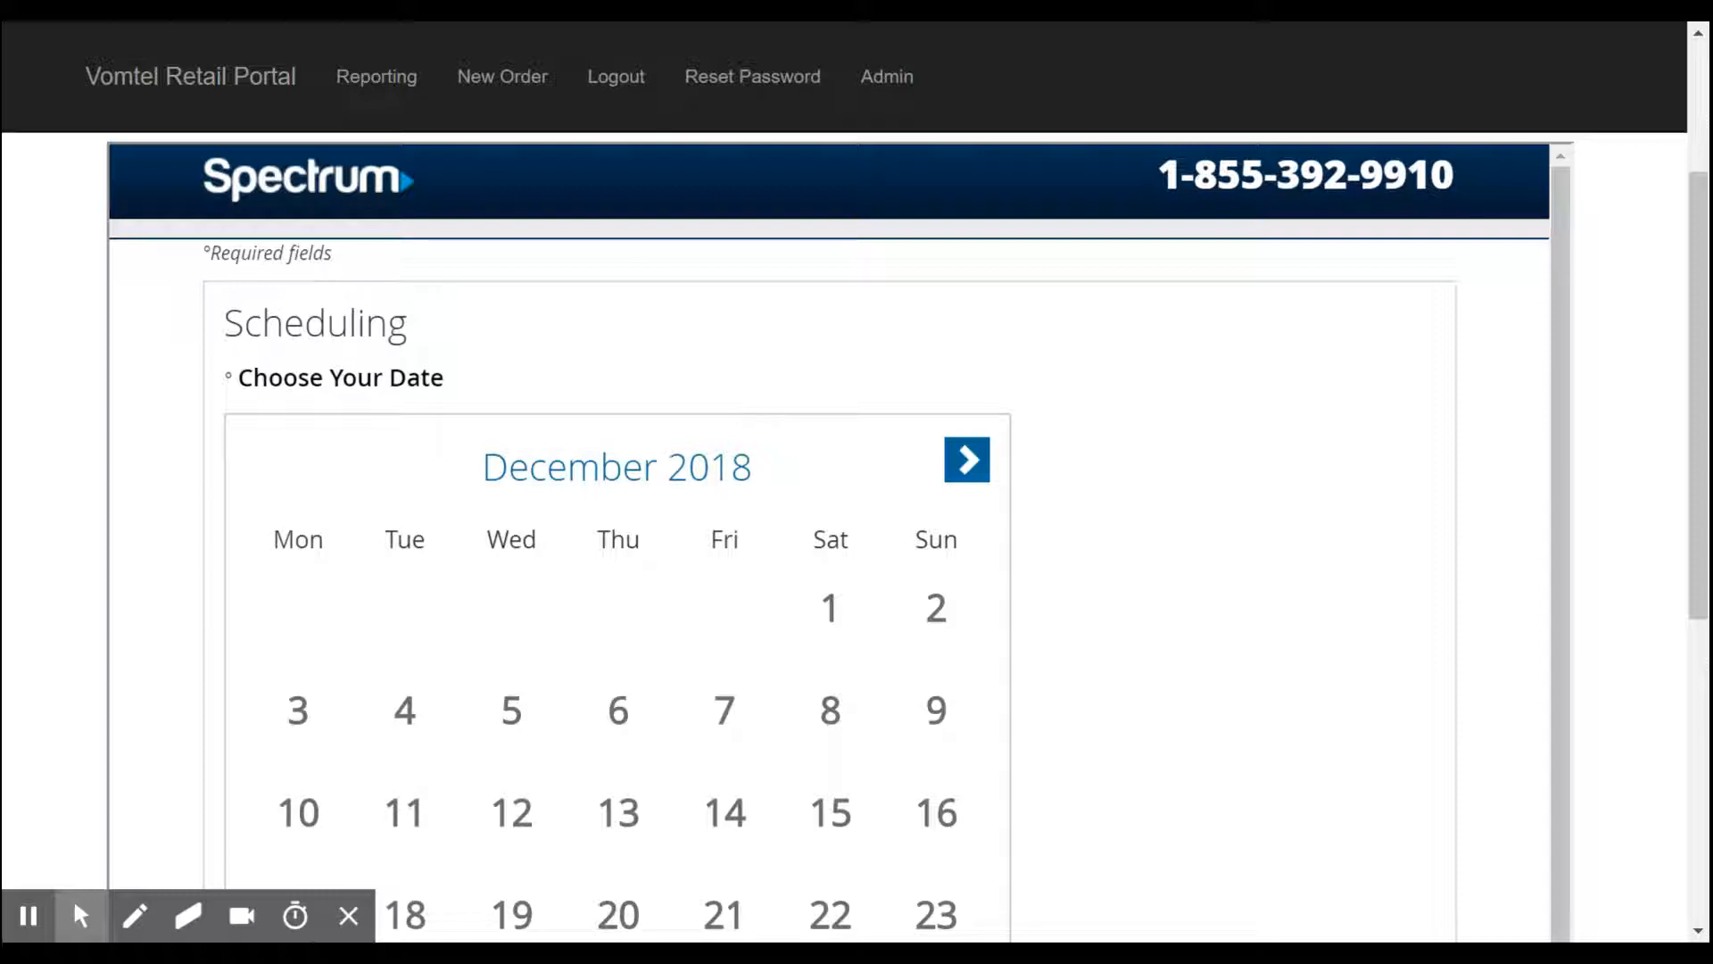
Step: Choose December 31, 2018 with the 08:00AM - 09:00AM slot as the first installation appointment
scroll(179, 321, "down", 5)
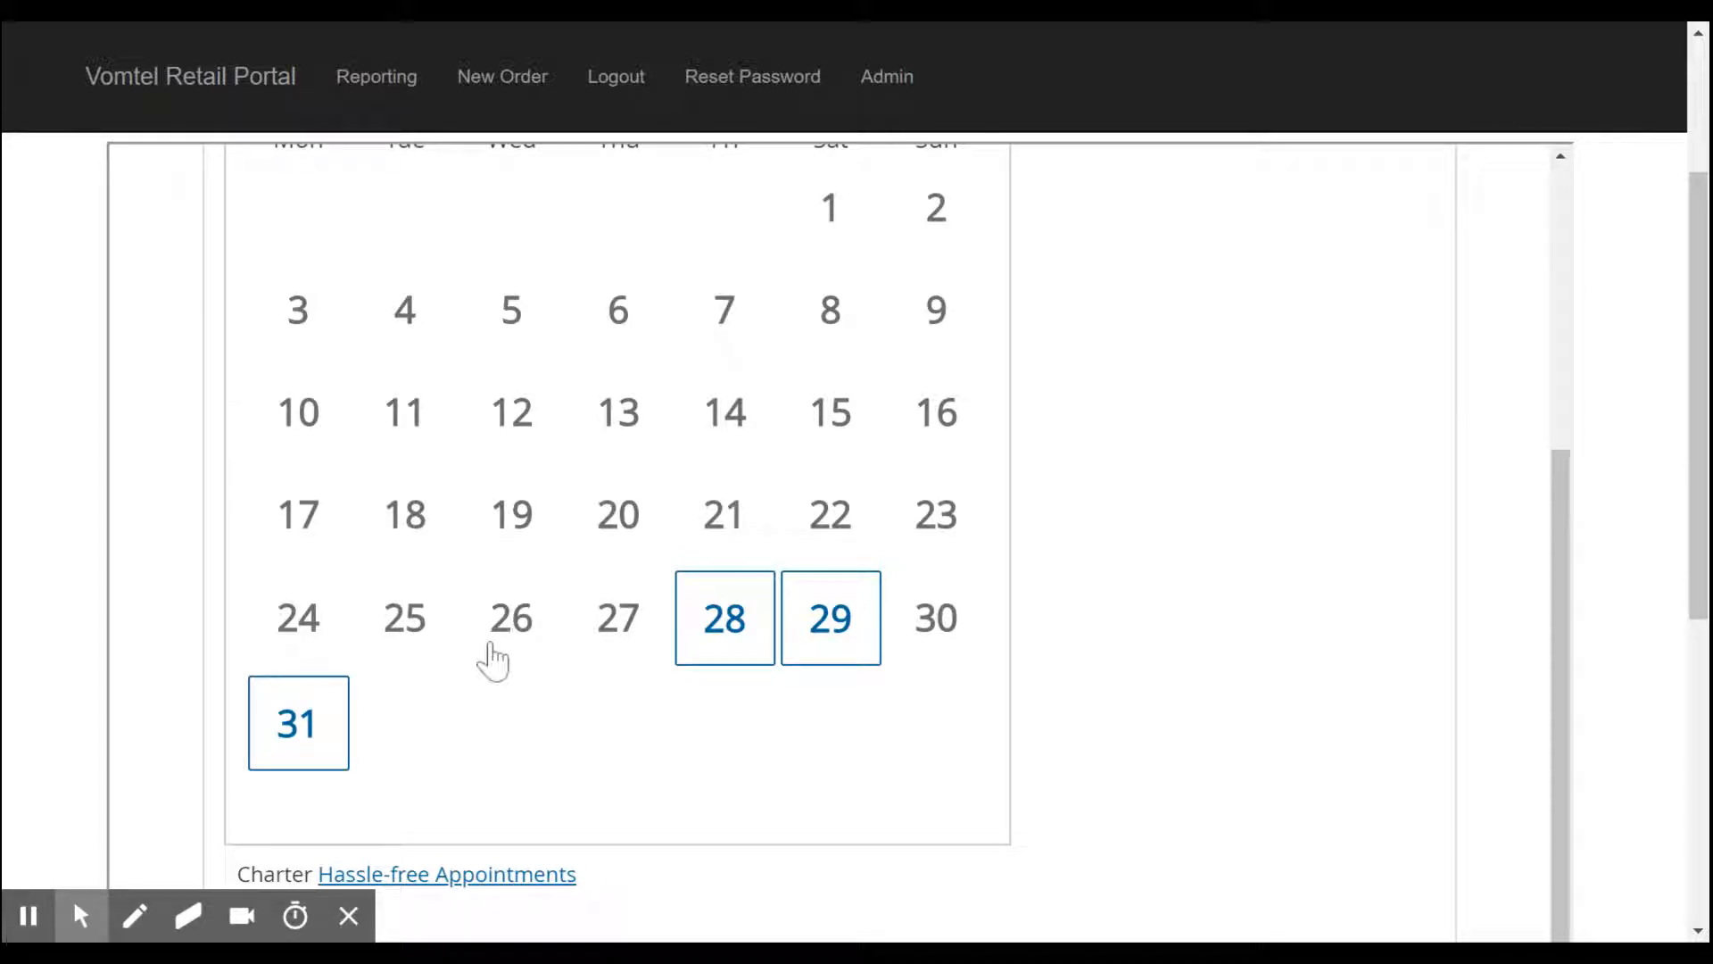
left_click(323, 715)
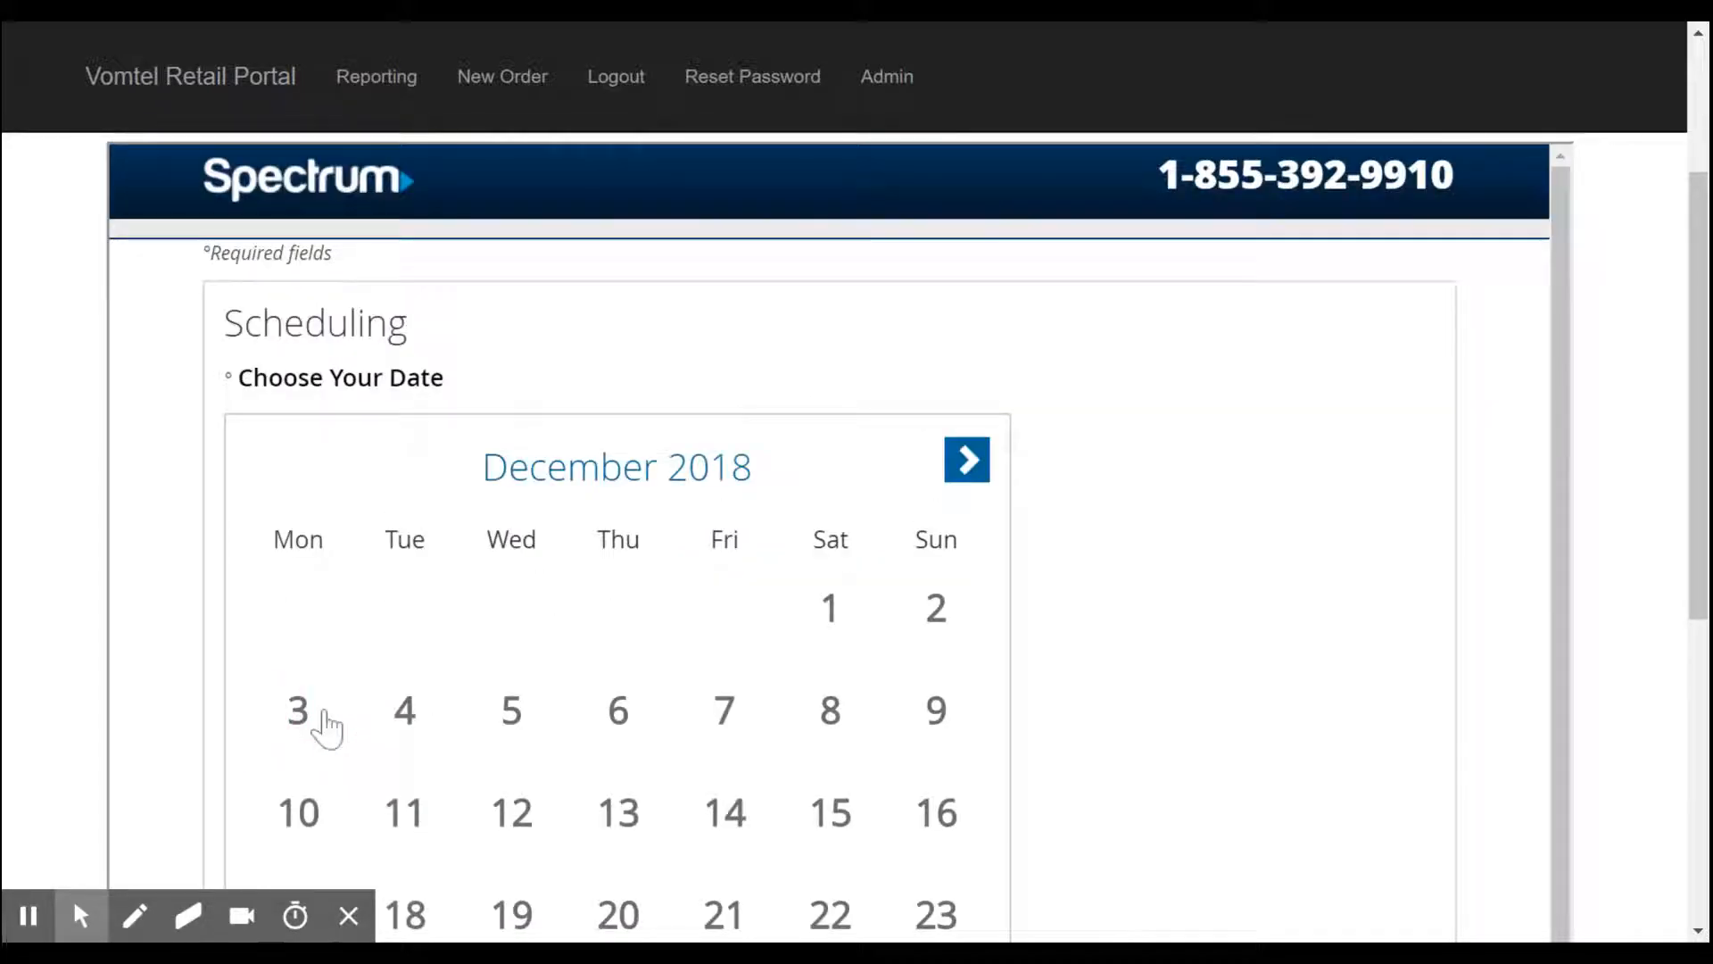
scroll(437, 651, "down", 5)
left_click(332, 692)
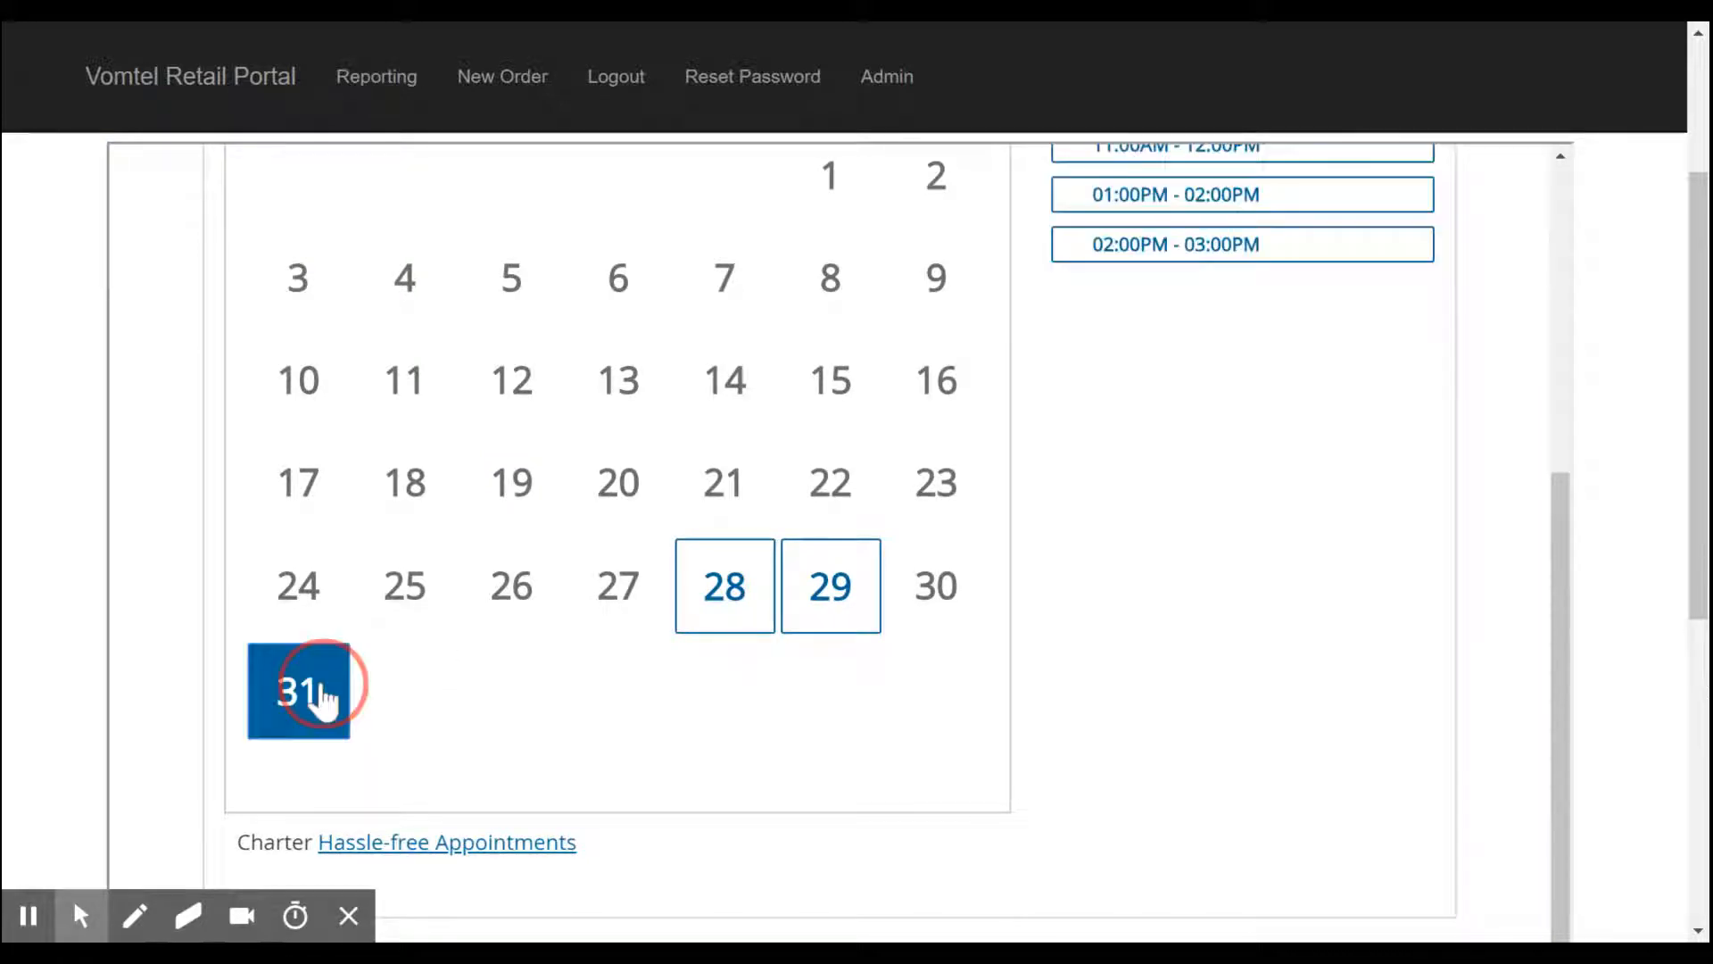
scroll(1403, 653, "up", 2)
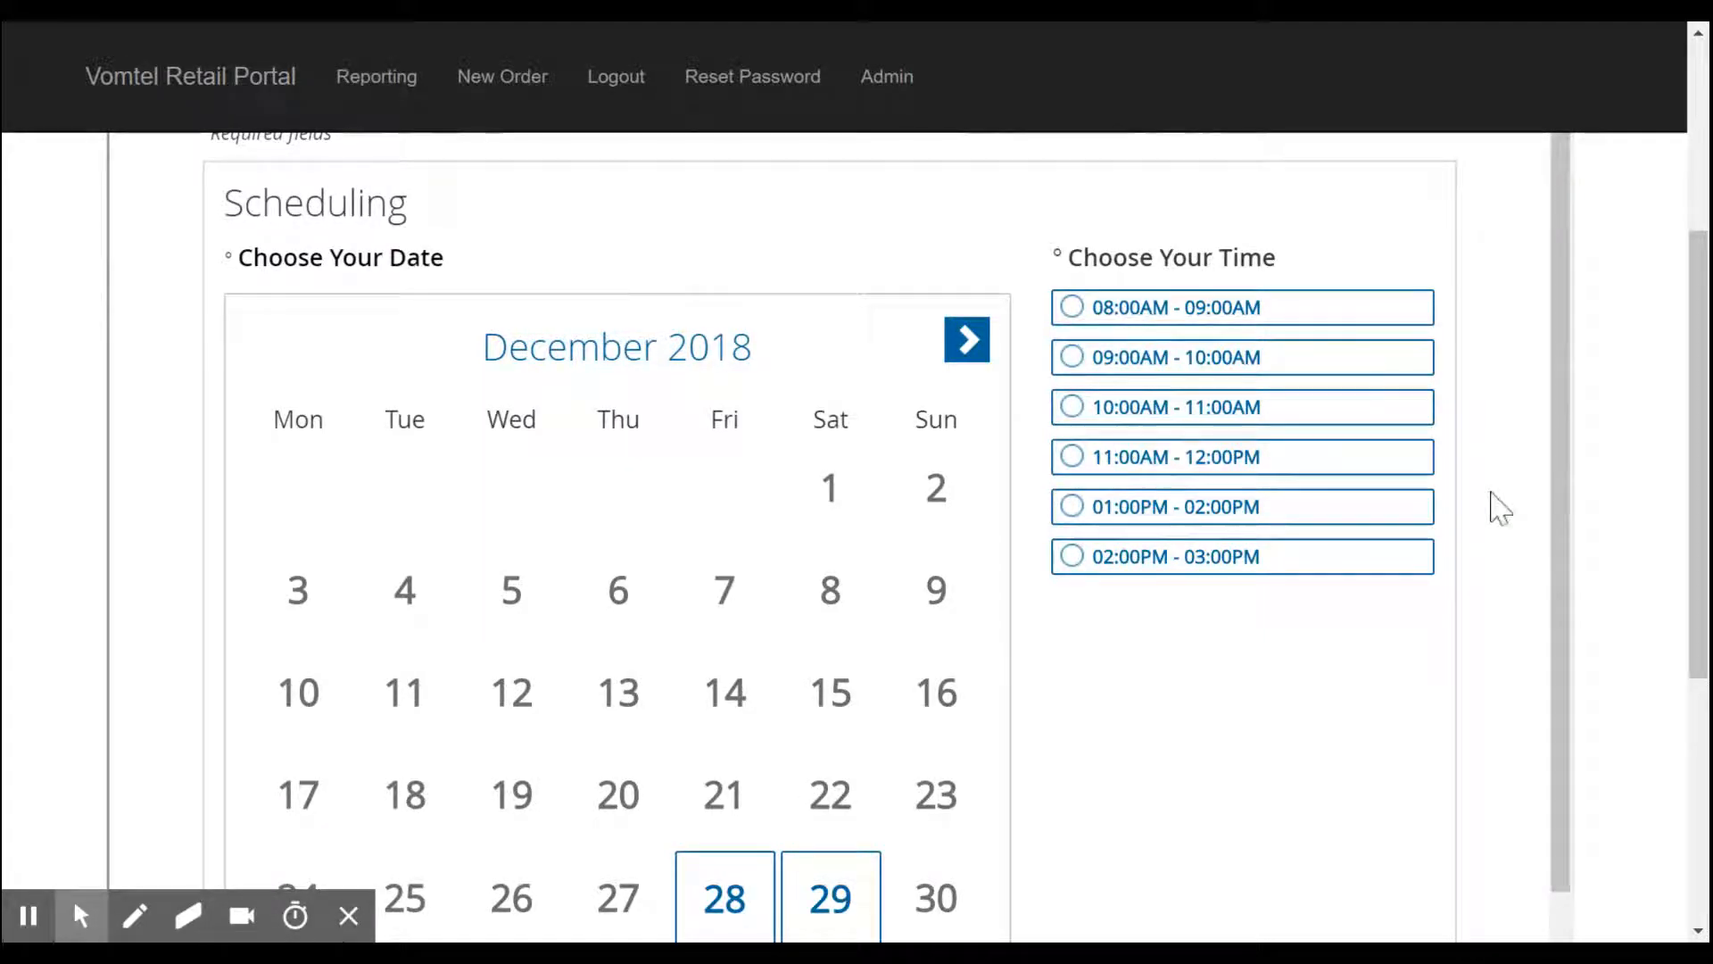
left_click(1082, 308)
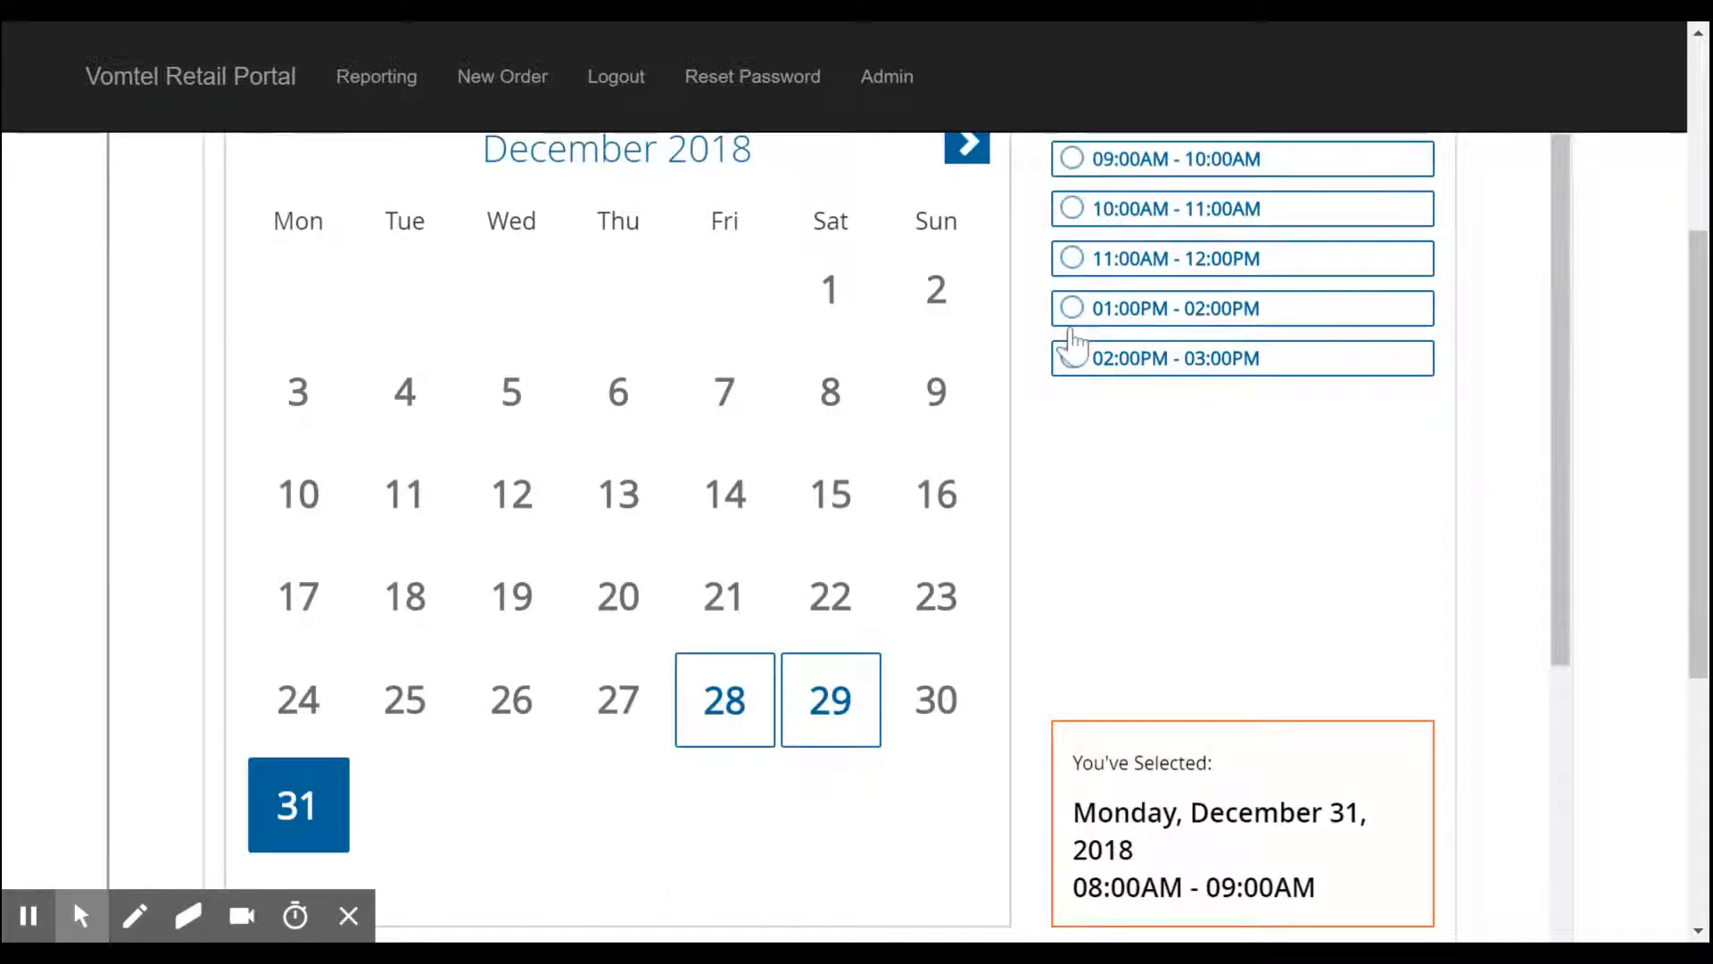
Step: Choose January 5, 2019 with the 09:00AM - 10:00AM slot as the second-choice installation appointment
scroll(1224, 527, "down", 1)
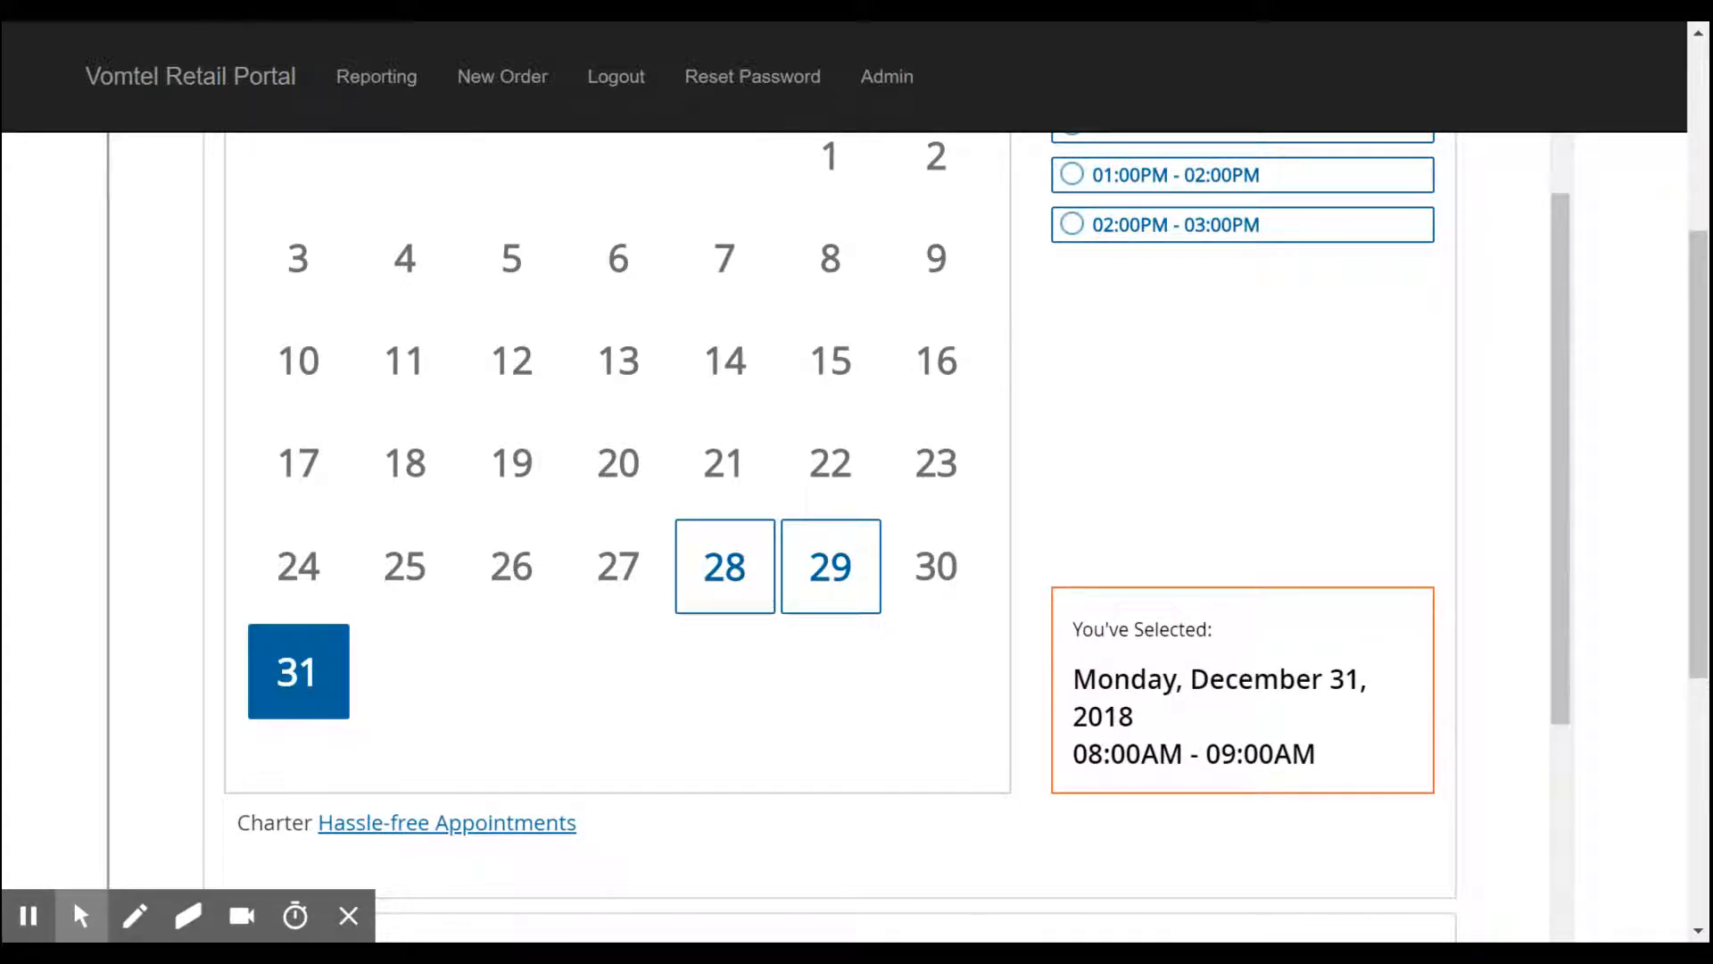
scroll(1273, 761, "down", 2)
scroll(1044, 630, "down", 2)
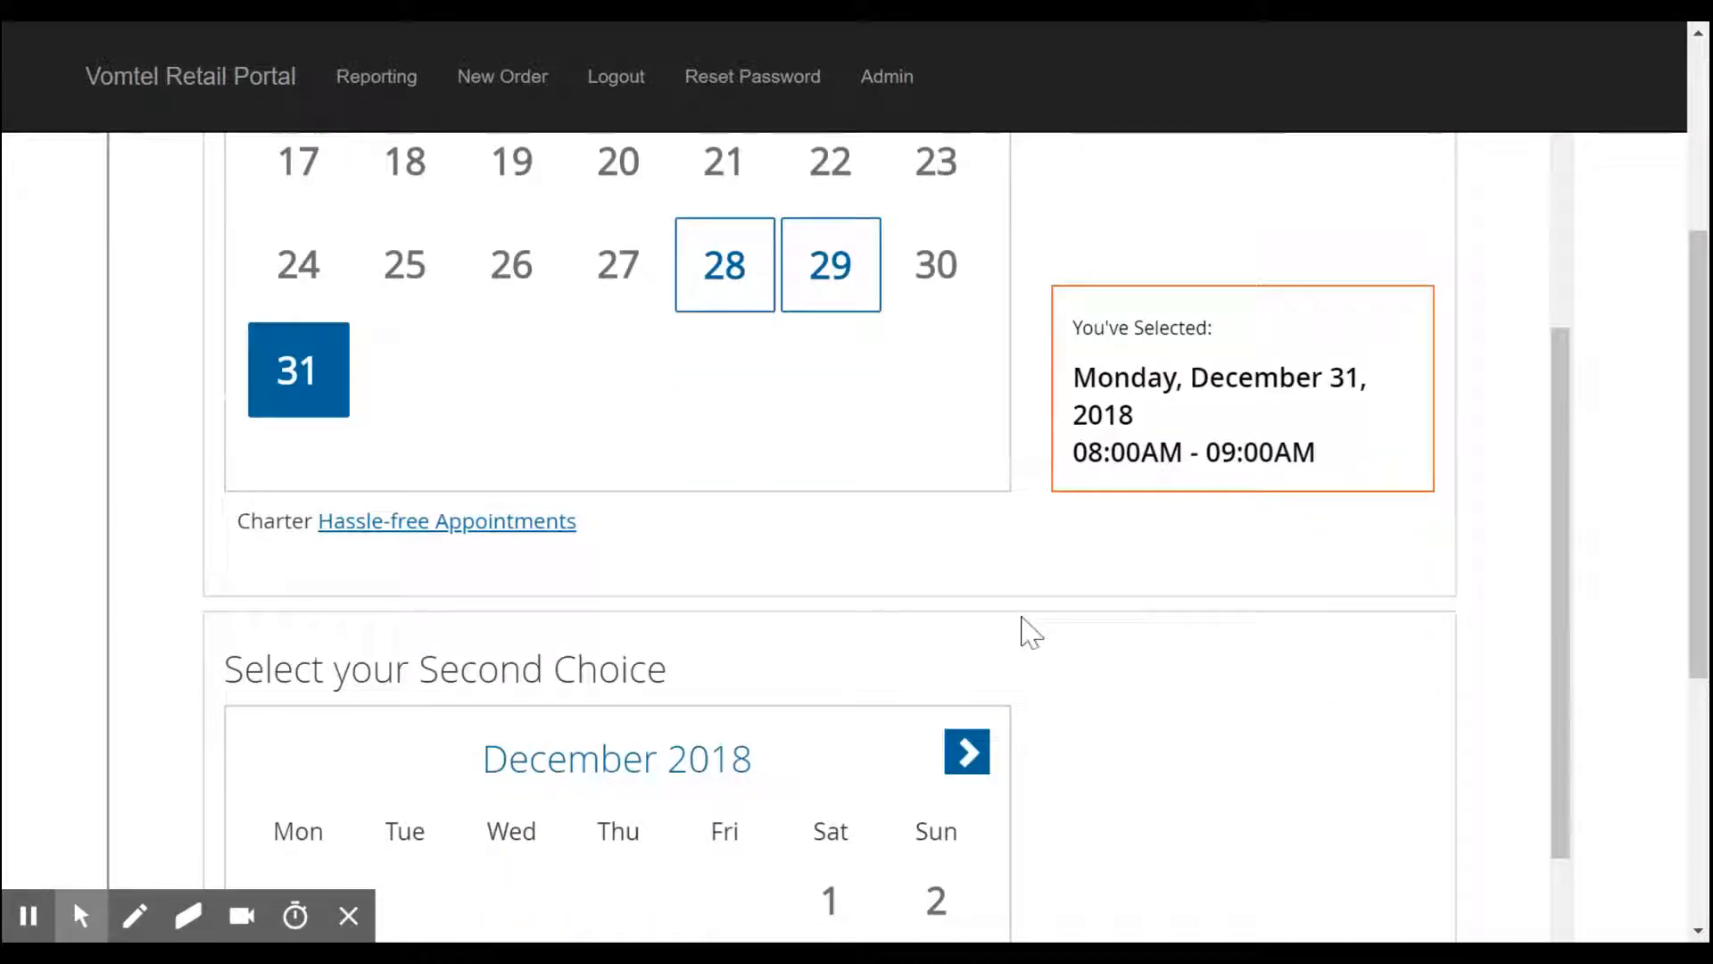
scroll(536, 478, "down", 1)
scroll(478, 460, "down", 5)
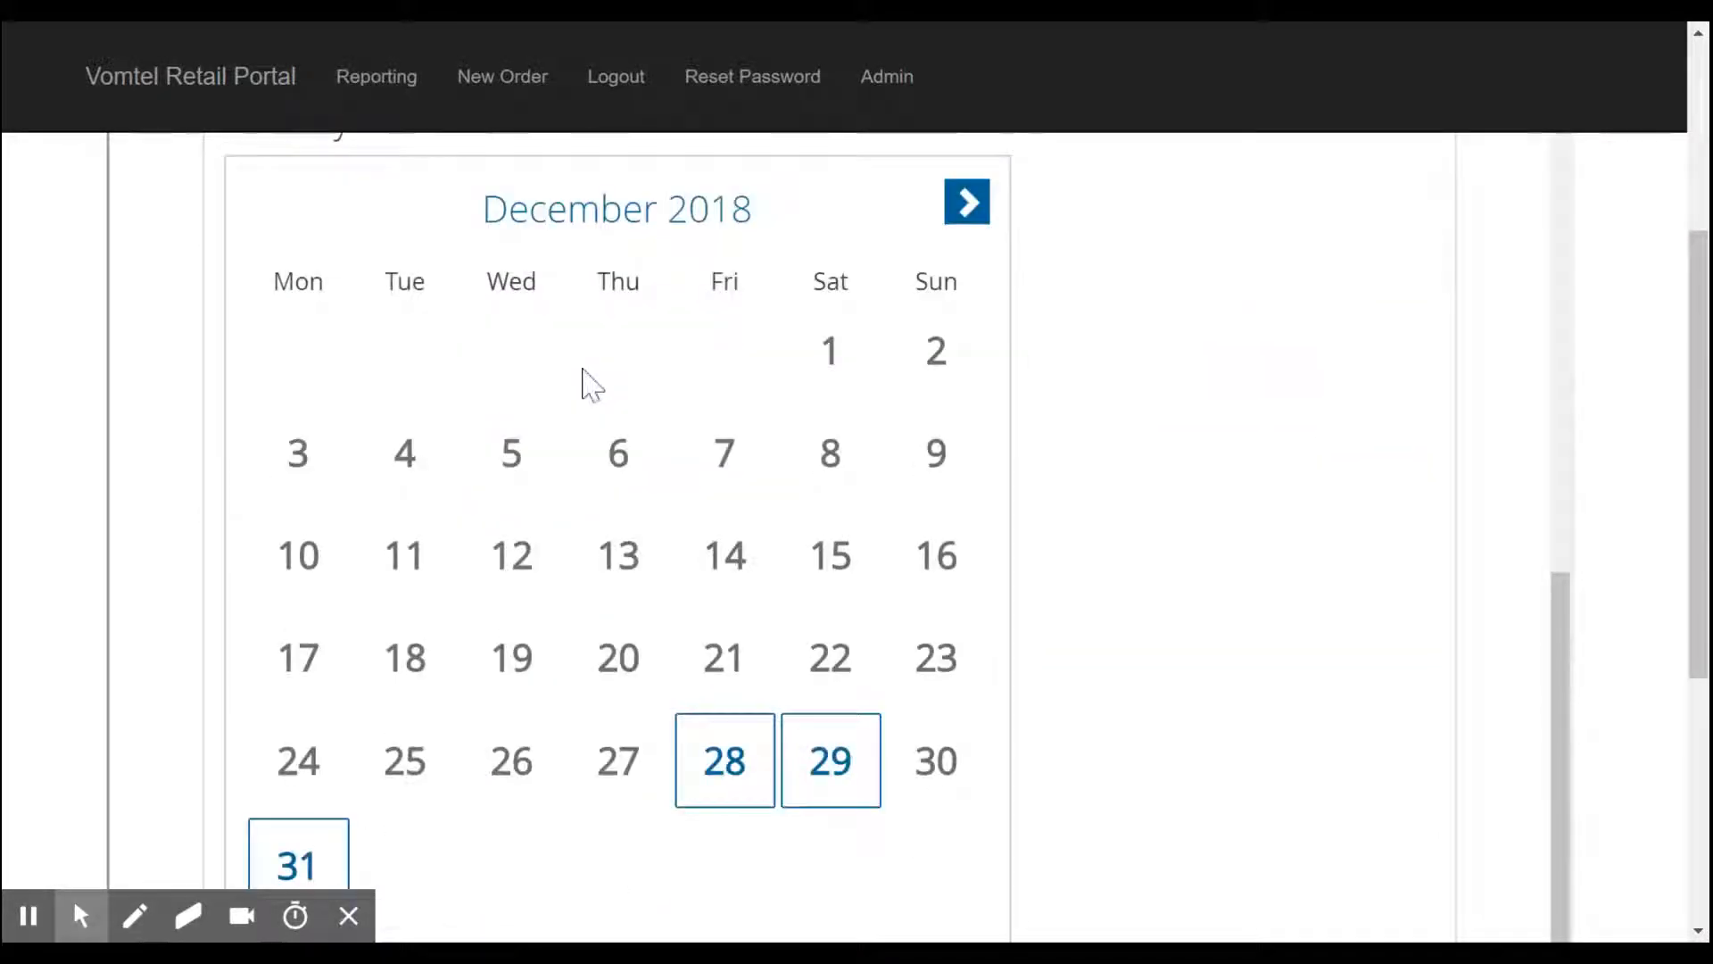
scroll(987, 371, "up", 2)
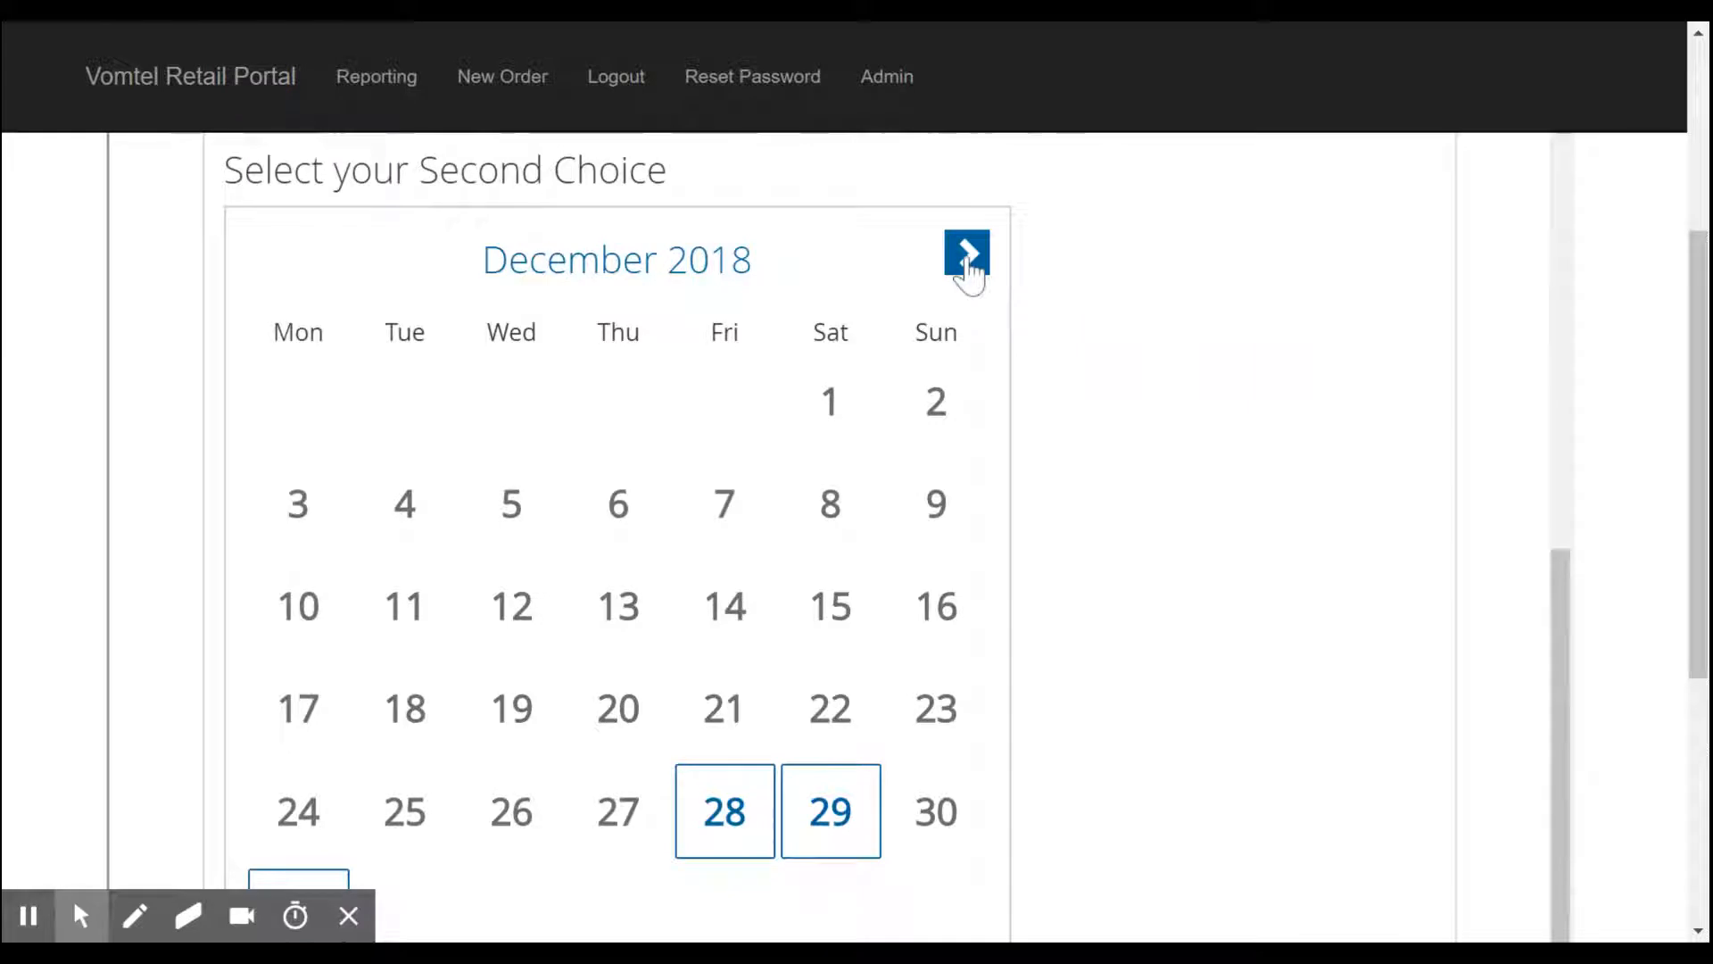
left_click(969, 260)
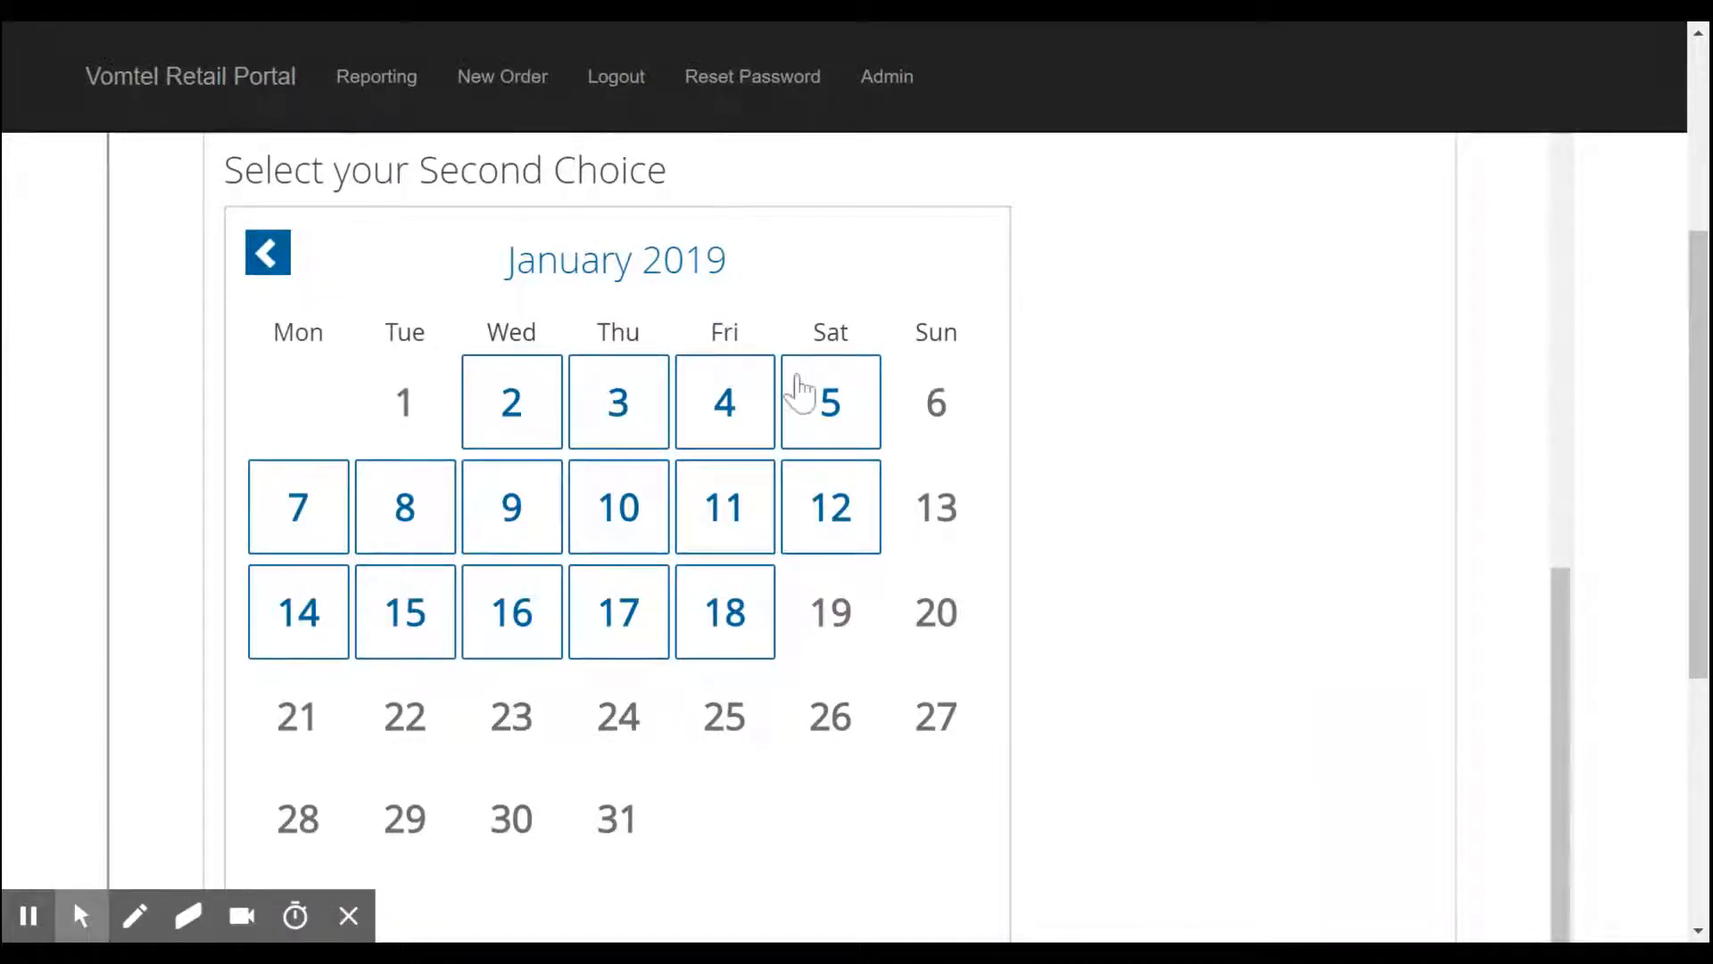
left_click(834, 410)
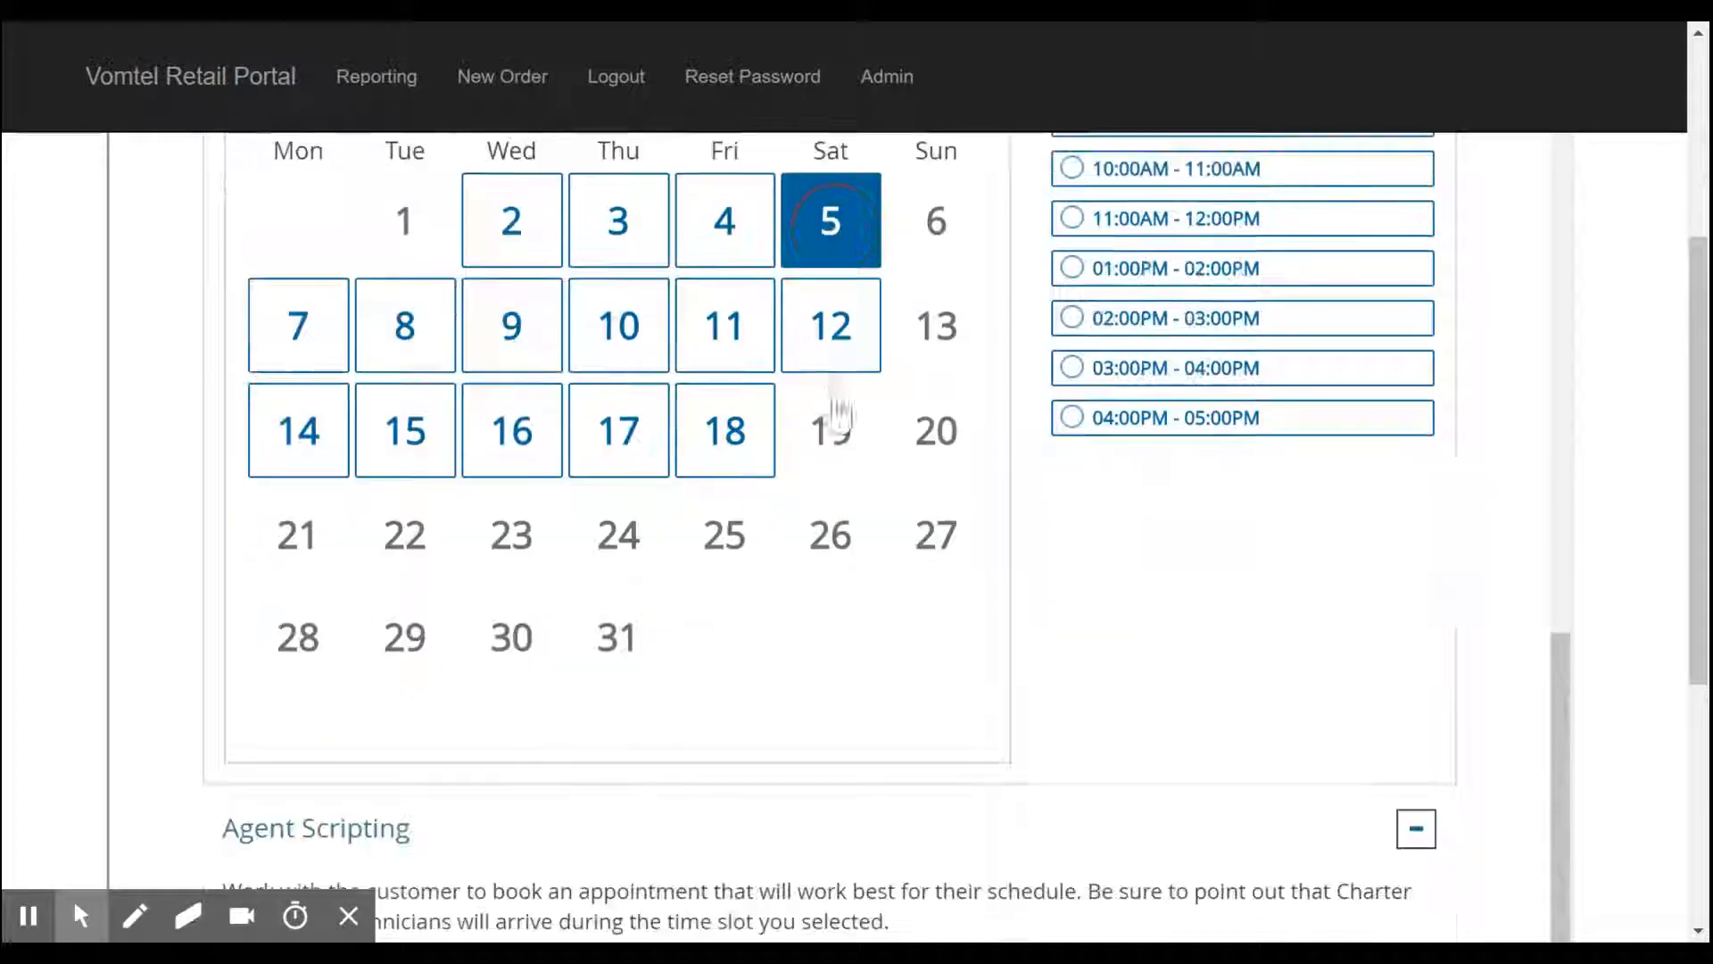
scroll(1332, 574, "up", 1)
scroll(1332, 574, "up", 1)
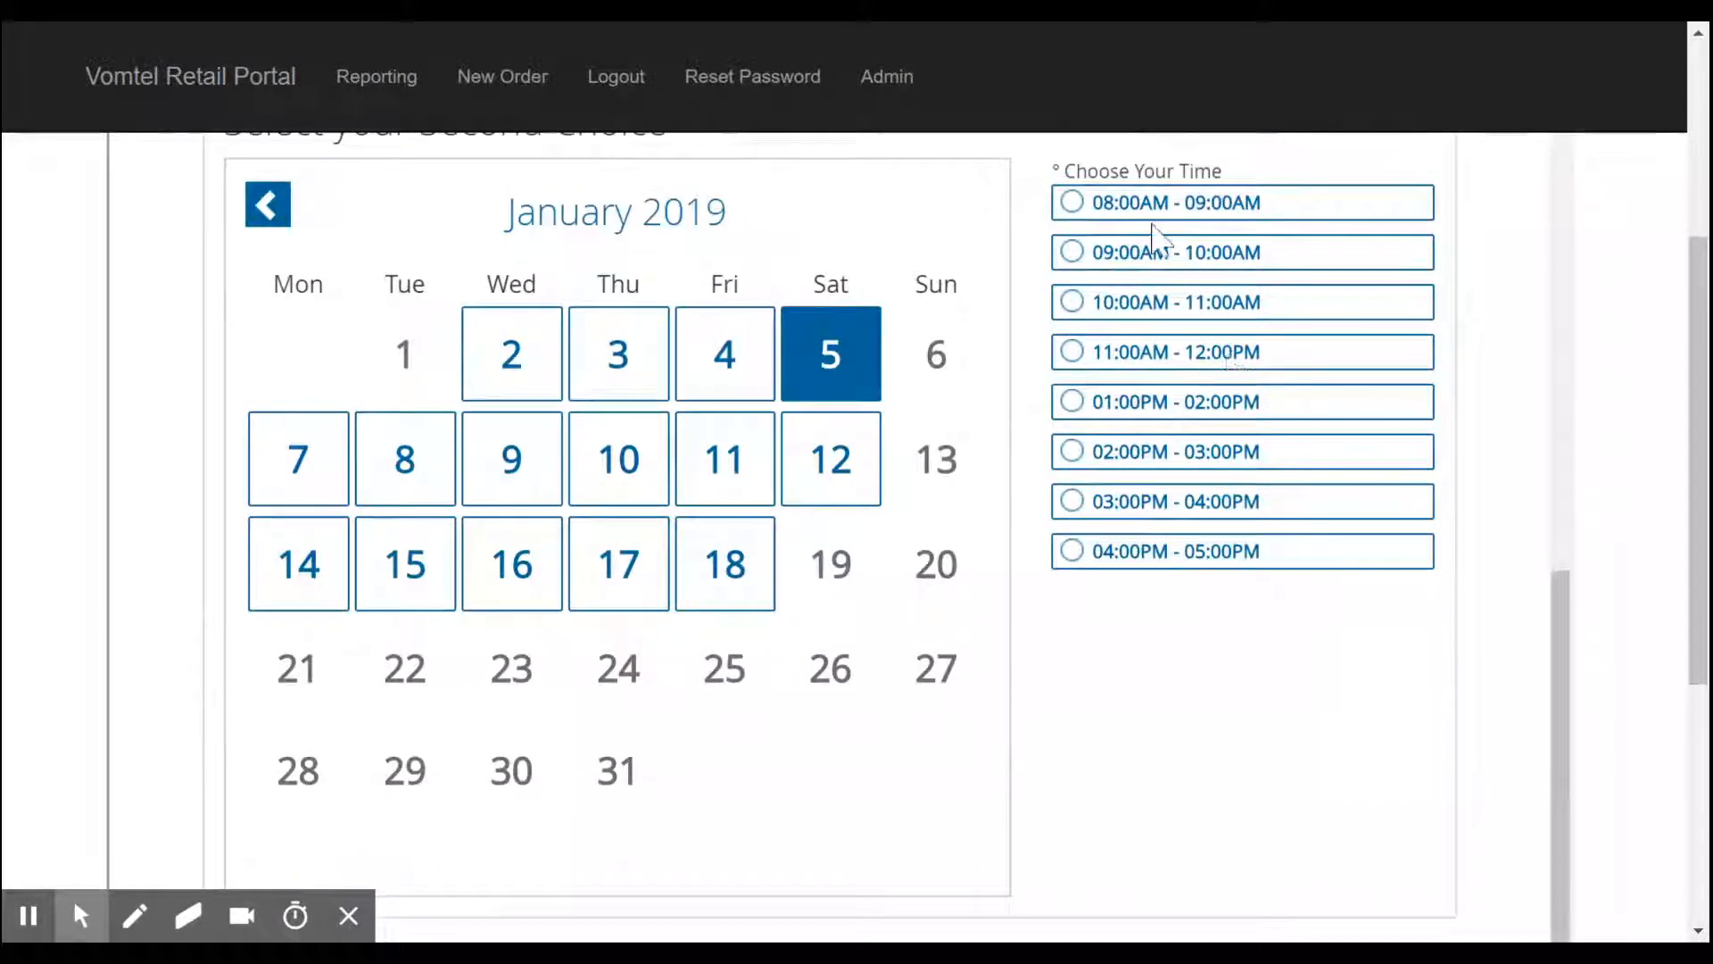
left_click(1071, 254)
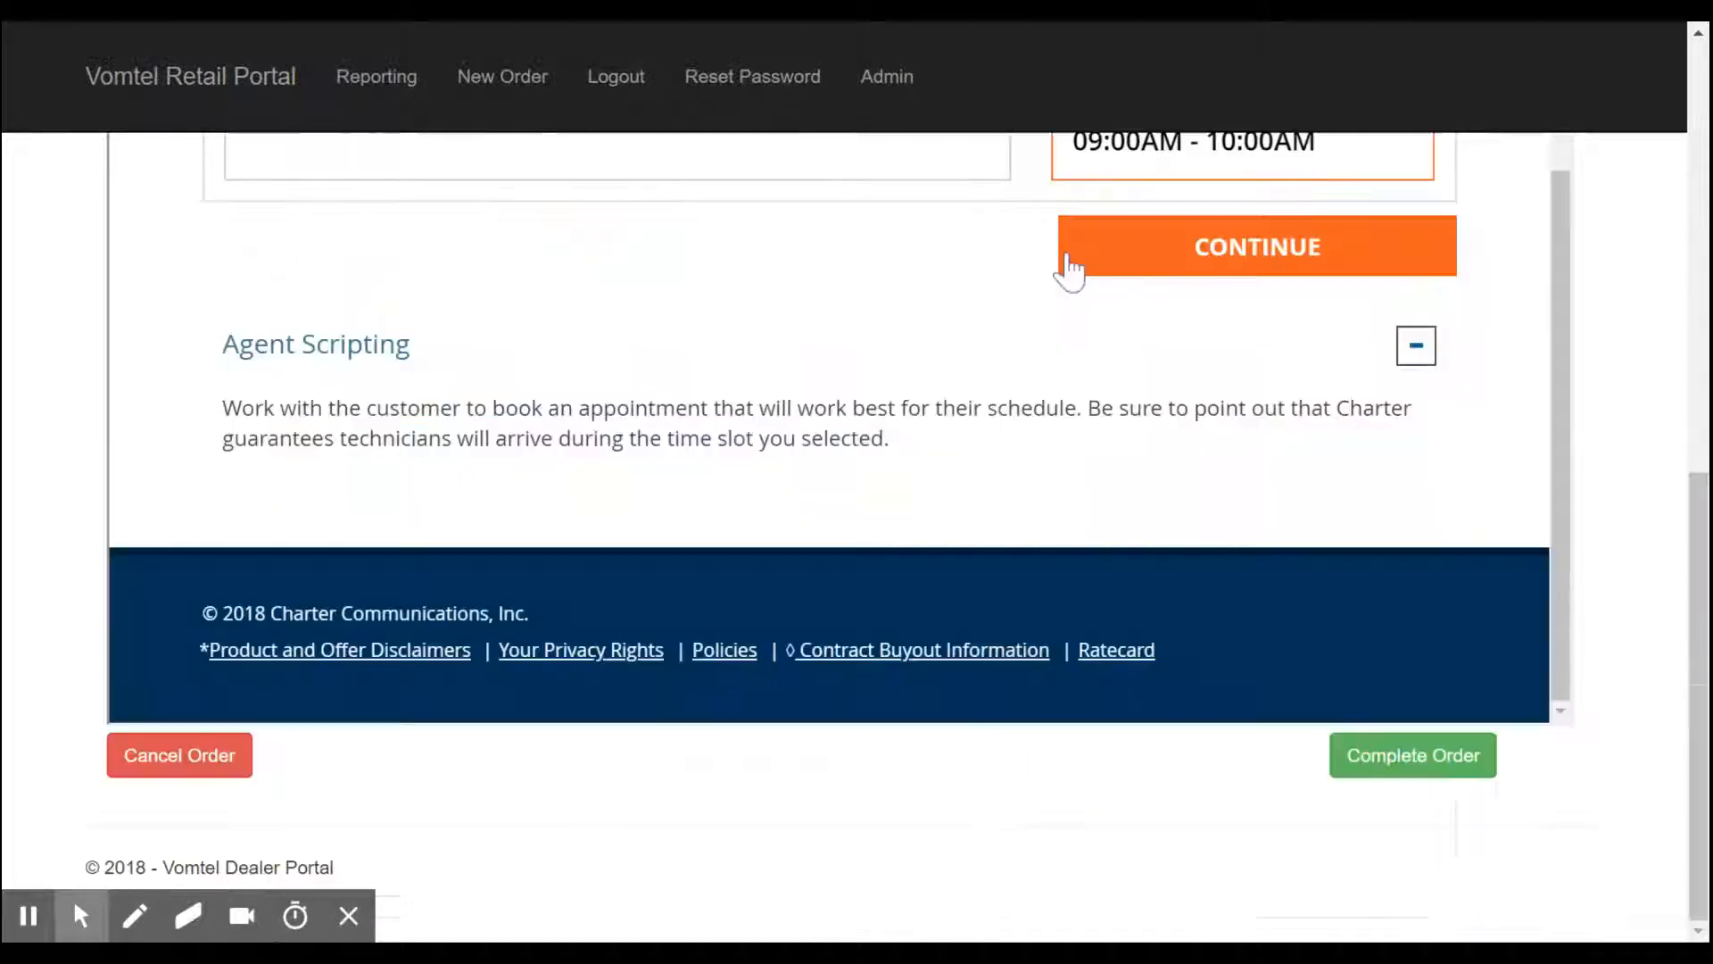
Step: Review the second-choice appointment and continue from scheduling to the order confirmation page
scroll(1008, 326, "up", 1)
scroll(990, 337, "up", 1)
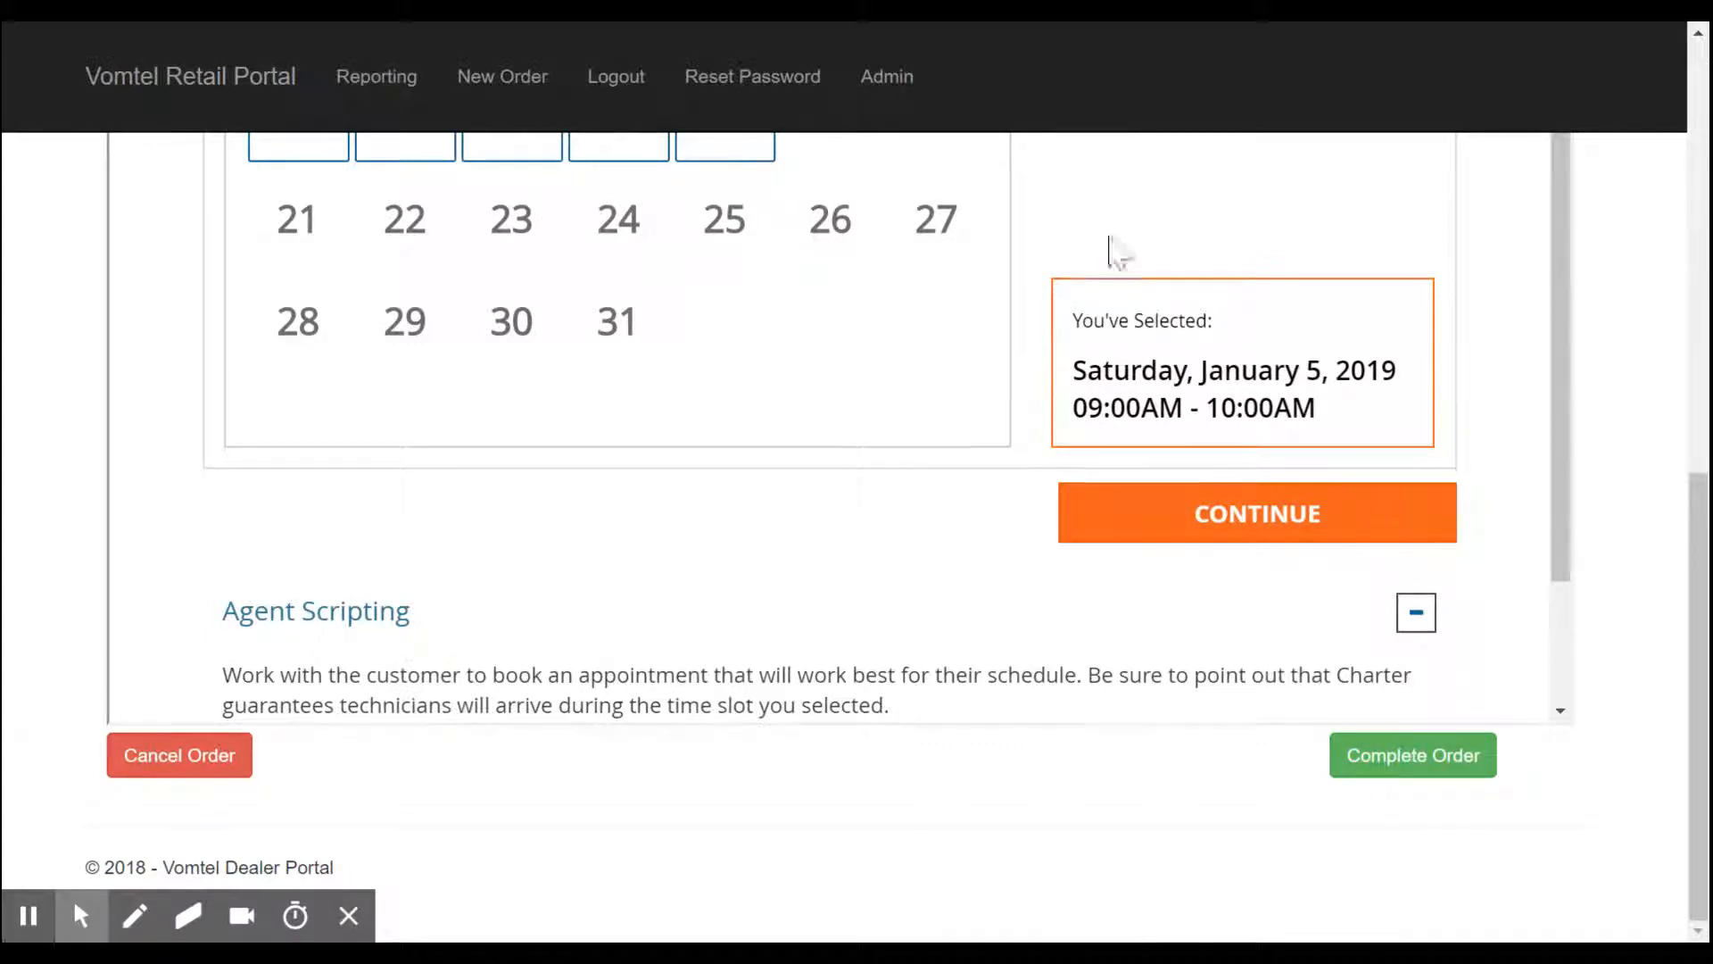
left_click(1276, 528)
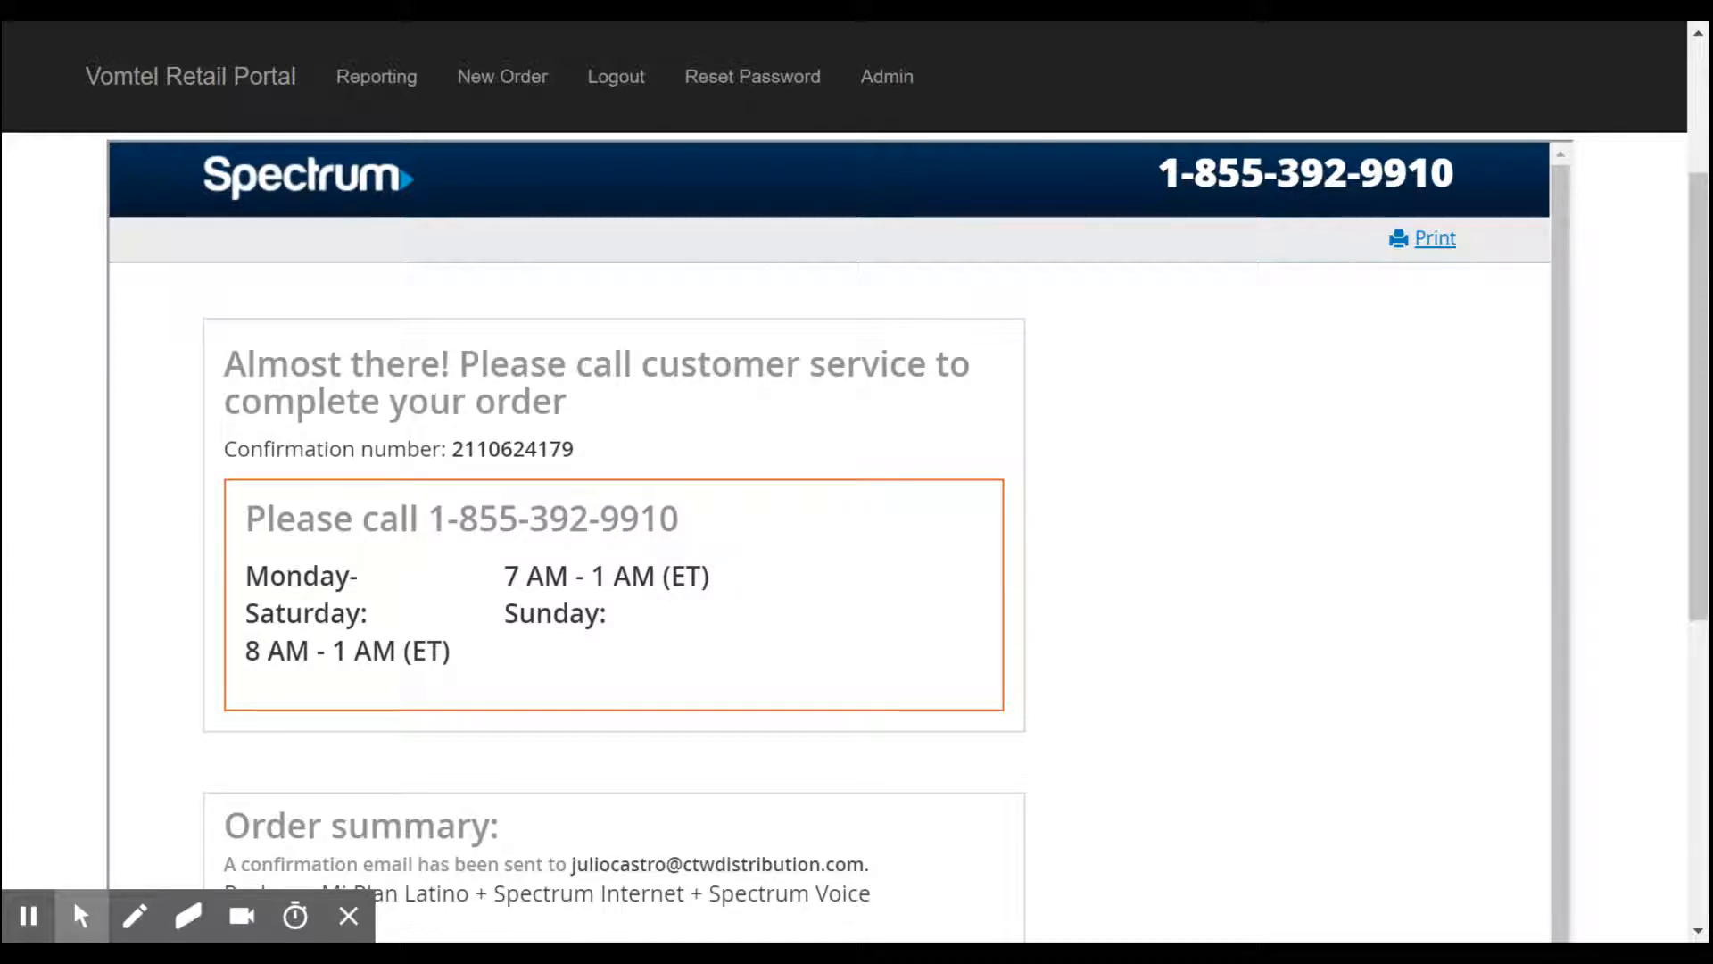
Step: Highlight the order's confirmation number and examine the Sales ID's and provider phone lines for calling customer service
left_click_drag(450, 448, 600, 453)
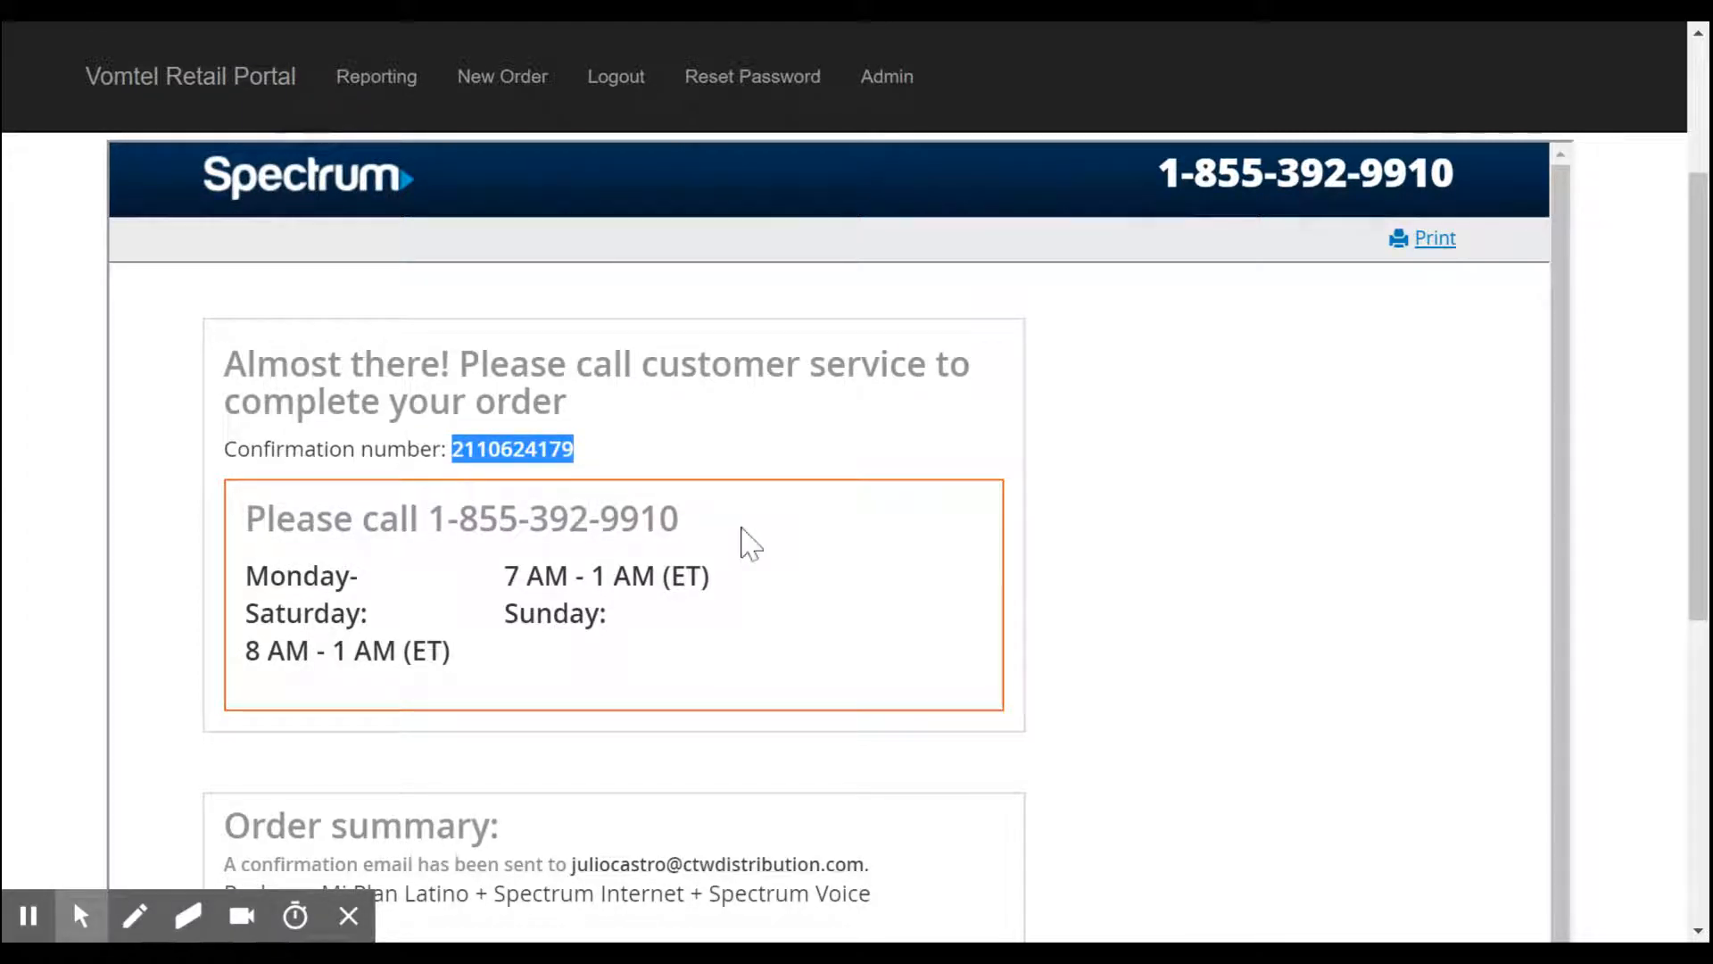
scroll(1625, 452, "up", 3)
scroll(1625, 452, "down", 1)
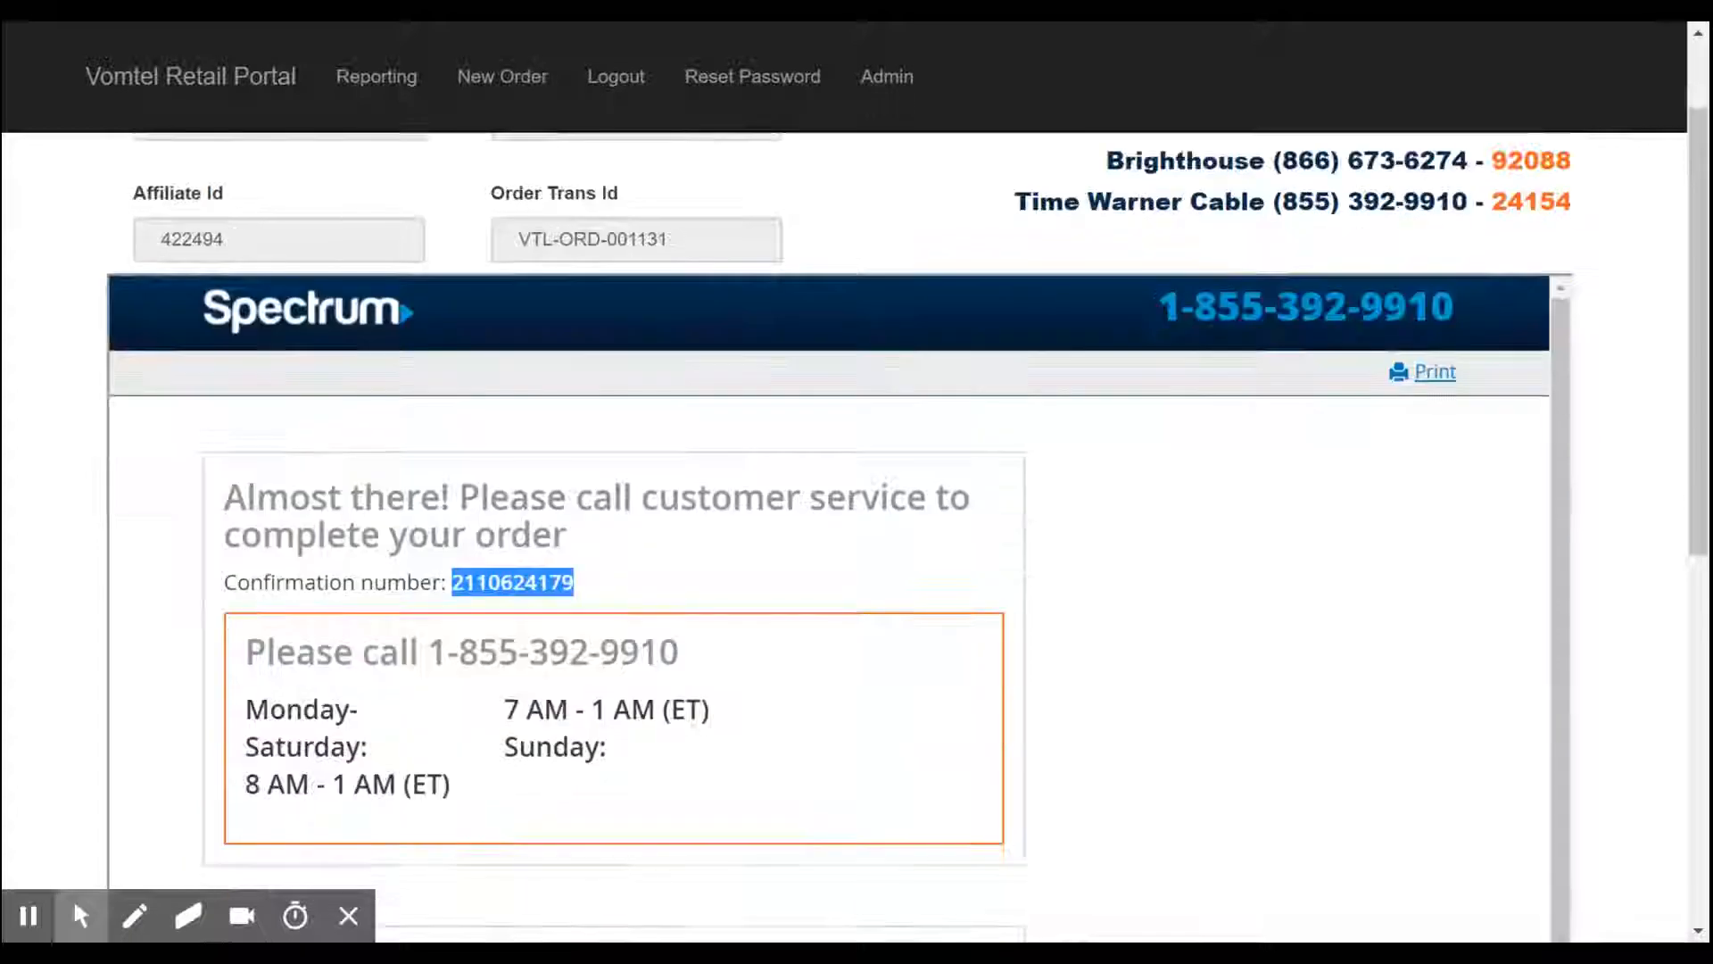
scroll(1626, 451, "up", 2)
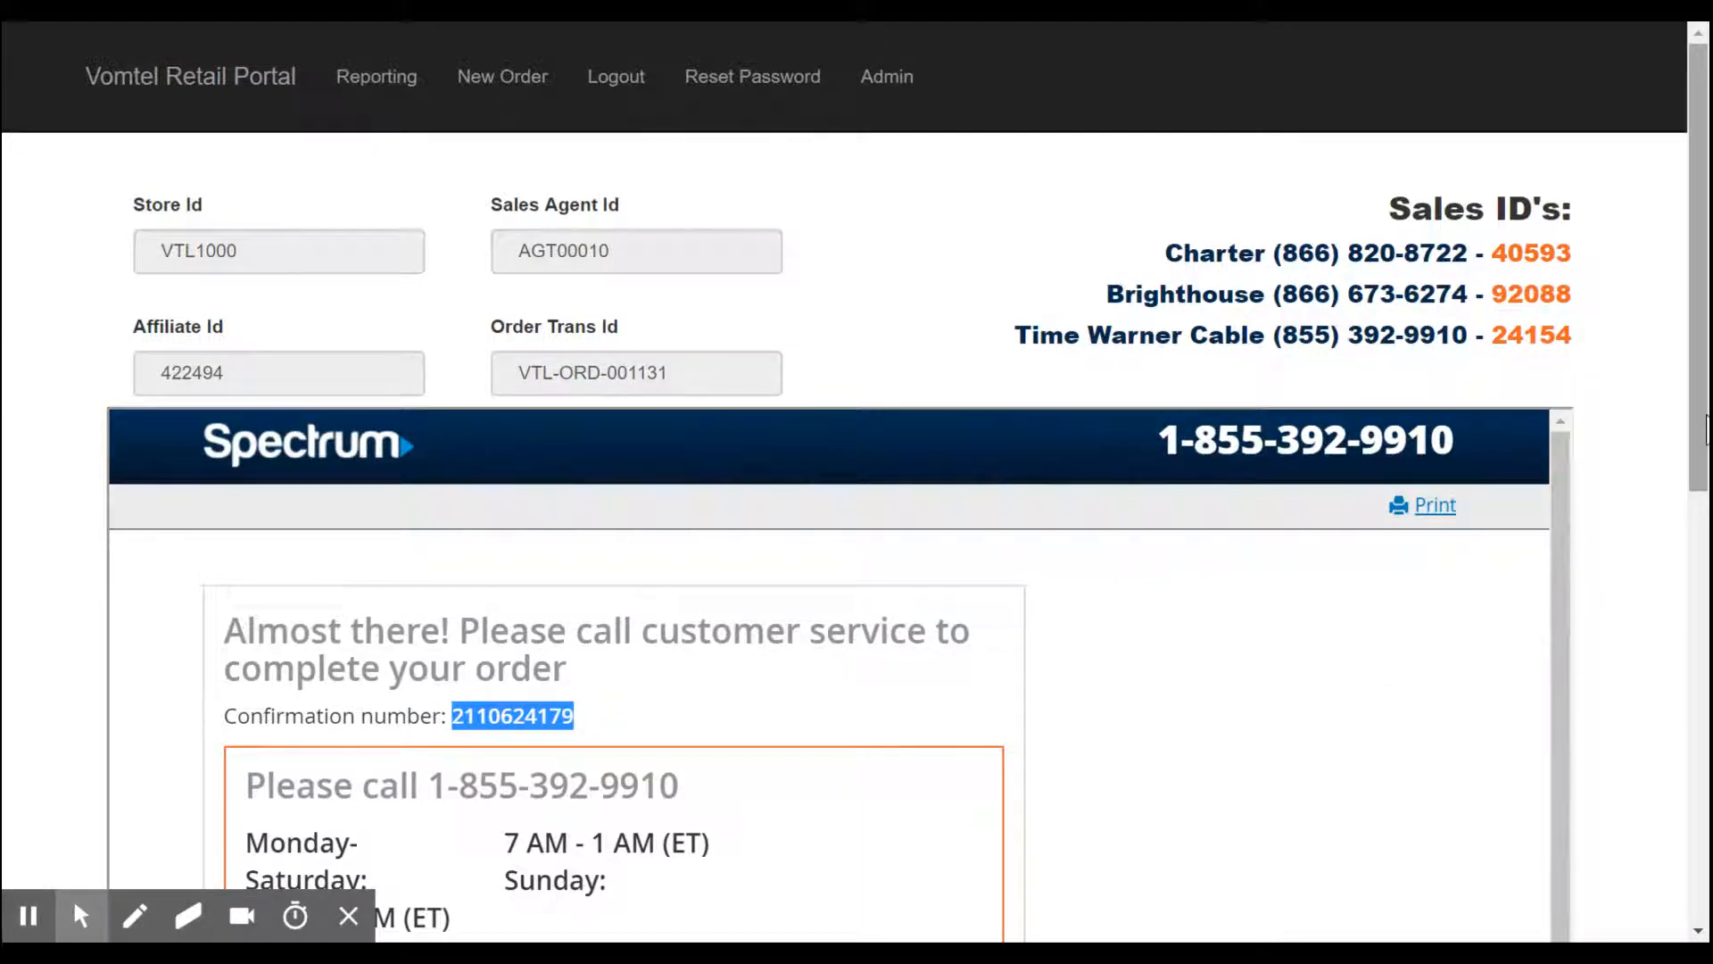
Step: Complete the order in the dealer portal and save it with the Confirmation Number and Account Number fields left blank
left_click_drag(1707, 427, 1667, 854)
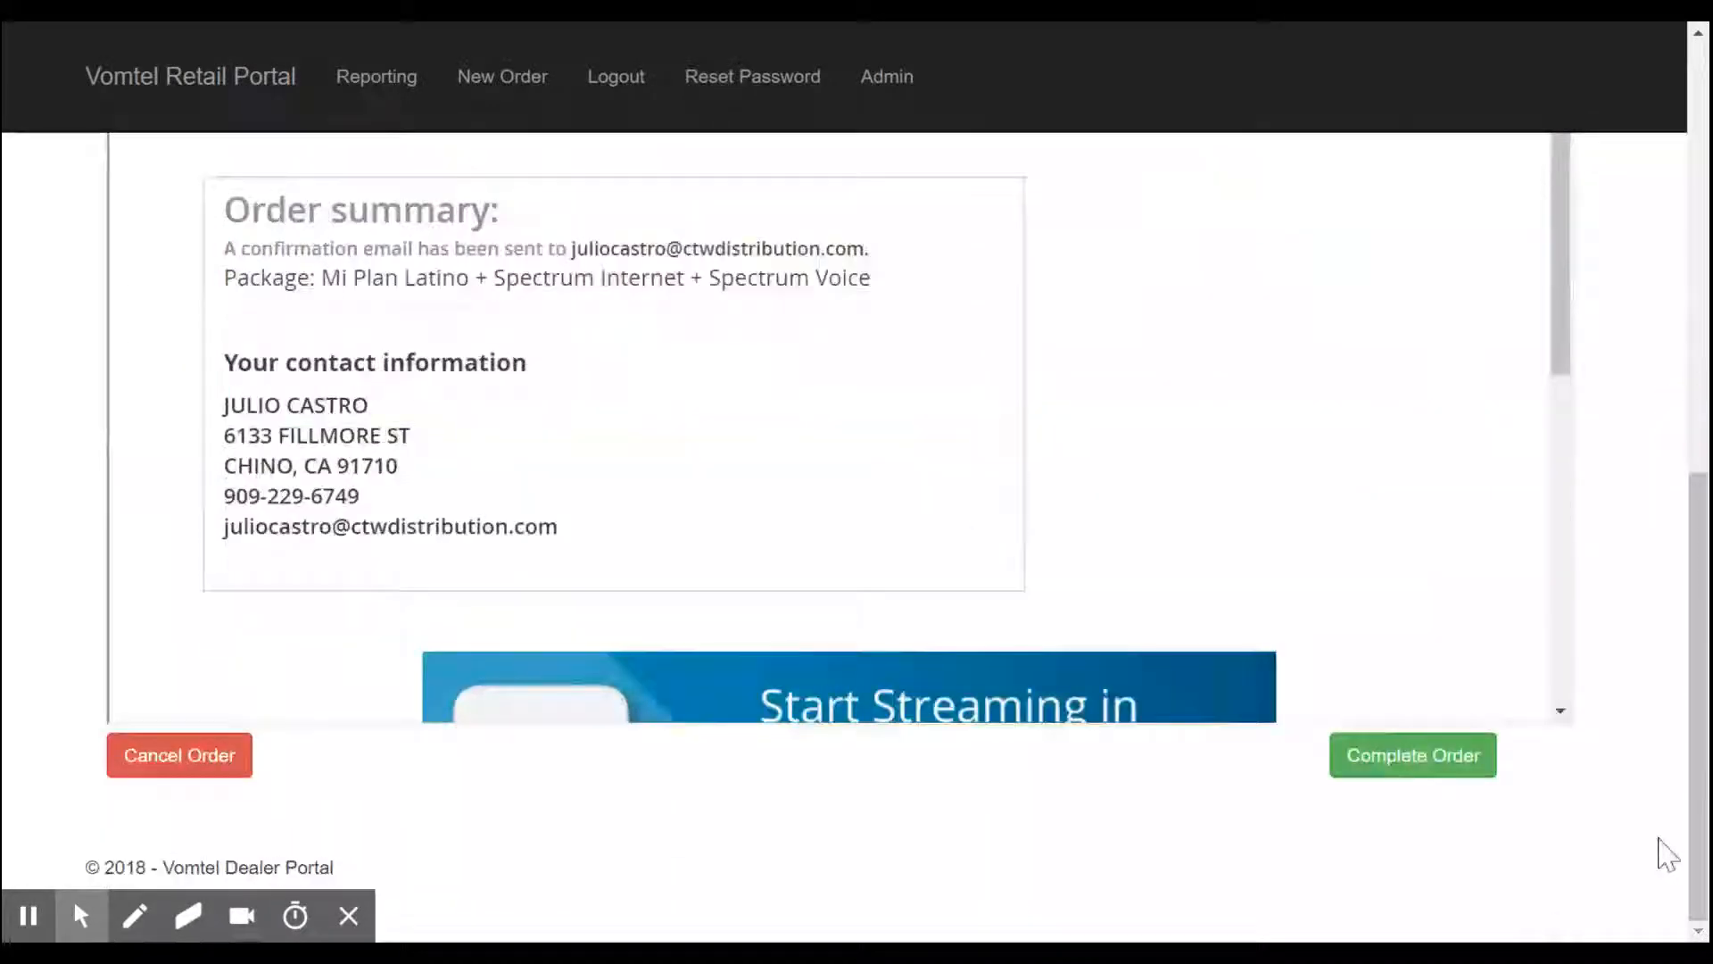
scroll(1526, 493, "down", 4)
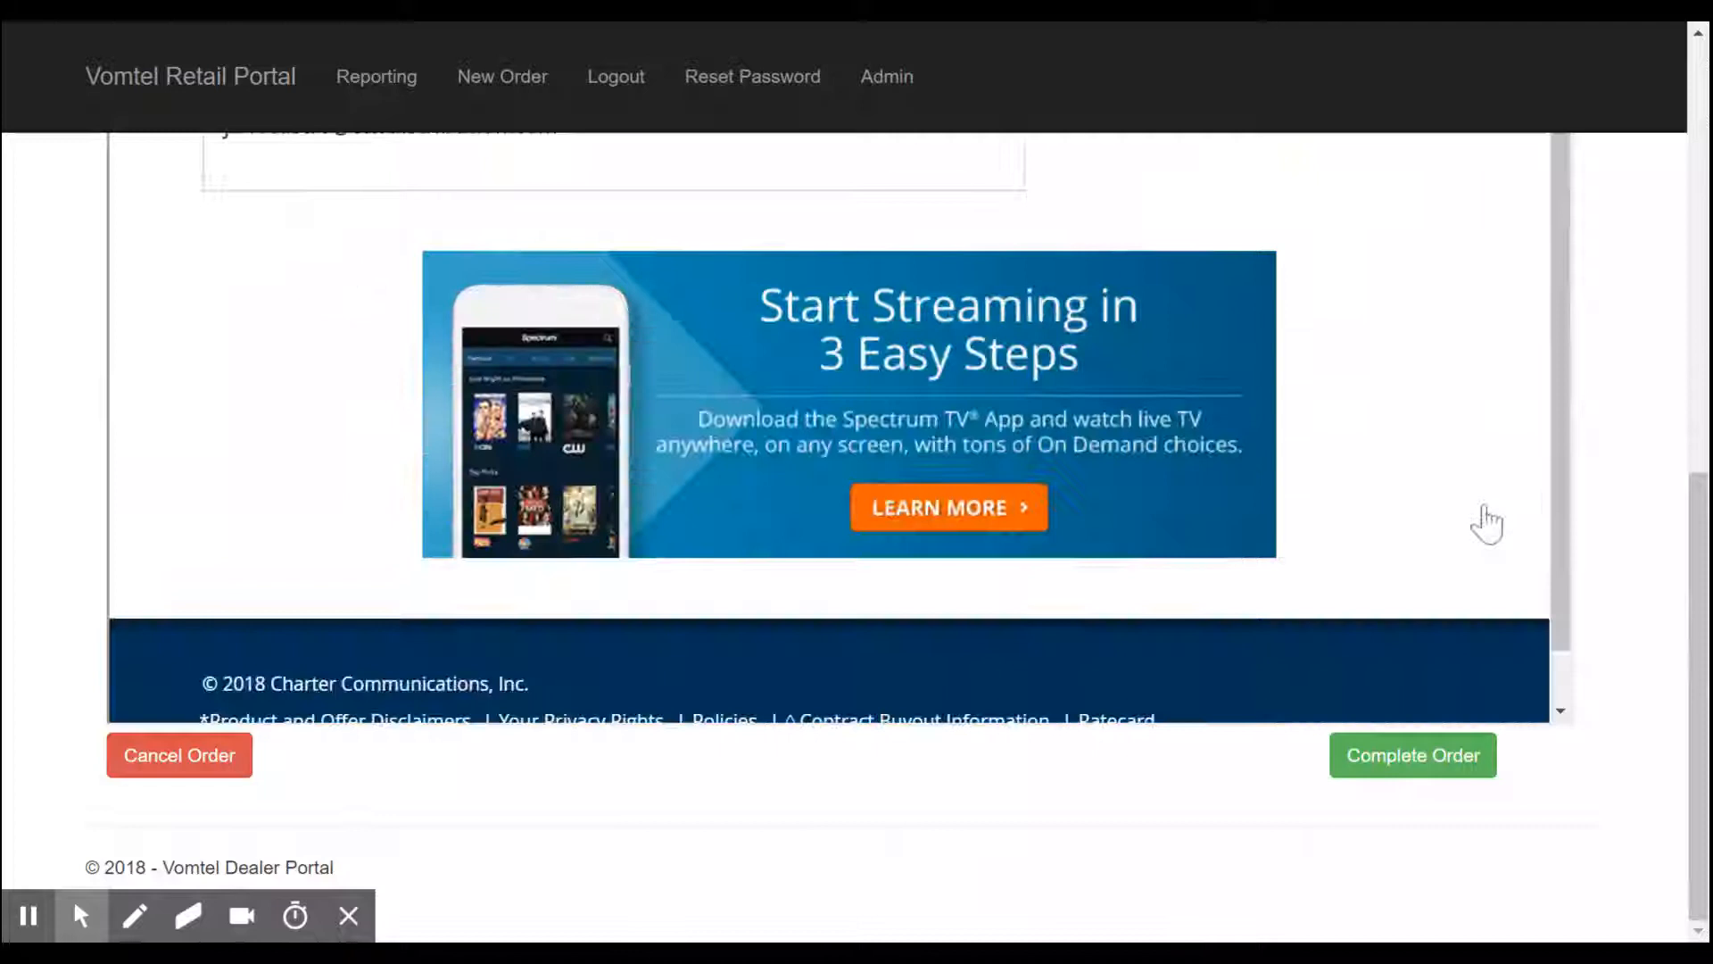
left_click(1417, 755)
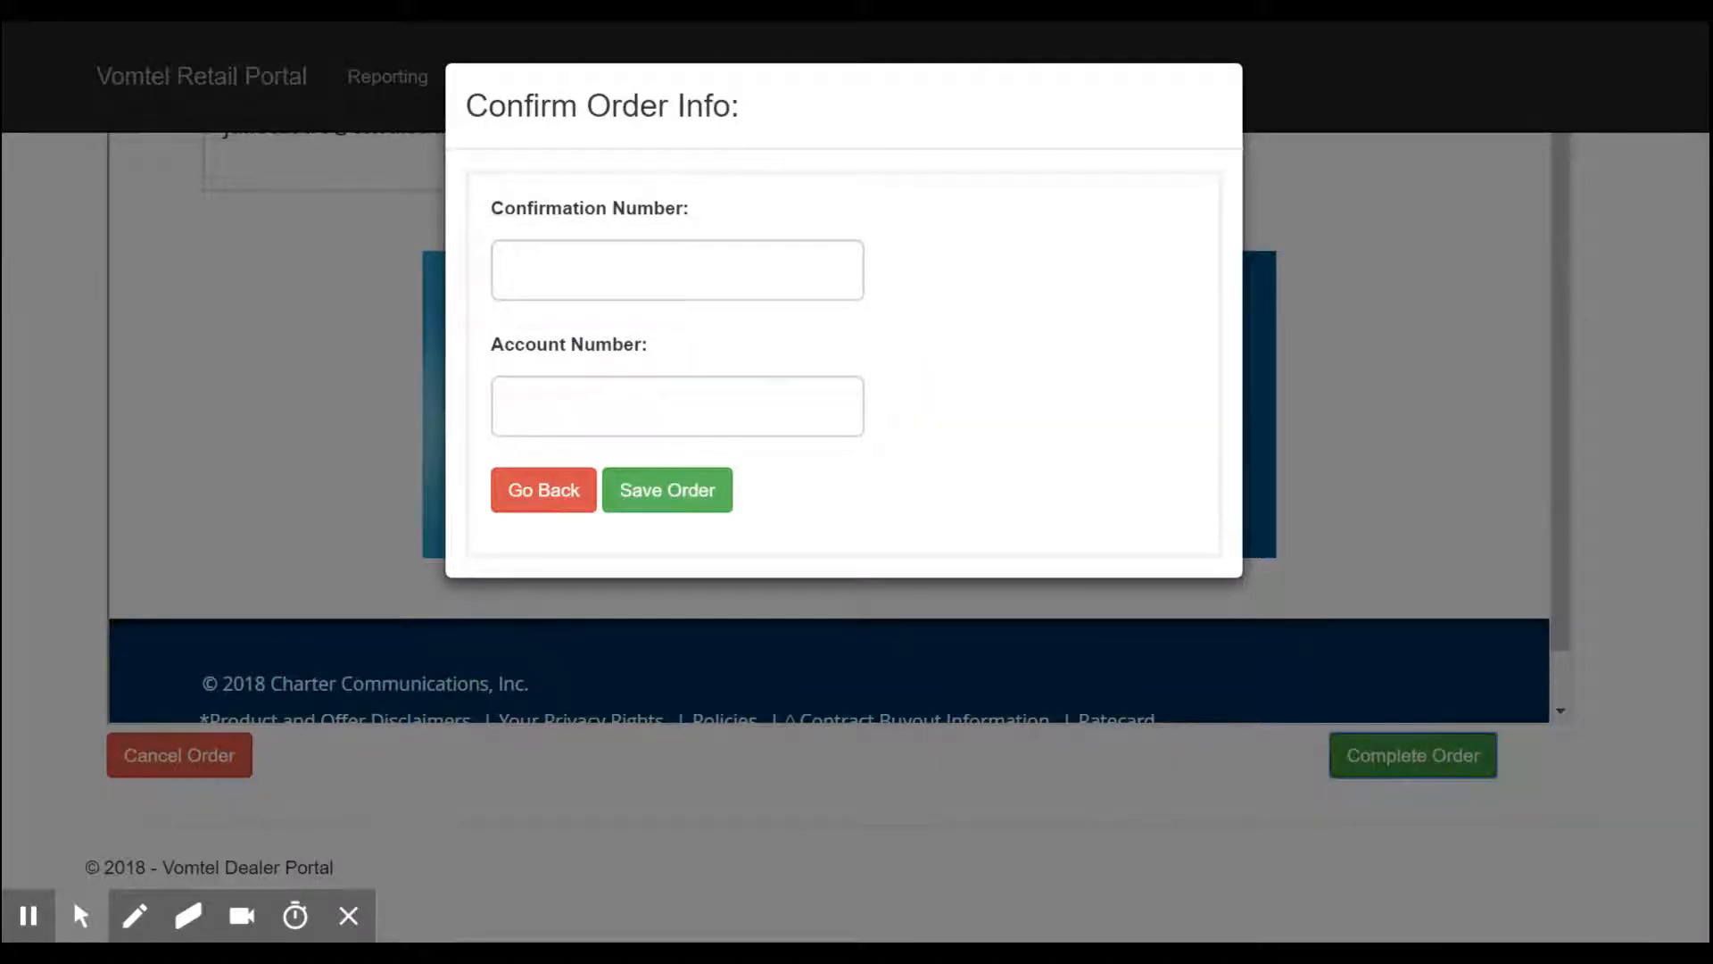
left_click(528, 268)
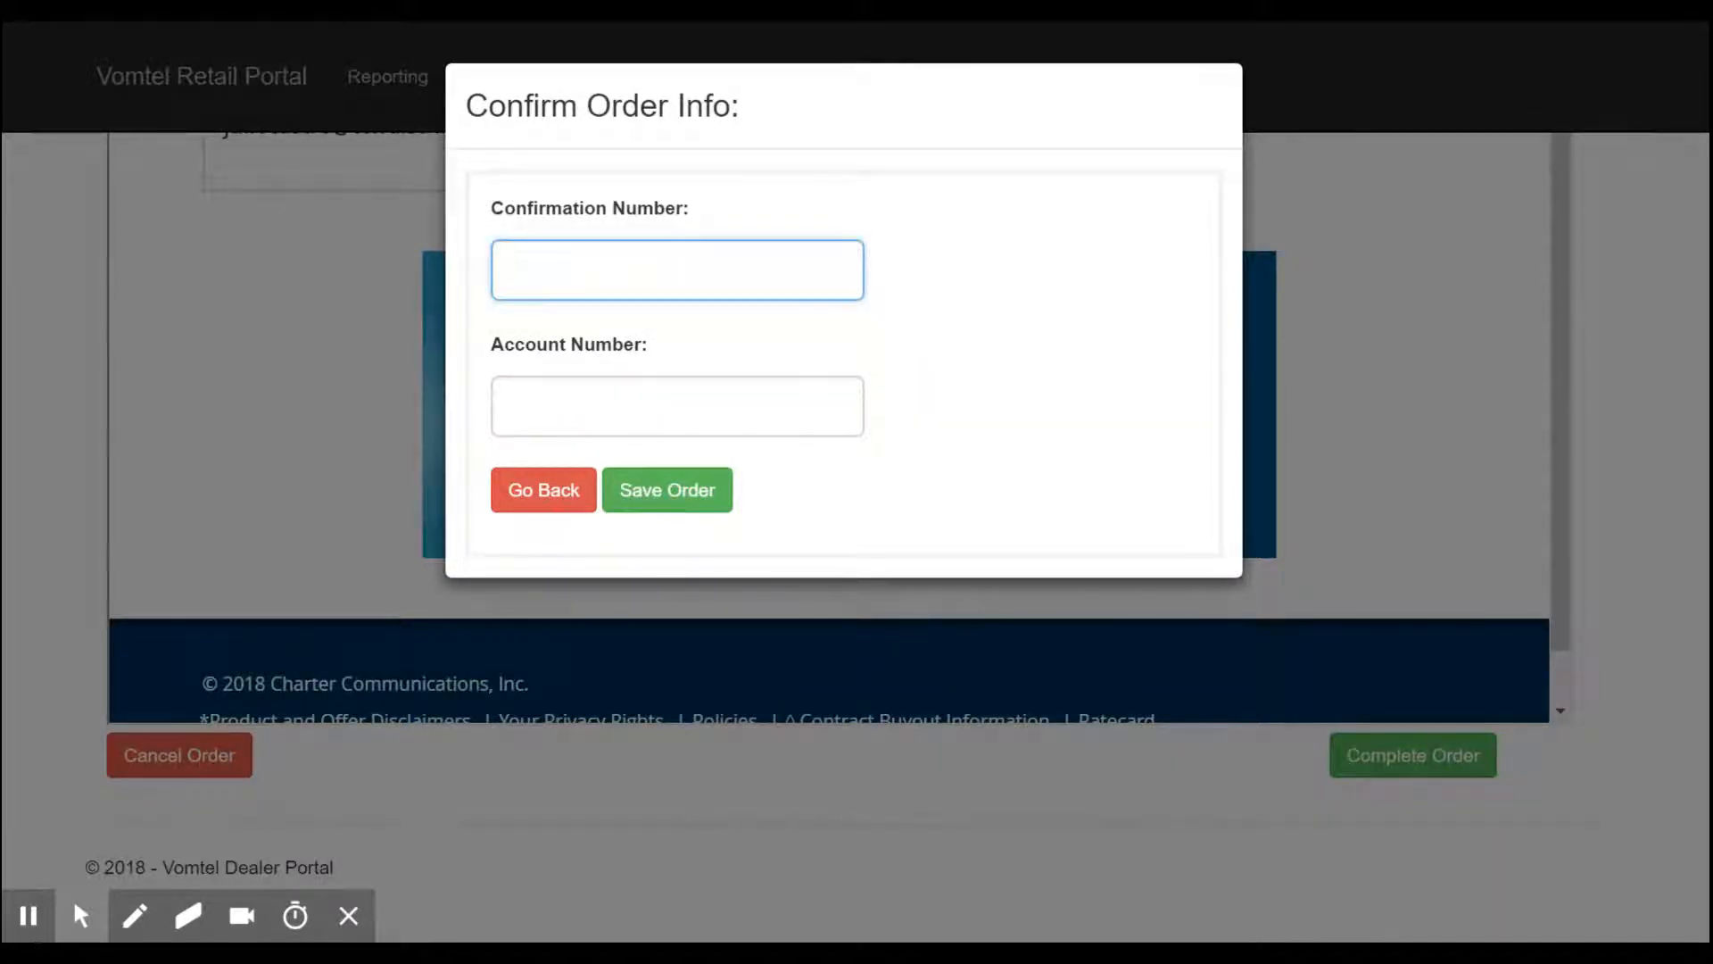
left_click(518, 402)
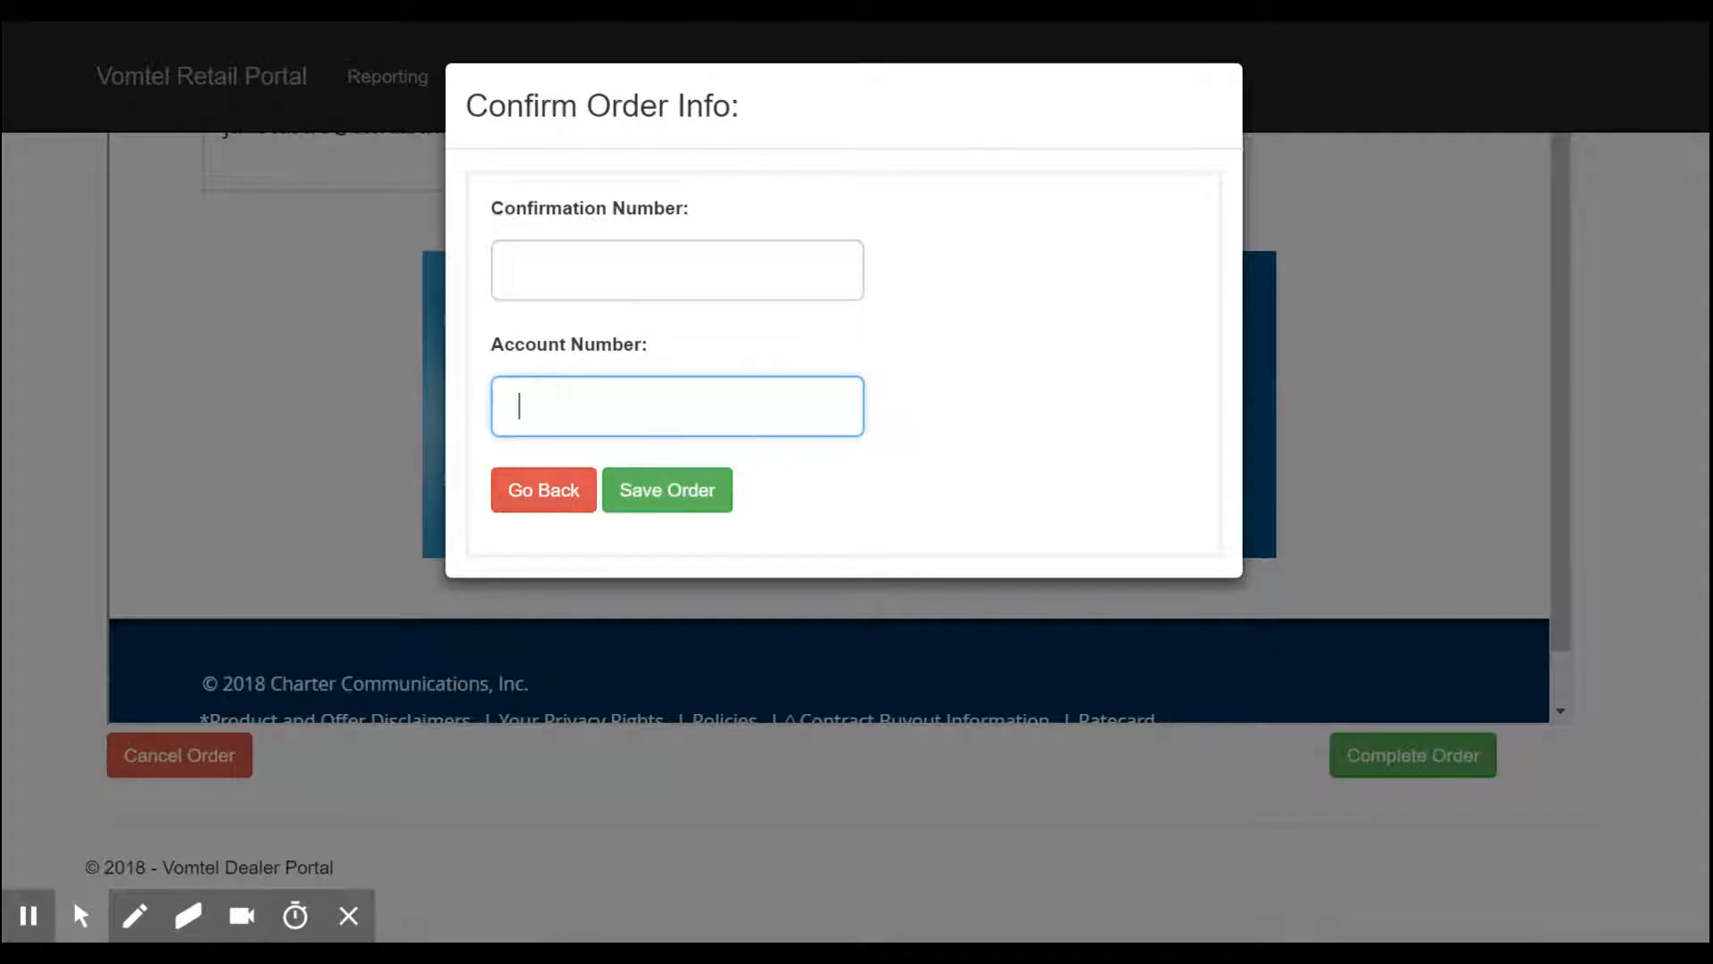
left_click(696, 487)
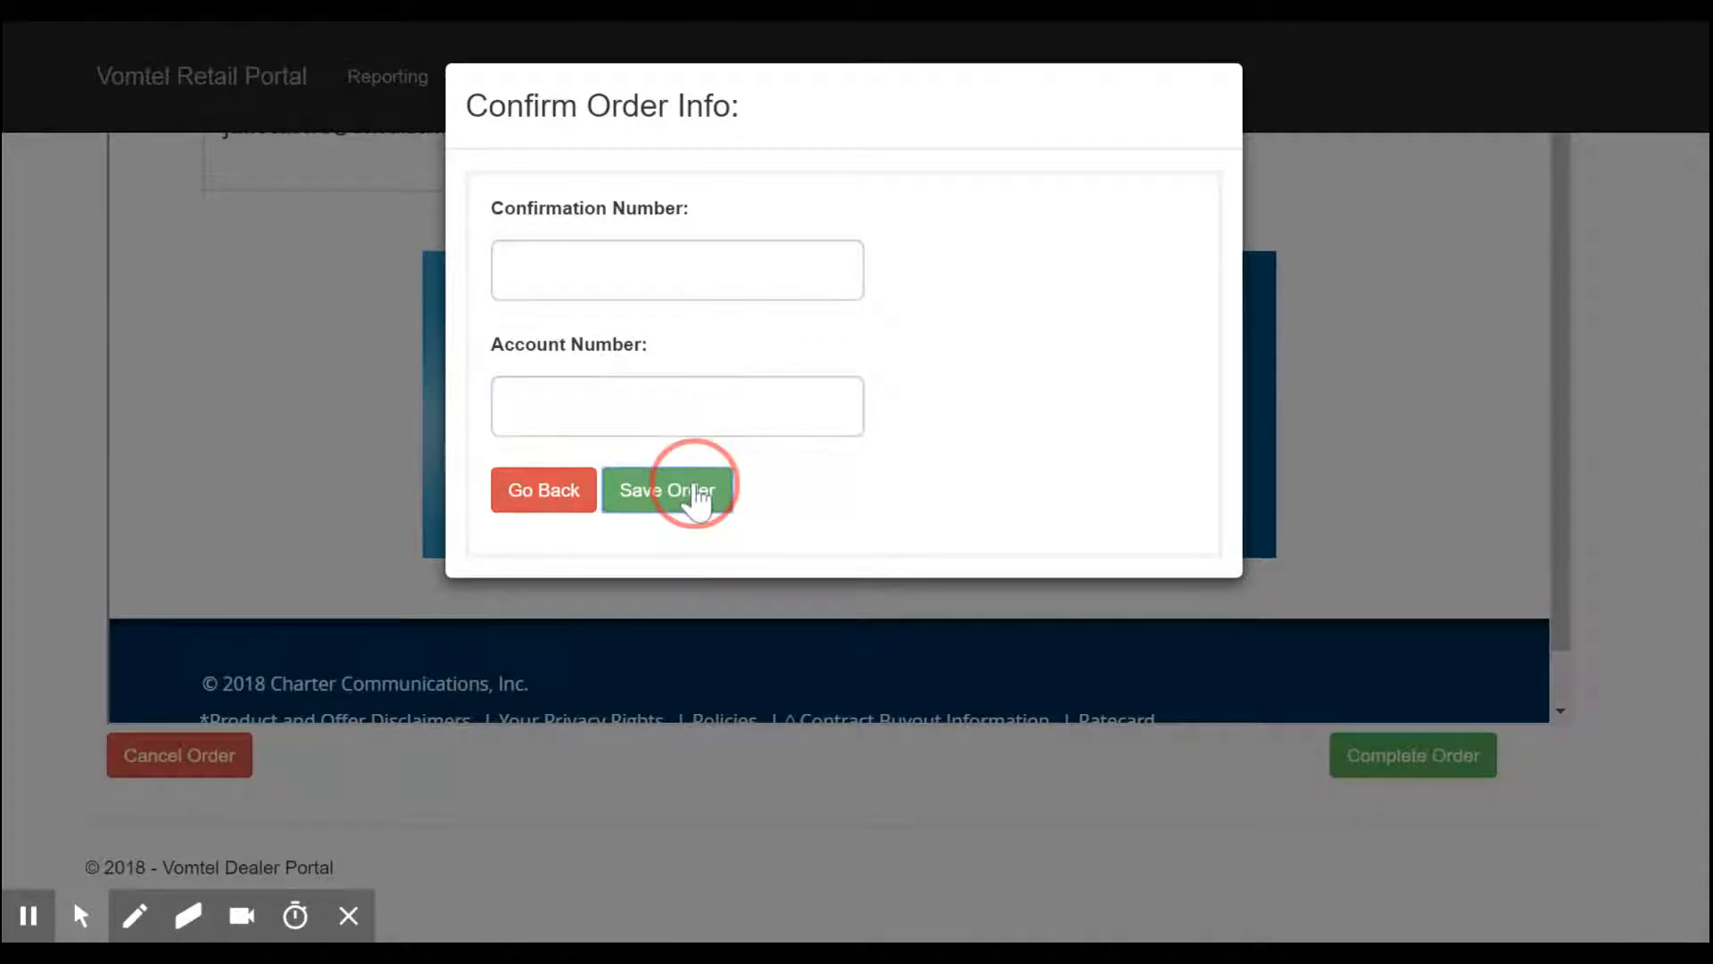